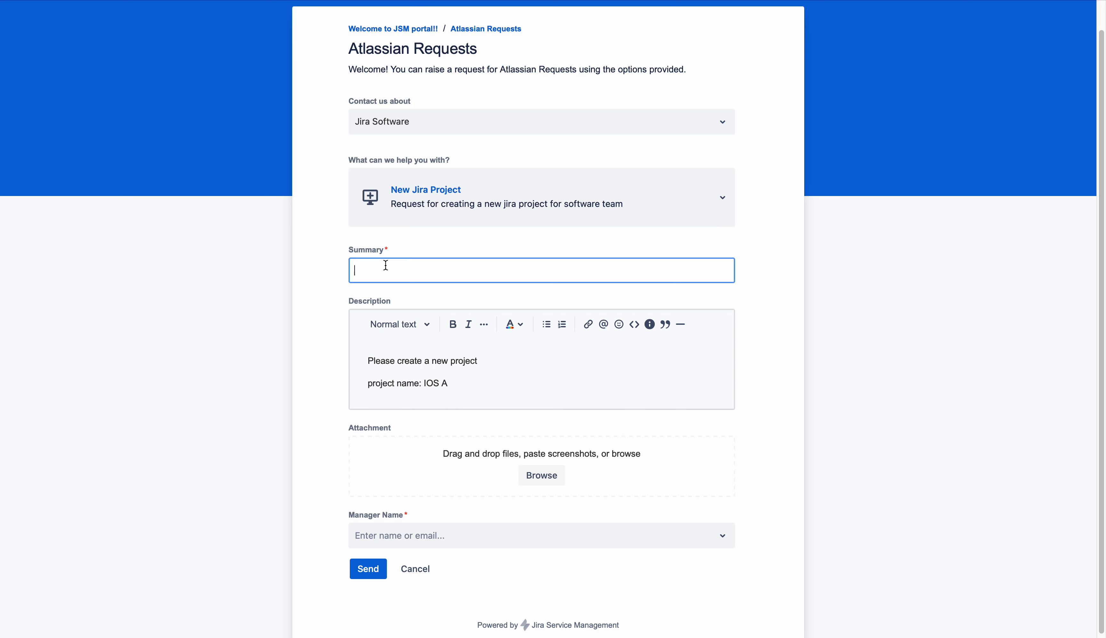
# Enter 'New project' as the request Summary and look in the Manager Name list for a manager
pyautogui.write('New project')
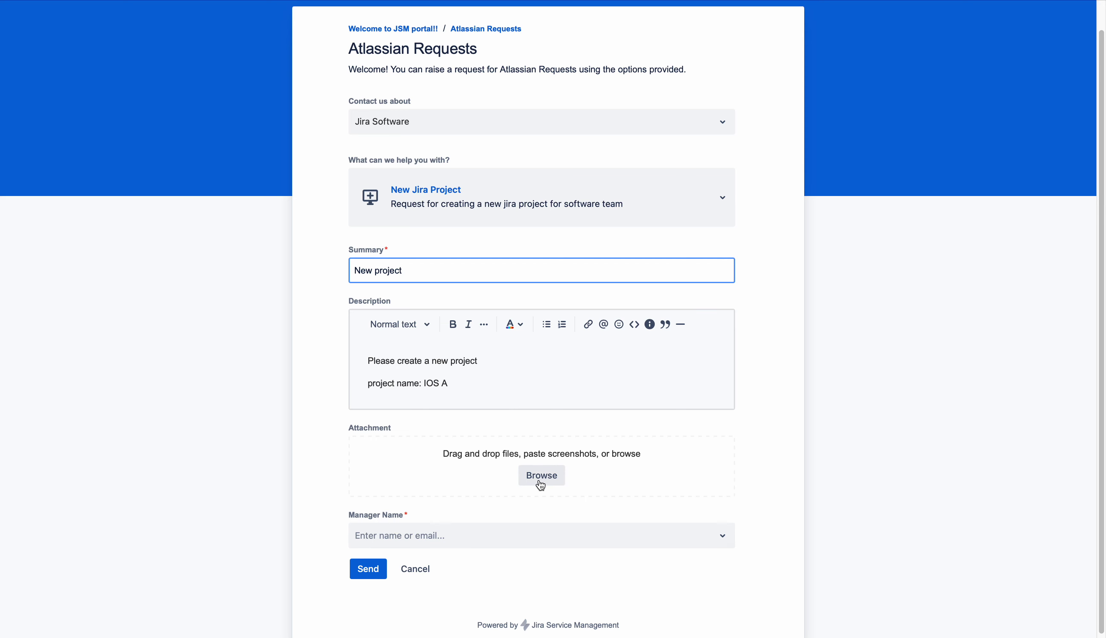
pyautogui.click(459, 536)
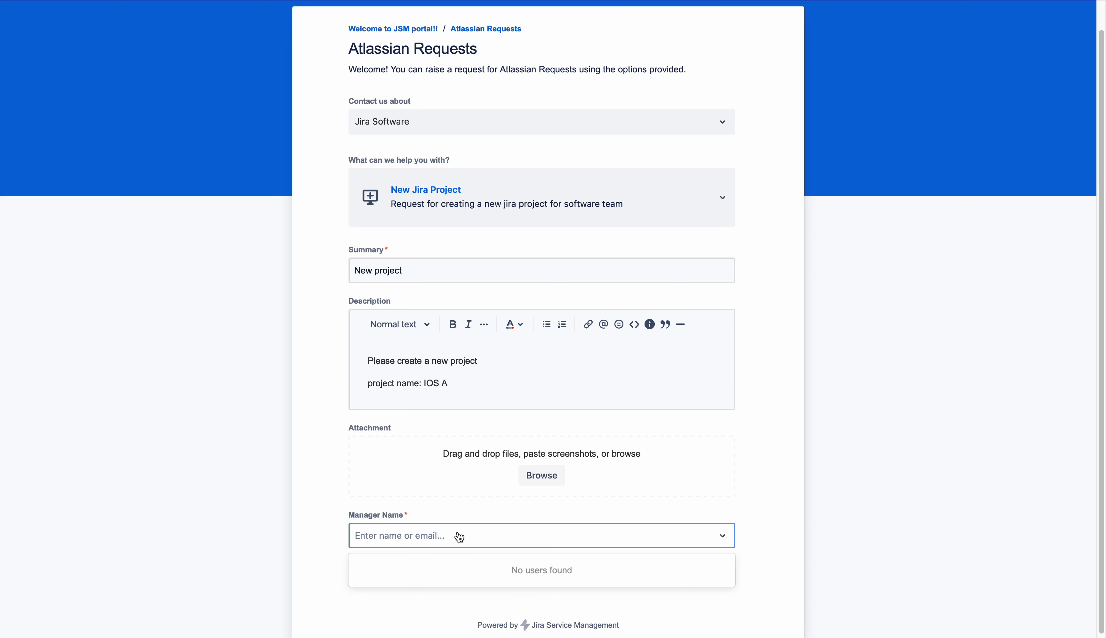
pyautogui.click(415, 541)
pyautogui.click(418, 542)
pyautogui.click(418, 543)
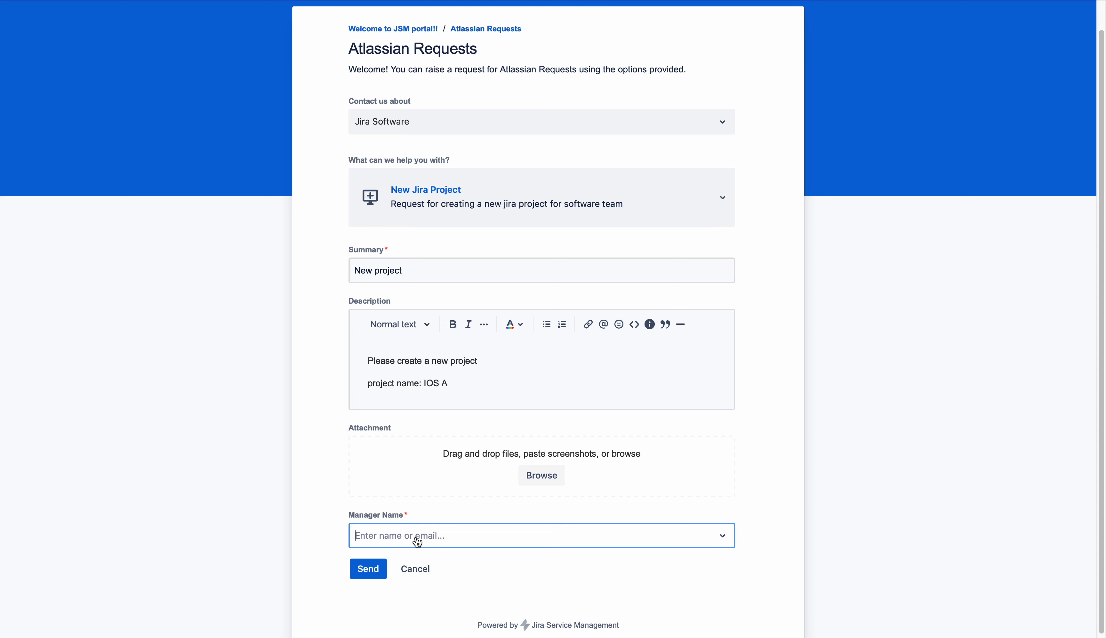
pyautogui.click(418, 542)
pyautogui.click(417, 542)
pyautogui.click(427, 543)
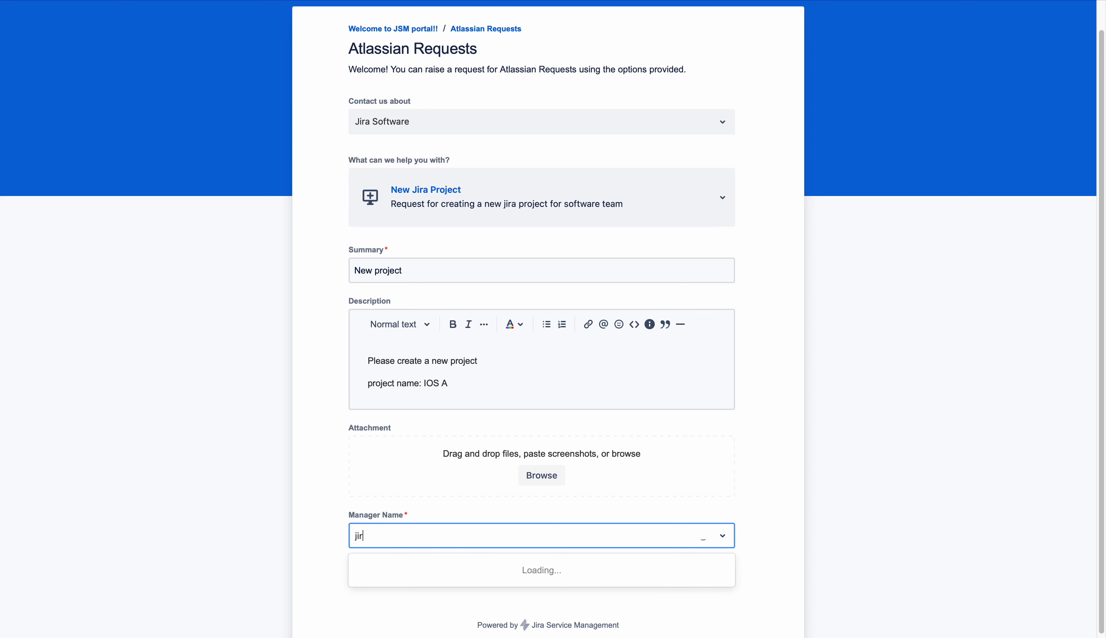
pyautogui.click(378, 535)
pyautogui.click(431, 534)
pyautogui.click(431, 536)
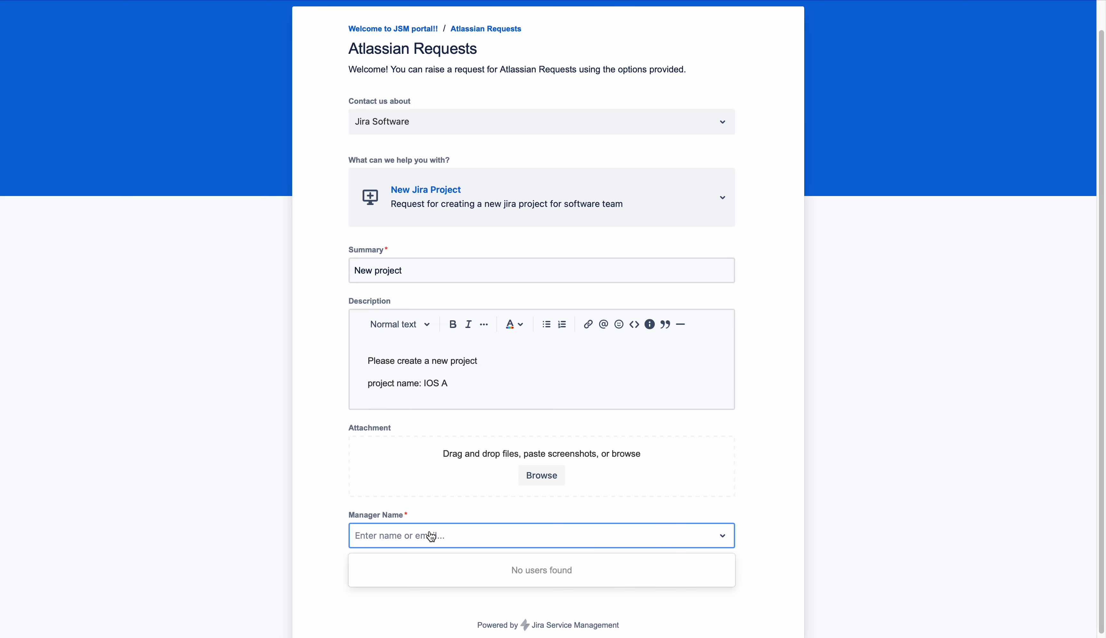
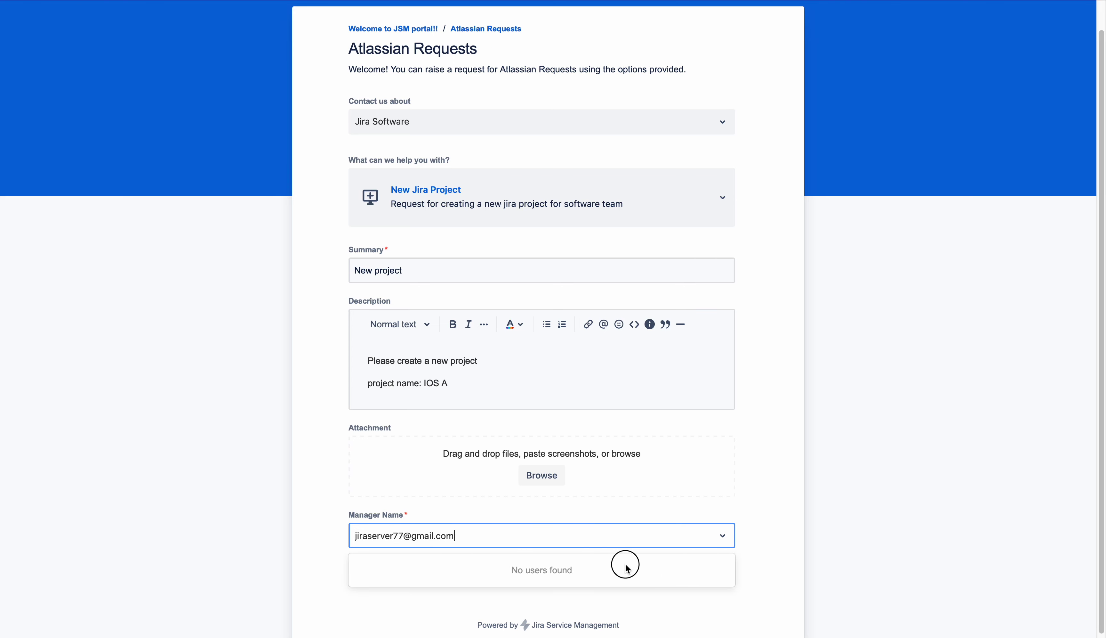
pyautogui.click(757, 562)
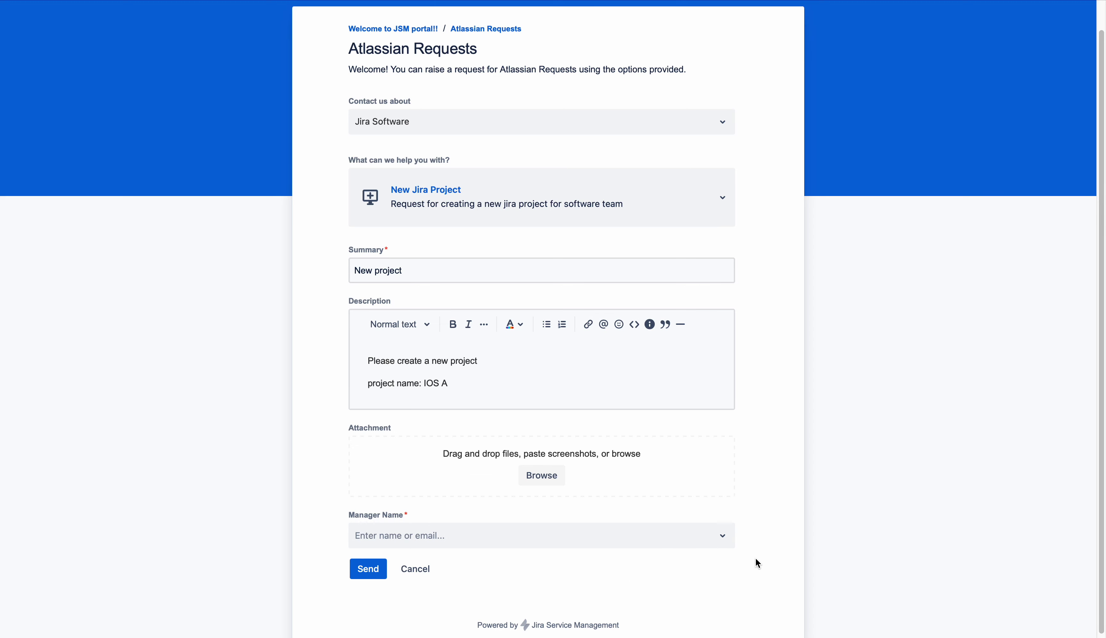
pyautogui.click(614, 536)
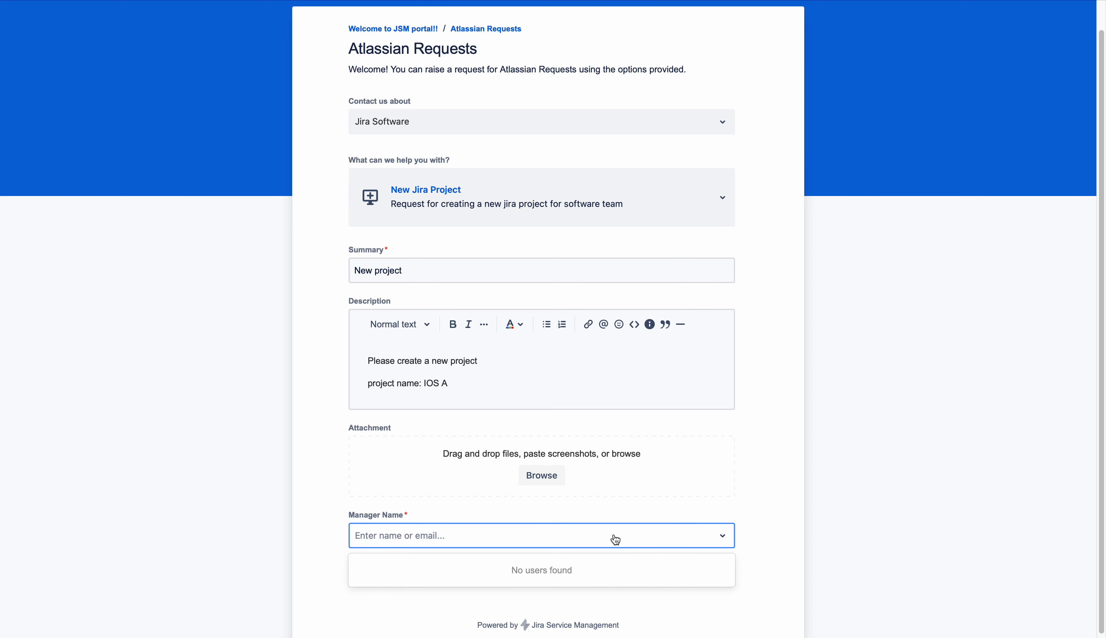
pyautogui.click(737, 477)
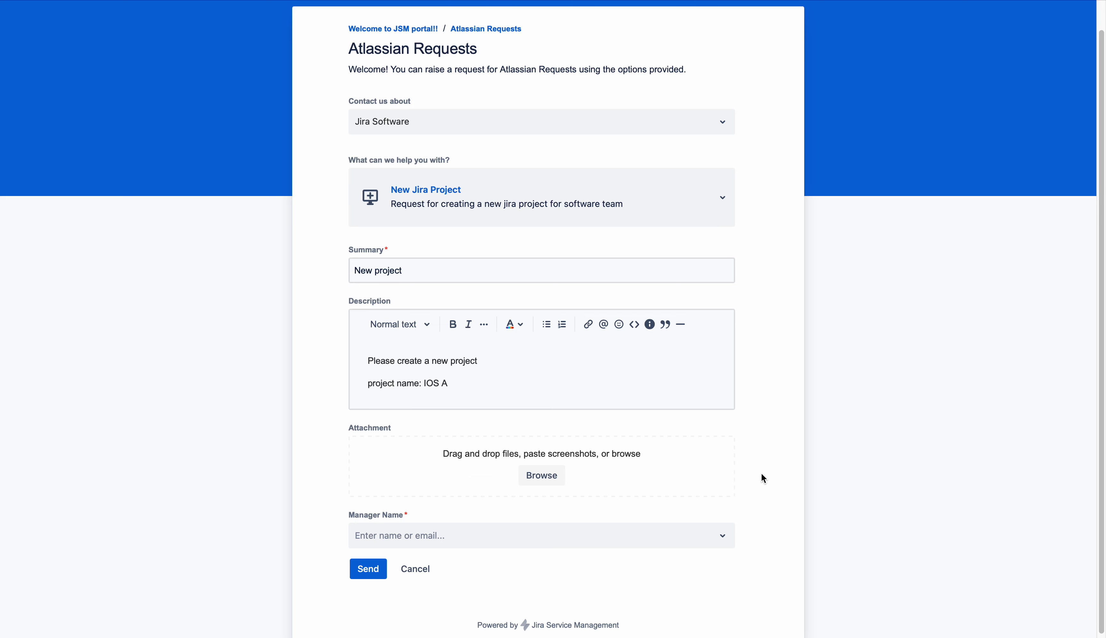
pyautogui.click(488, 547)
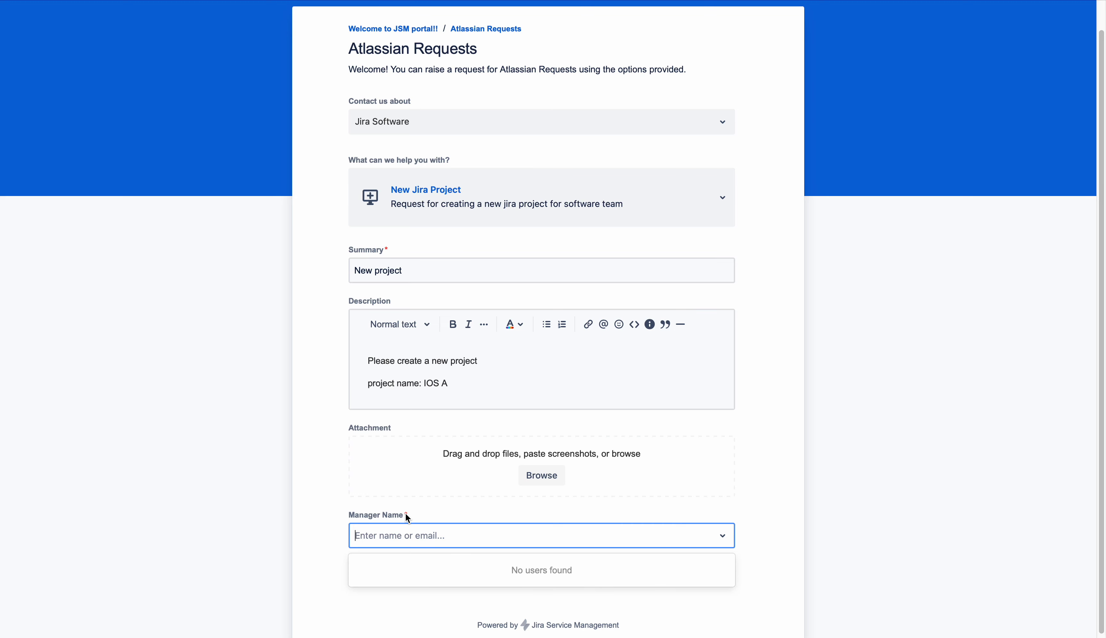
pyautogui.click(321, 478)
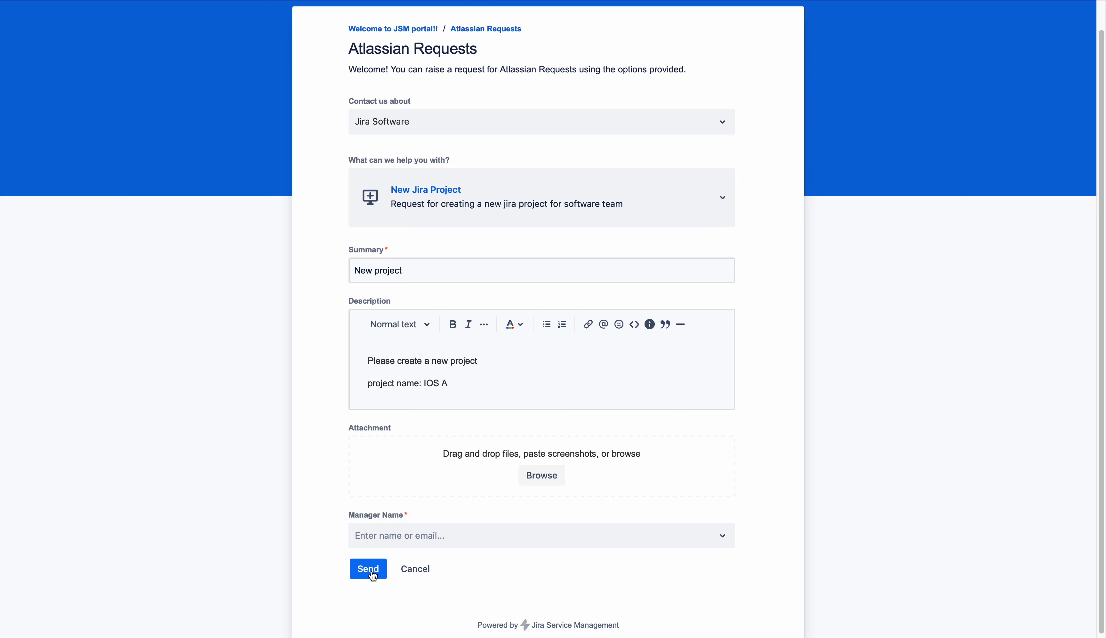
pyautogui.click(391, 535)
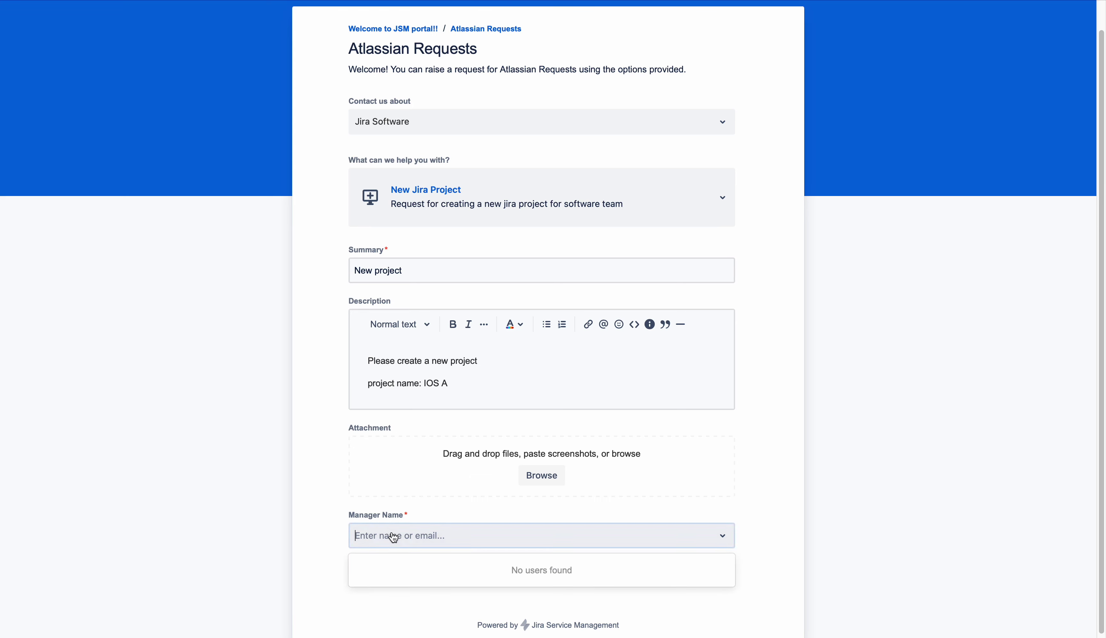
pyautogui.click(320, 532)
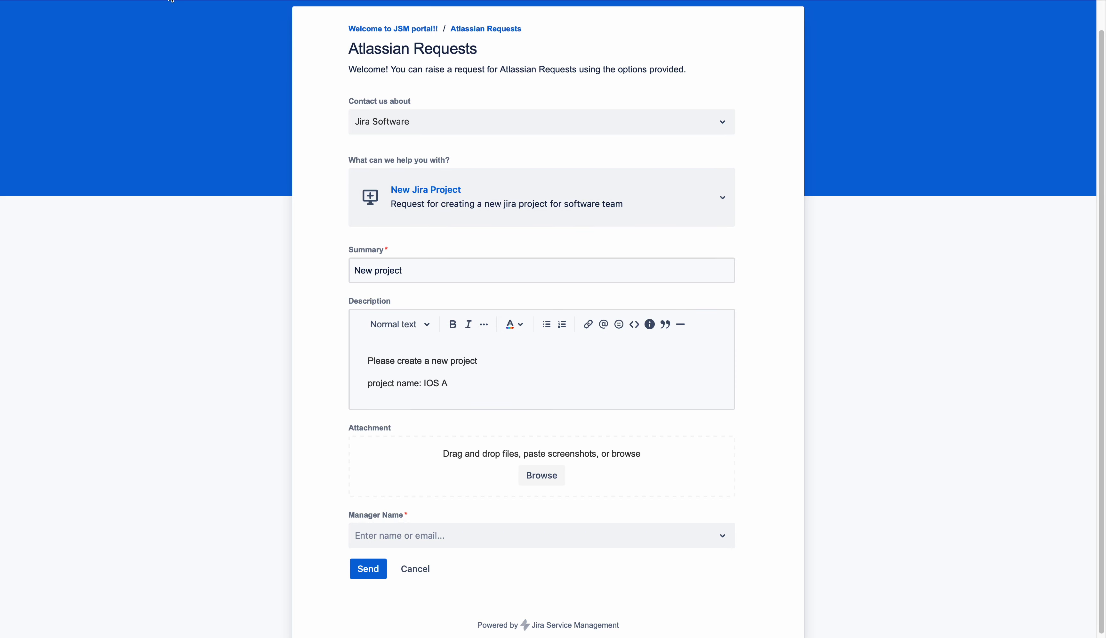
pyautogui.moveTo(172, 1)
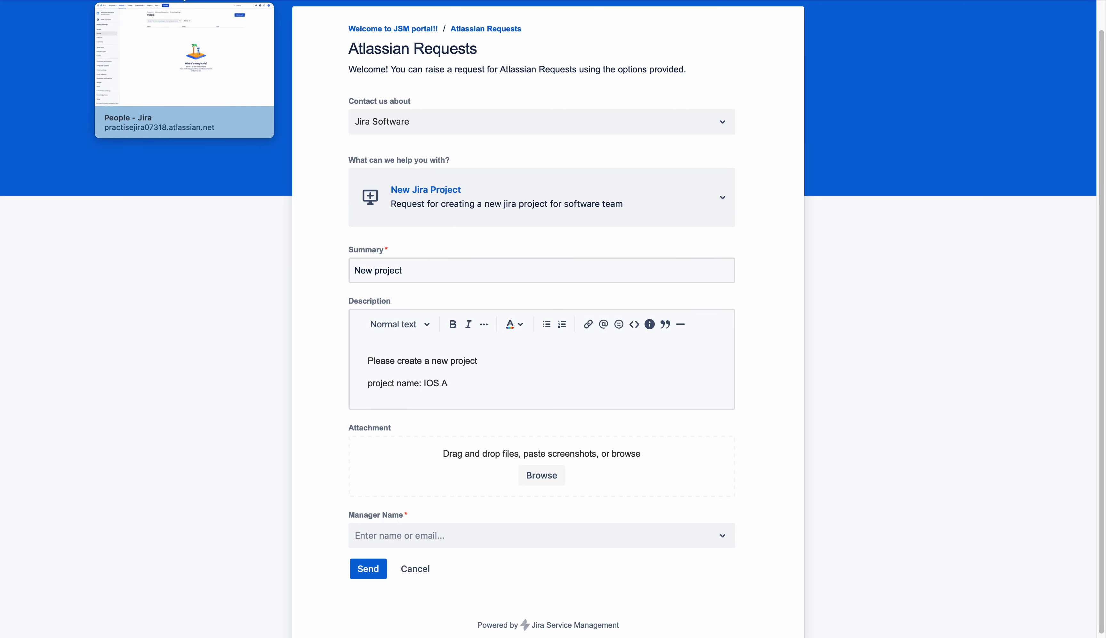
# Add the searched user to the Atlassian Requests project with the Administrators role
pyautogui.click(184, 1)
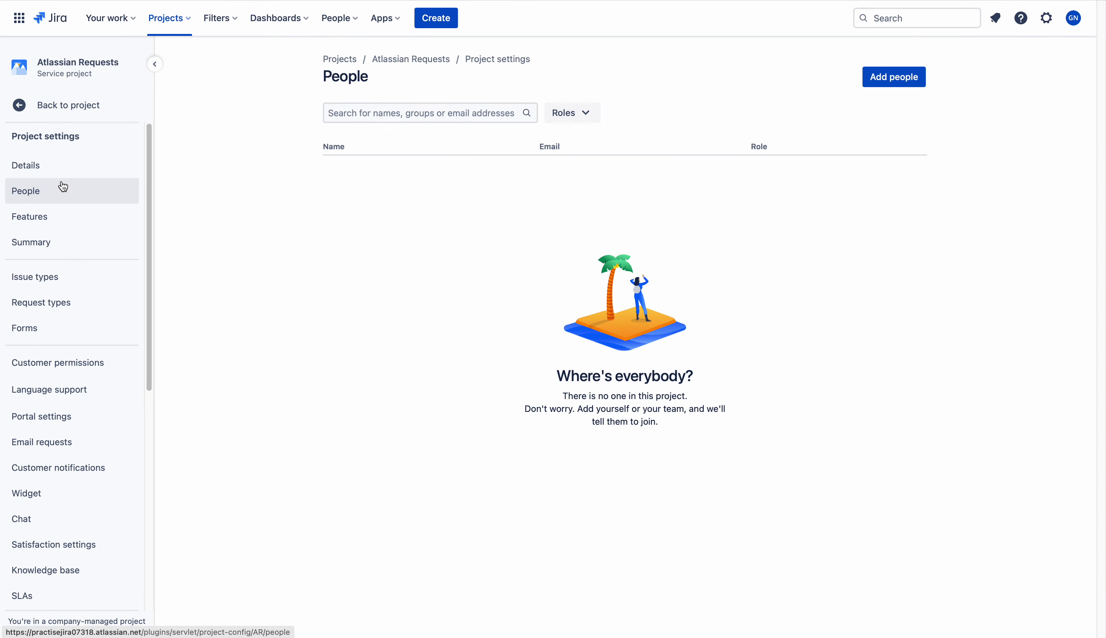
pyautogui.click(43, 192)
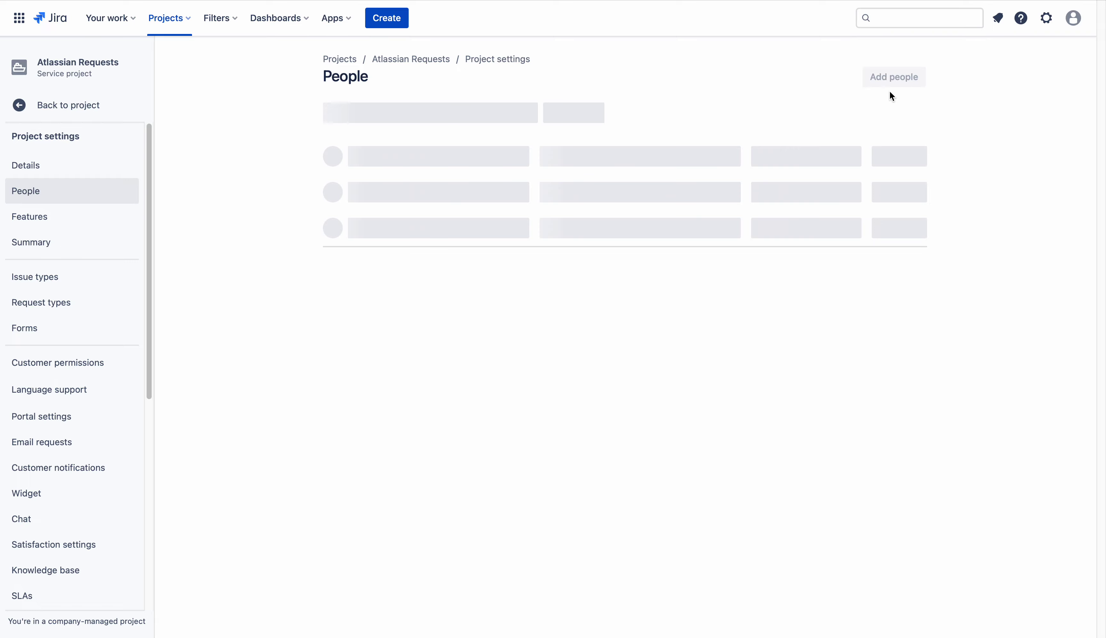
pyautogui.click(898, 80)
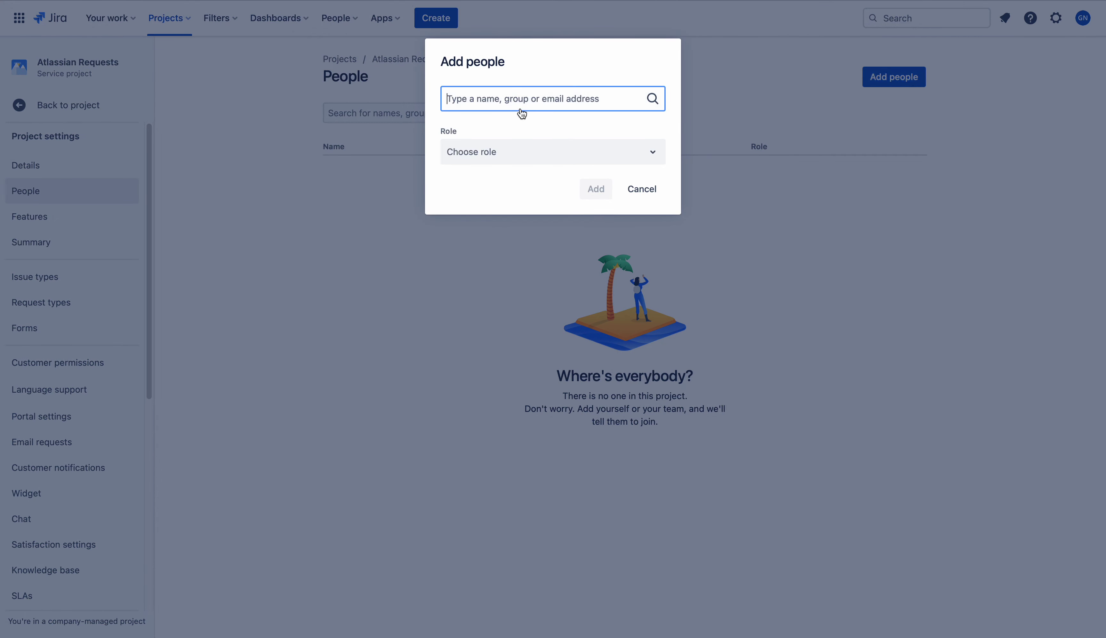
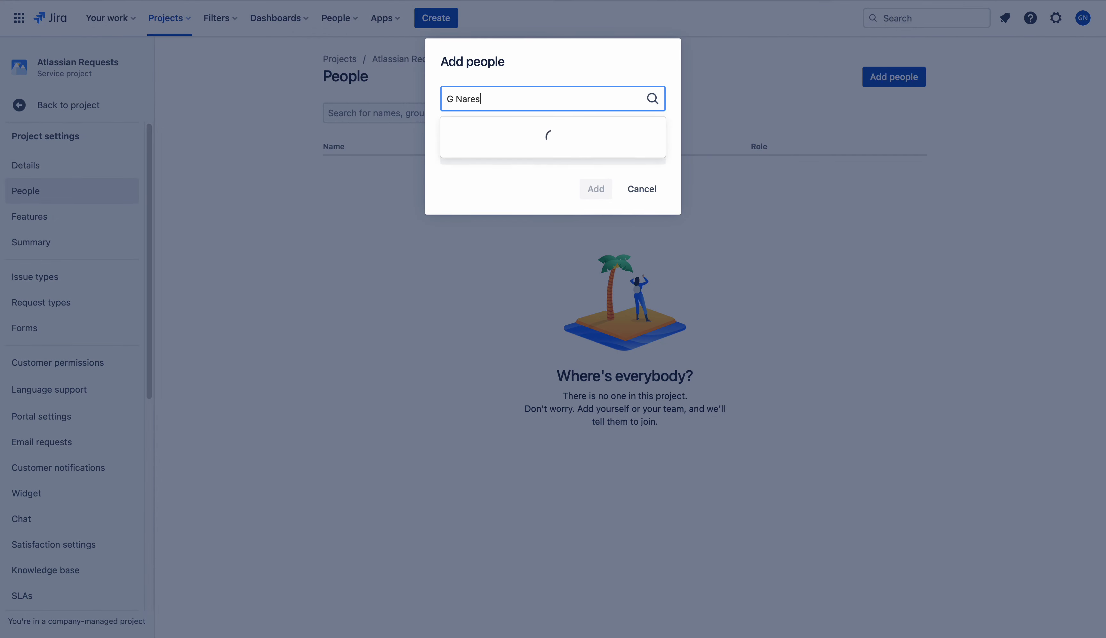
pyautogui.click(506, 134)
pyautogui.click(494, 155)
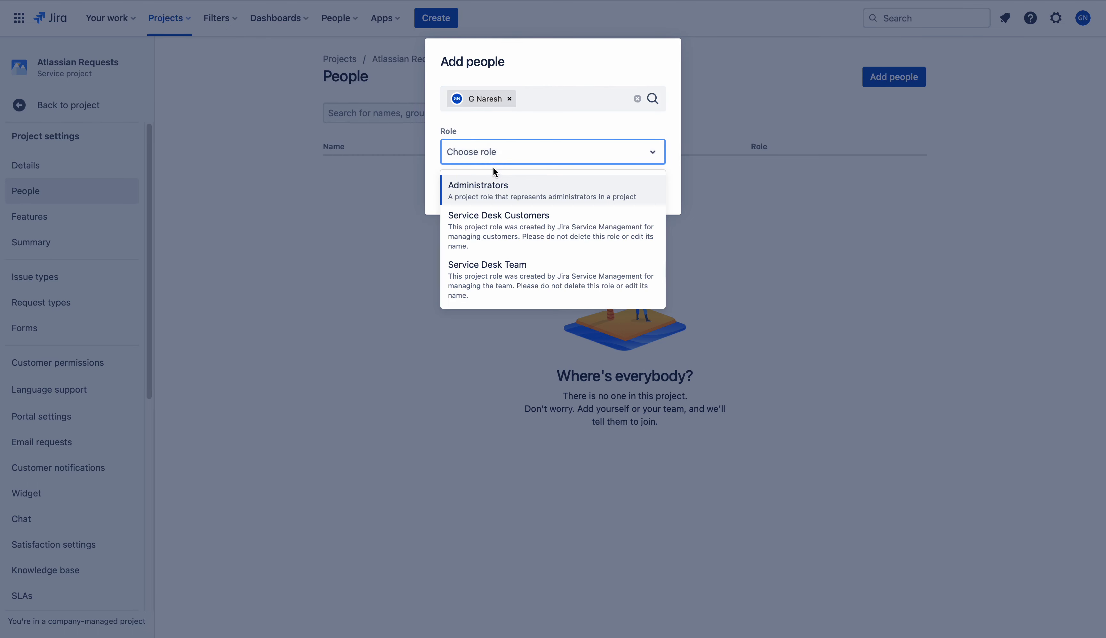
pyautogui.click(494, 182)
pyautogui.click(602, 191)
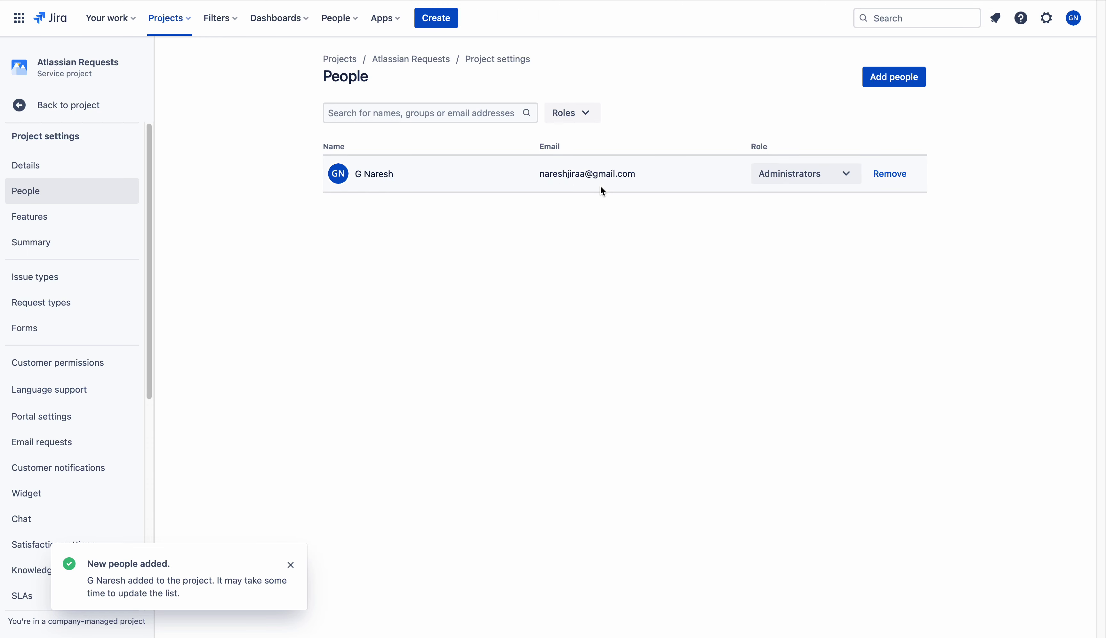
pyautogui.click(49, 365)
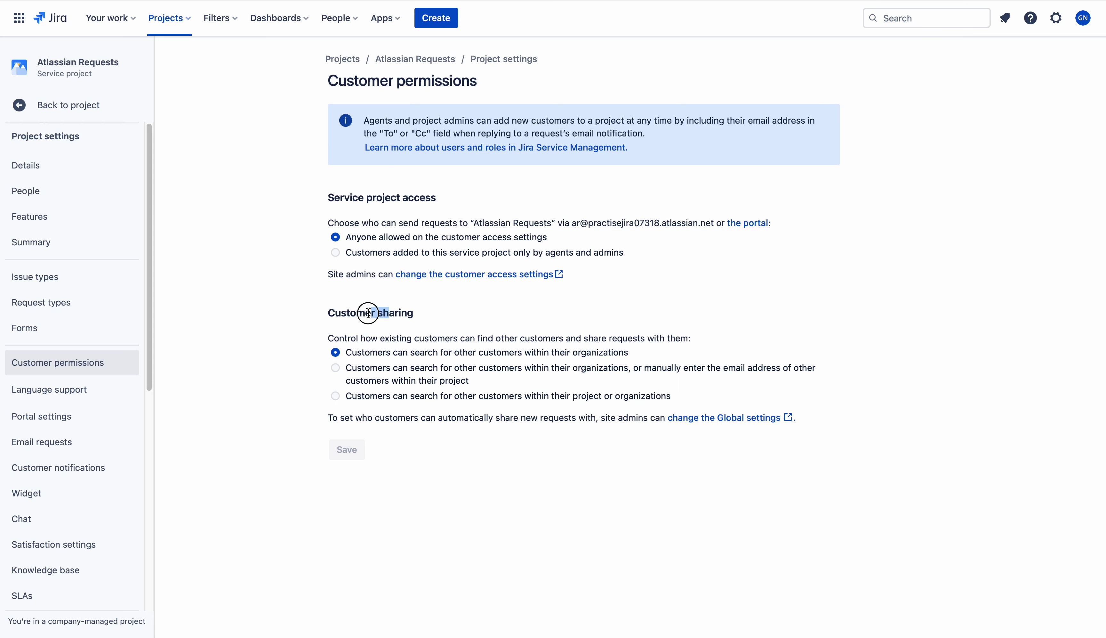
# Highlight the Customer sharing heading on the Customer permissions page
pyautogui.moveTo(328, 312); pyautogui.dragTo(430, 312)
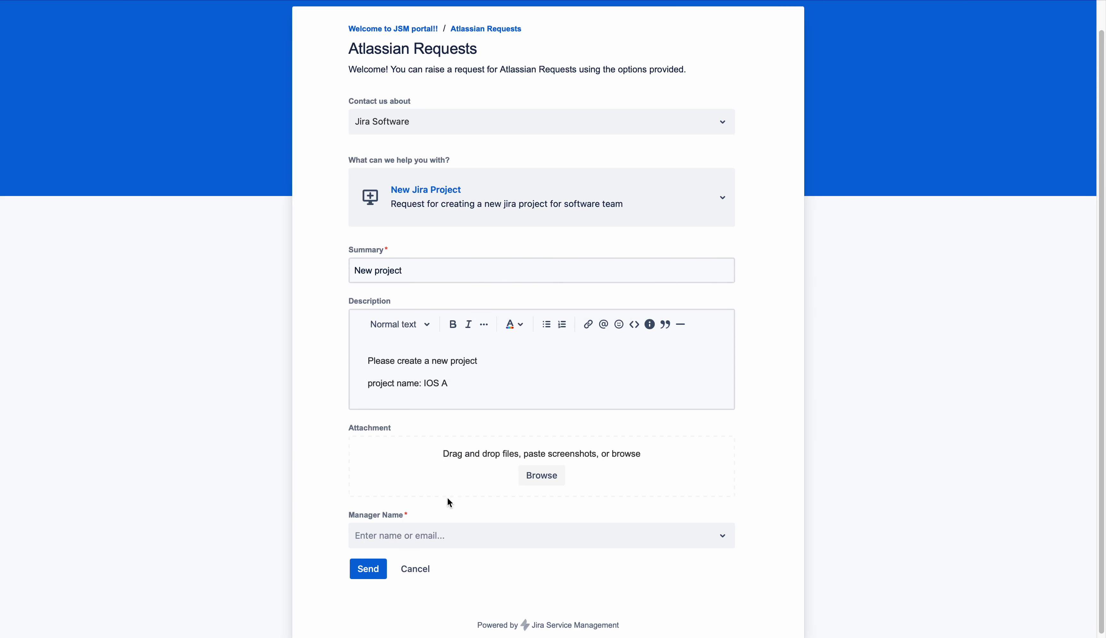
# Check that the Manager Name dropdown still shows no users, then close it
pyautogui.click(439, 544)
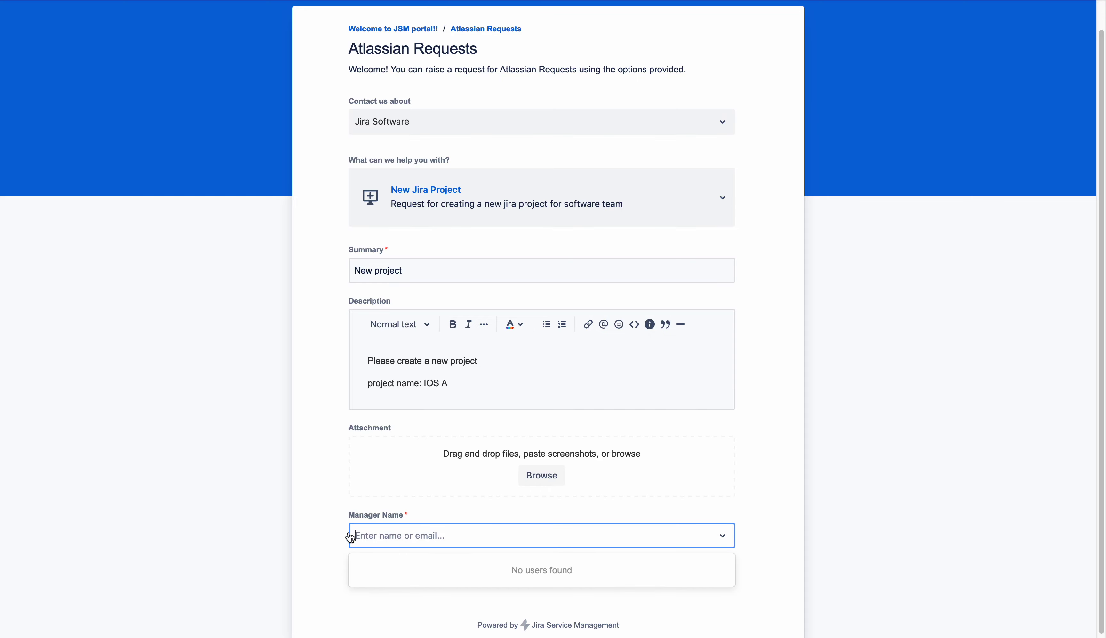
pyautogui.click(328, 527)
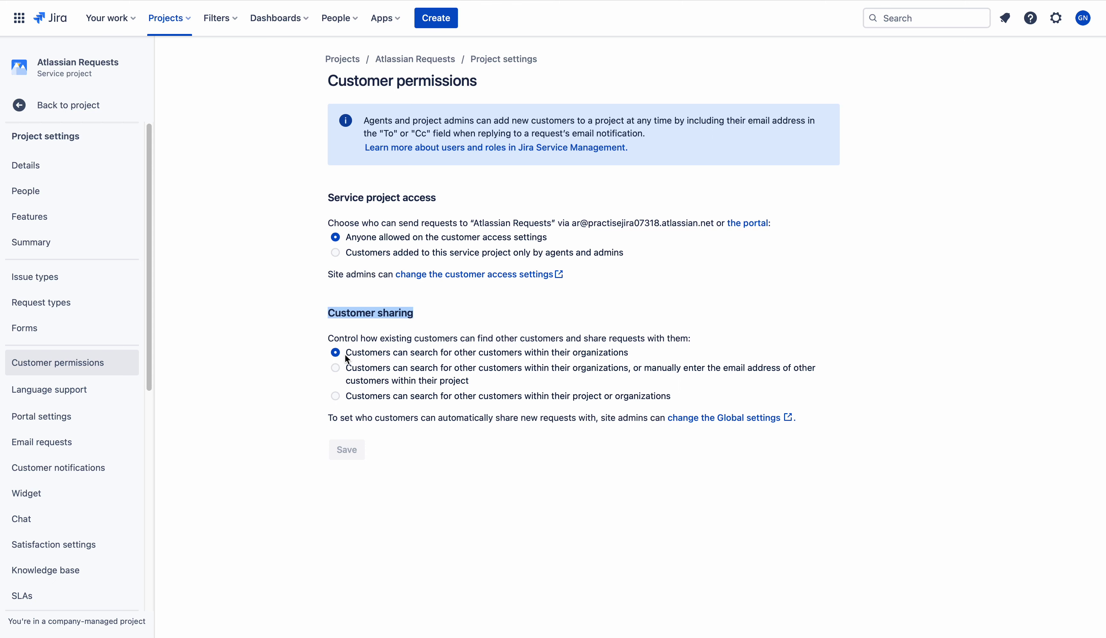
pyautogui.moveTo(345, 352); pyautogui.dragTo(633, 352)
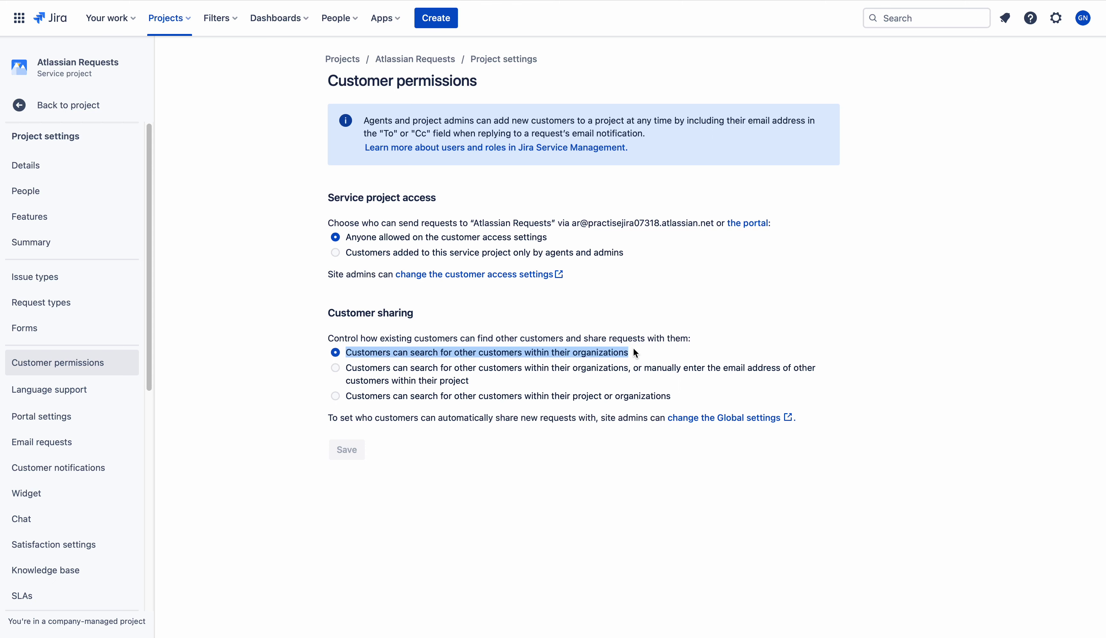
pyautogui.click(631, 353)
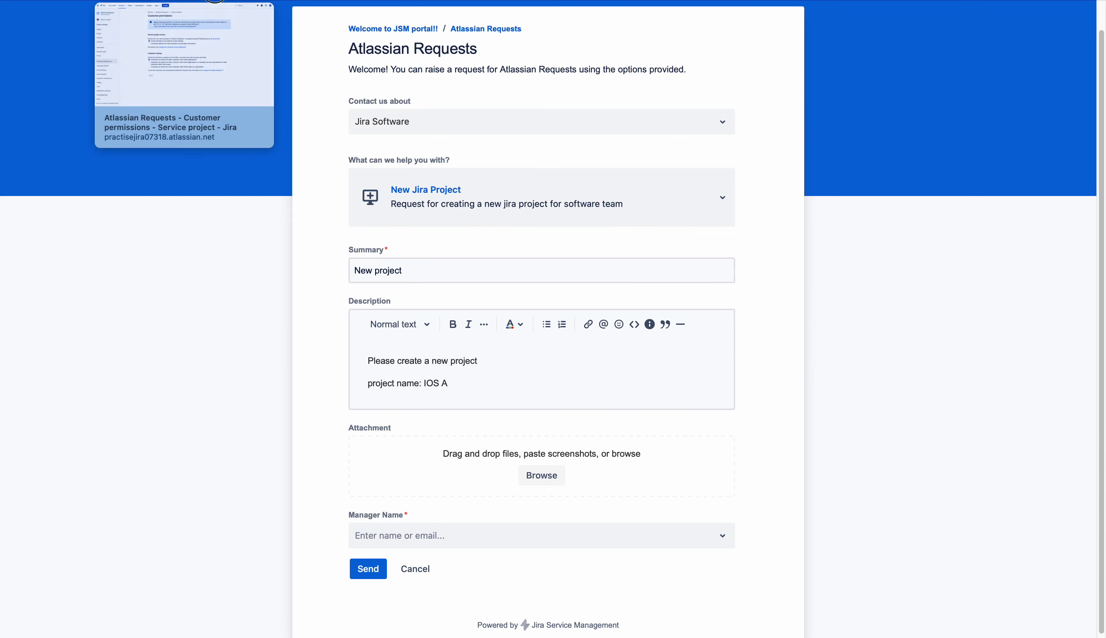
pyautogui.hotkey('ctrl', 'Tab')
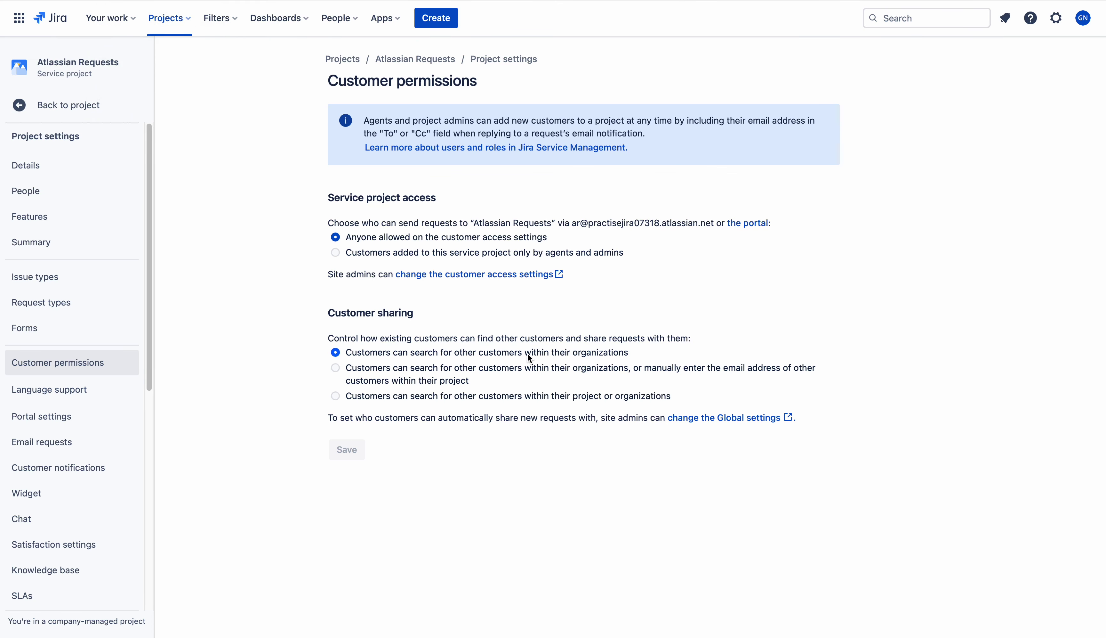
pyautogui.hotkey('ctrl', 'Tab')
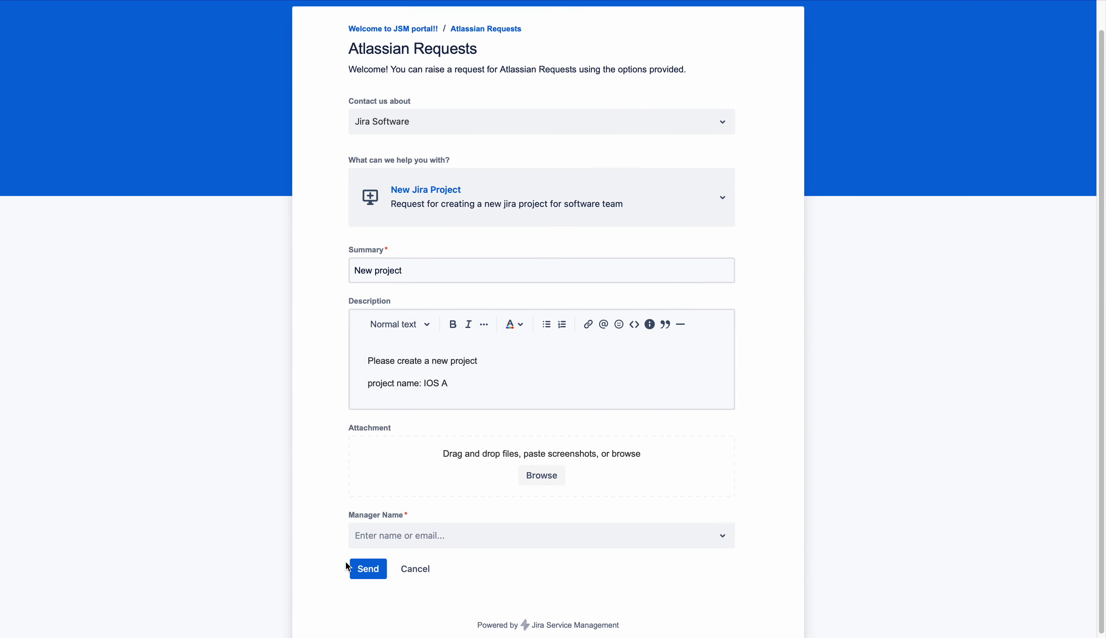
pyautogui.click(430, 539)
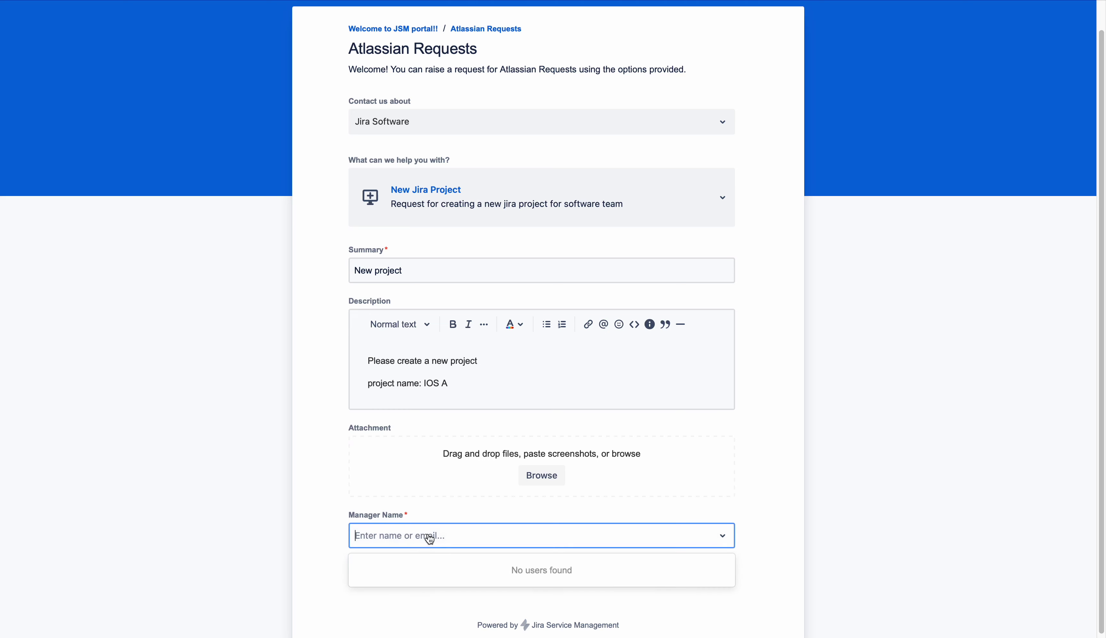
pyautogui.click(327, 469)
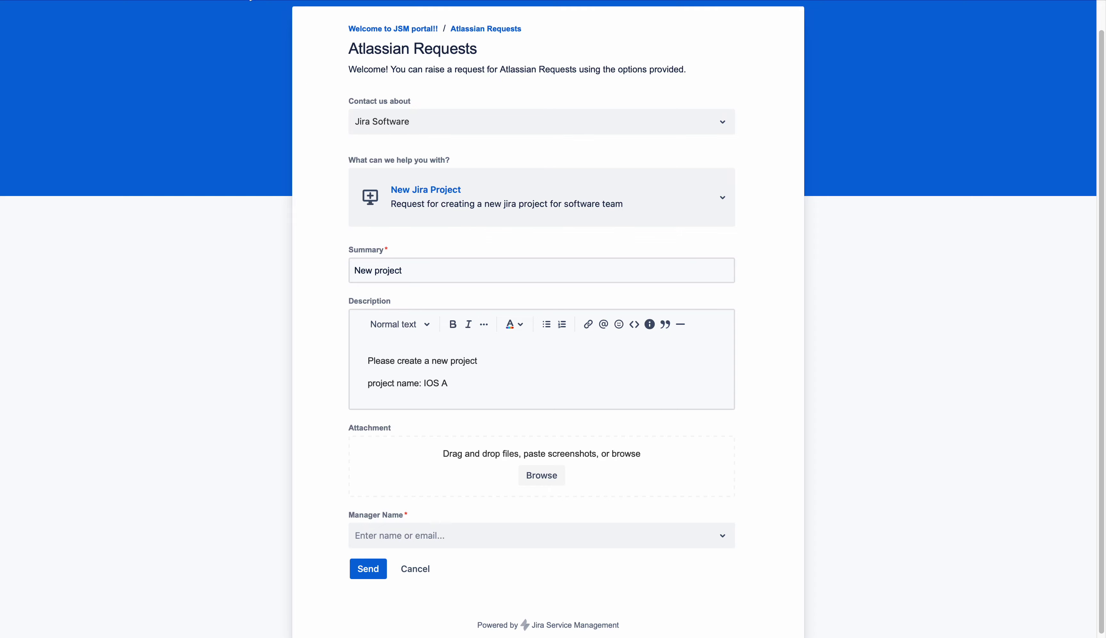
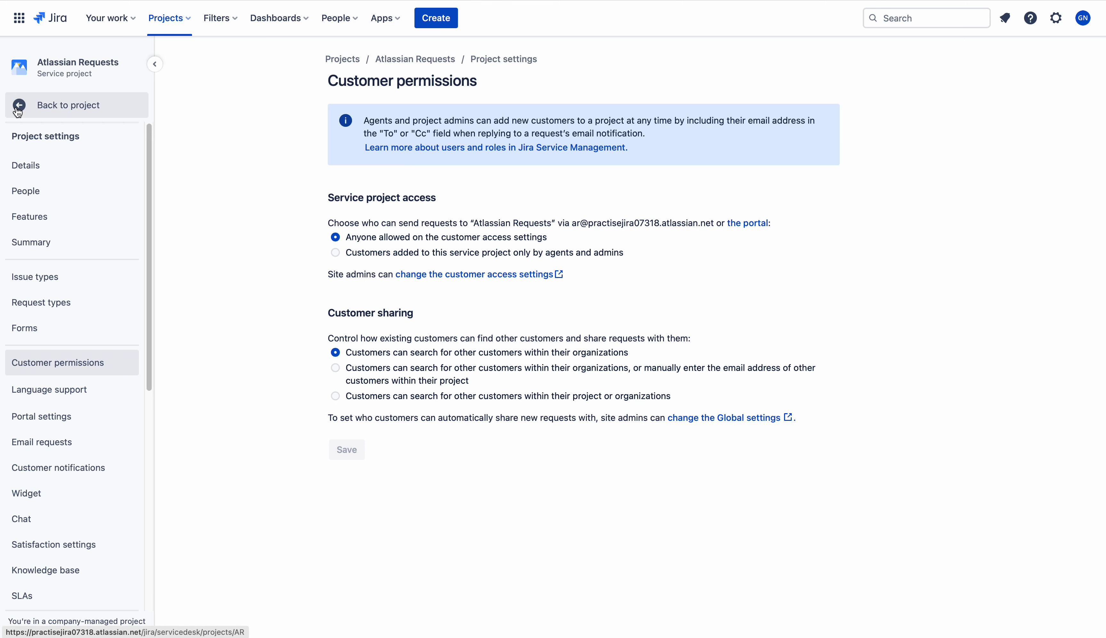
# Return to the service project and show its customer list with DEV Team and three customers
pyautogui.click(17, 108)
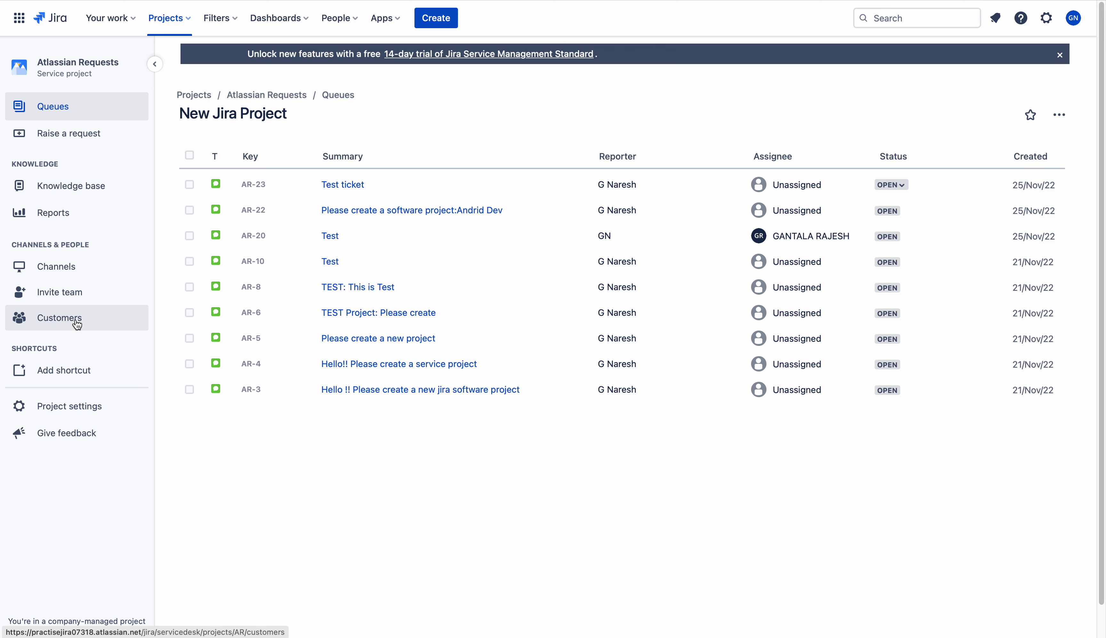
pyautogui.click(59, 317)
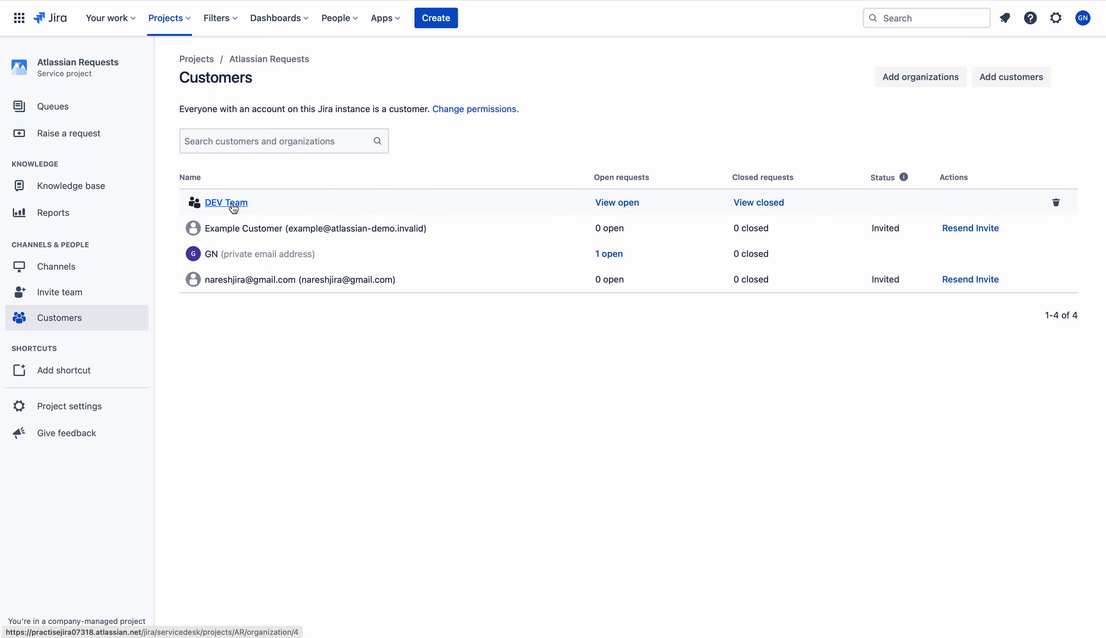
# Open the DEV Team organization, which has one member, and start adding customers to it
pyautogui.click(233, 205)
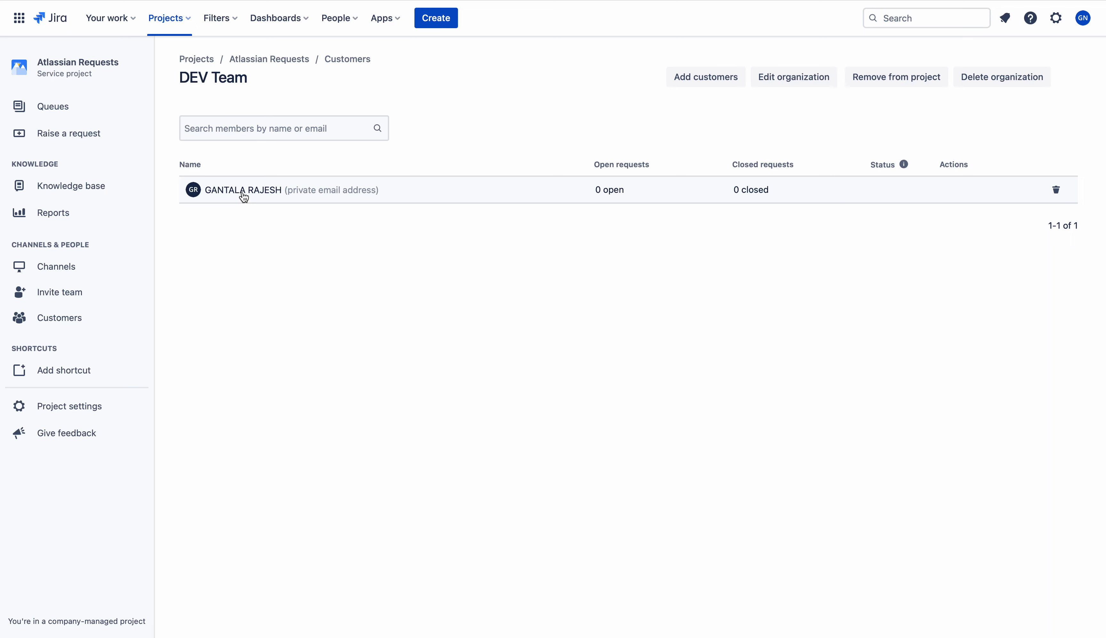
pyautogui.moveTo(244, 196)
pyautogui.click(704, 82)
# Add a customer to DEV Team by e-mail address, leaving them with Invited status
pyautogui.click(735, 221)
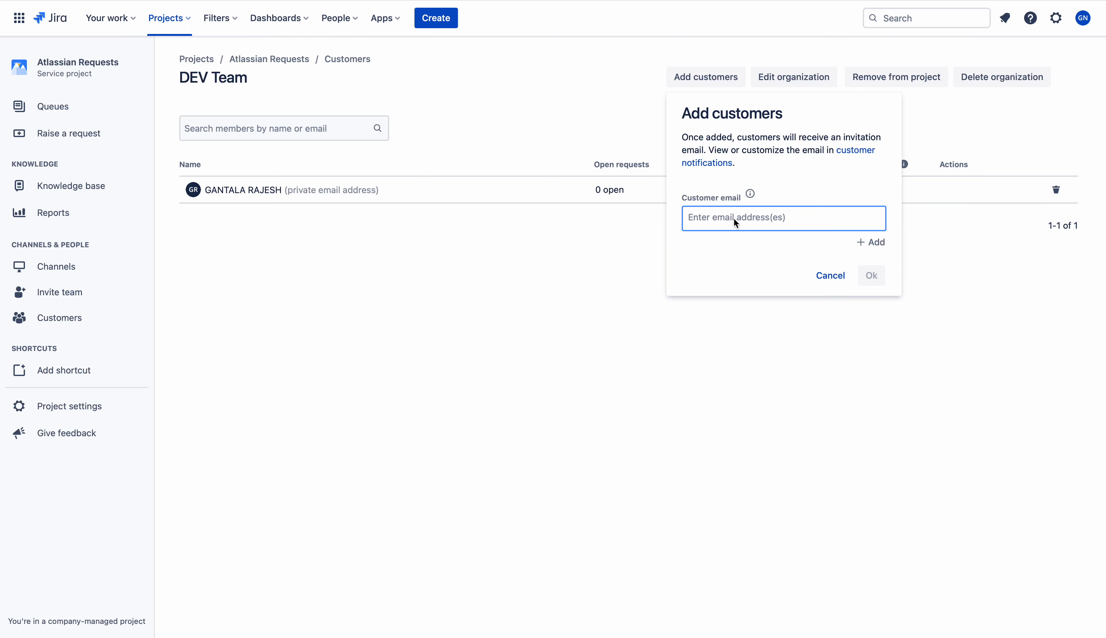
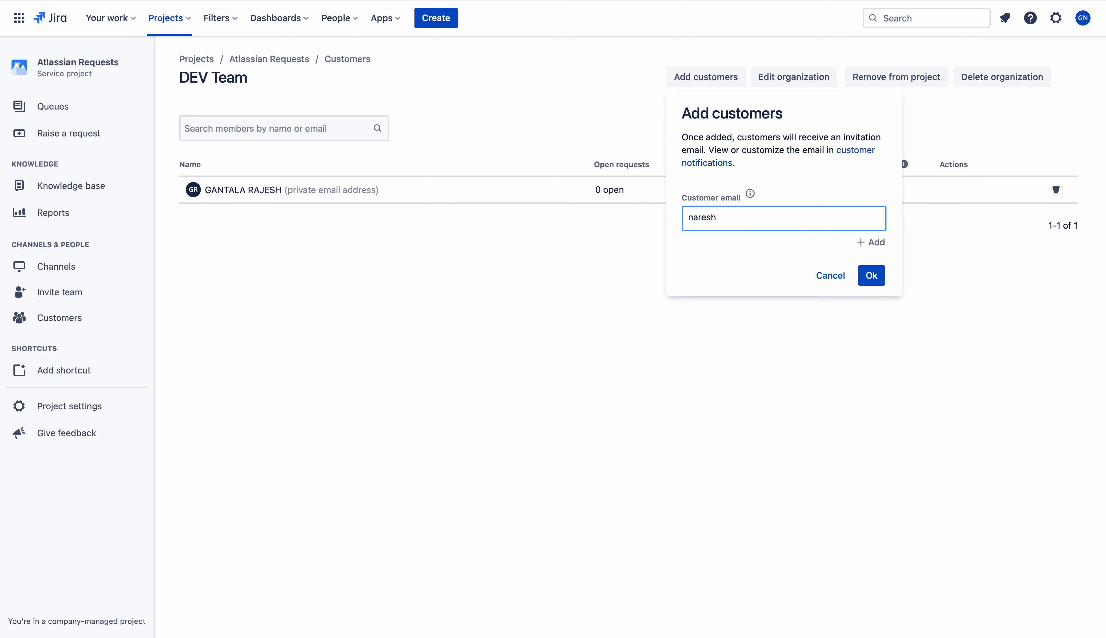
pyautogui.click(876, 243)
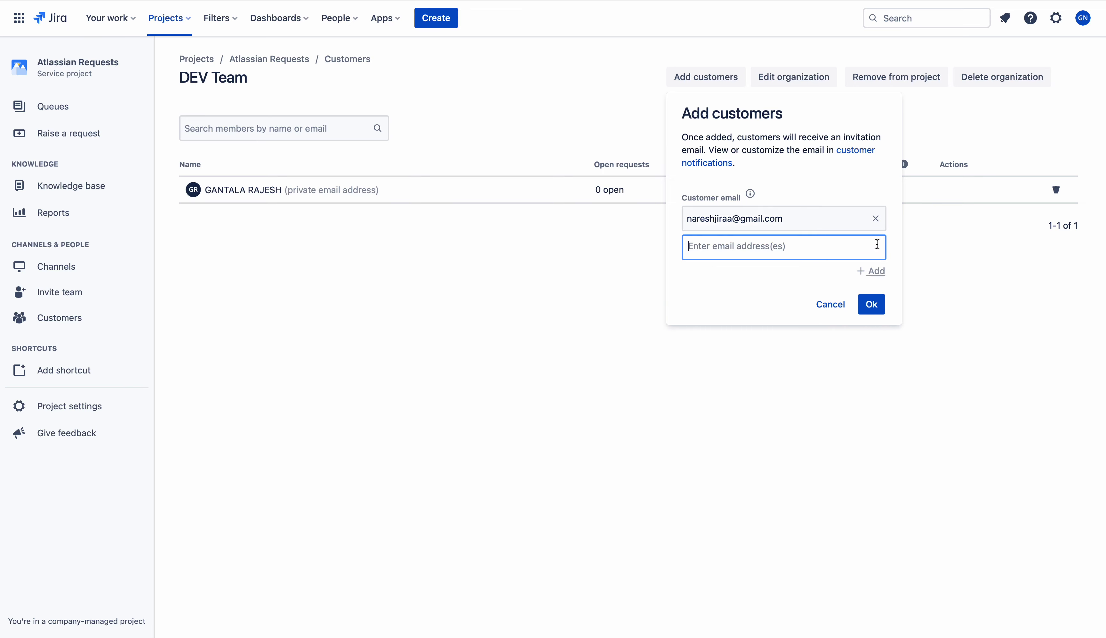
pyautogui.click(871, 304)
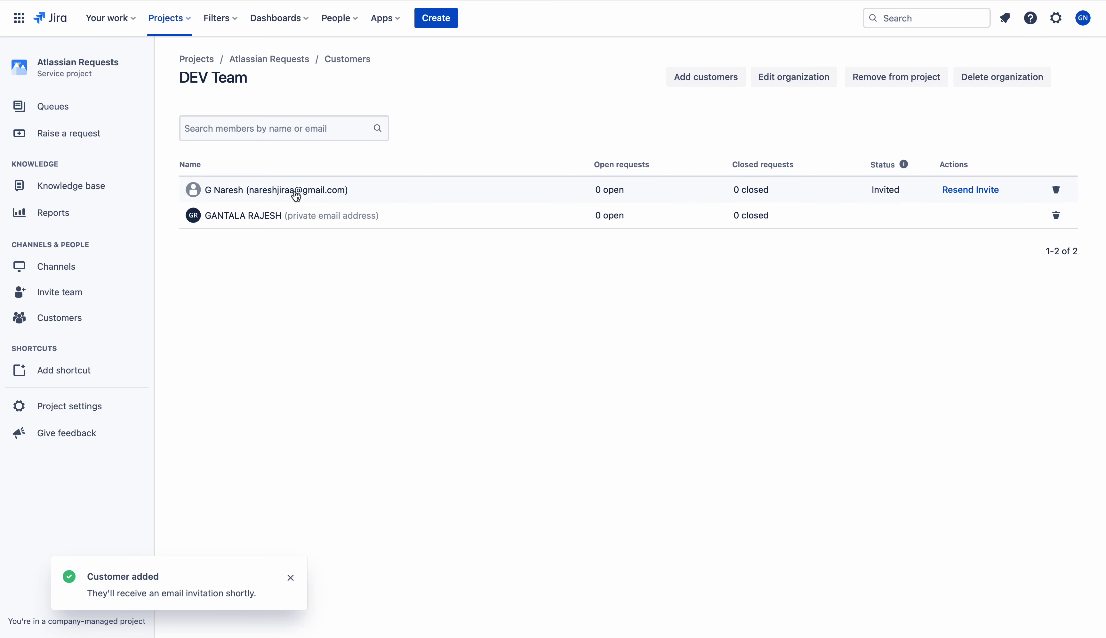
pyautogui.moveTo(296, 195)
# Reload DEV Team, then check the project's People and roles settings
pyautogui.press('super+r')
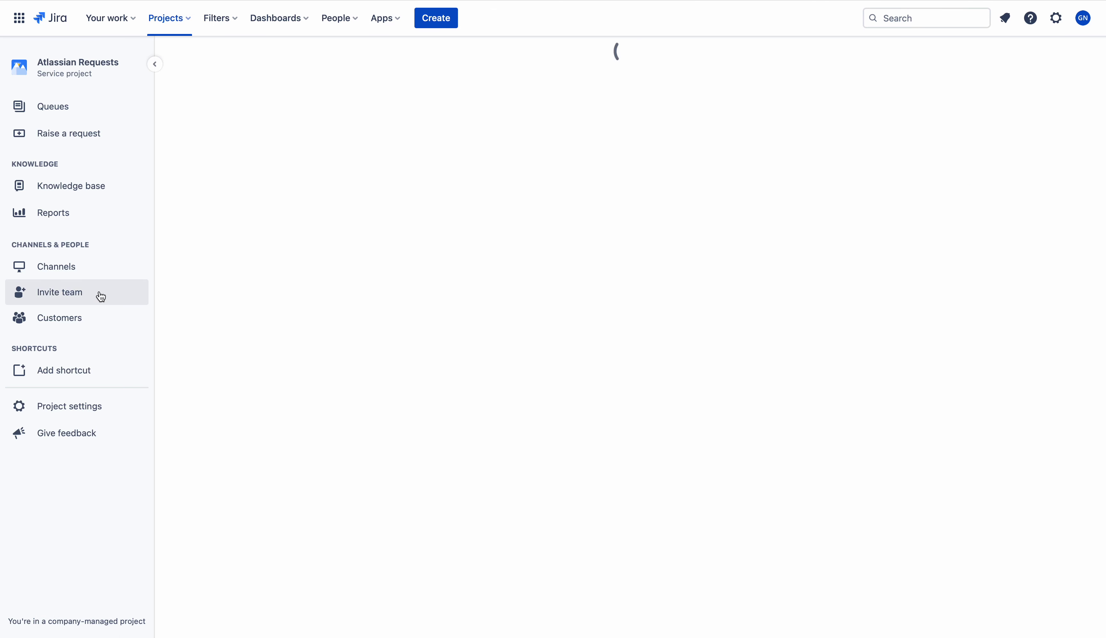
pyautogui.click(67, 408)
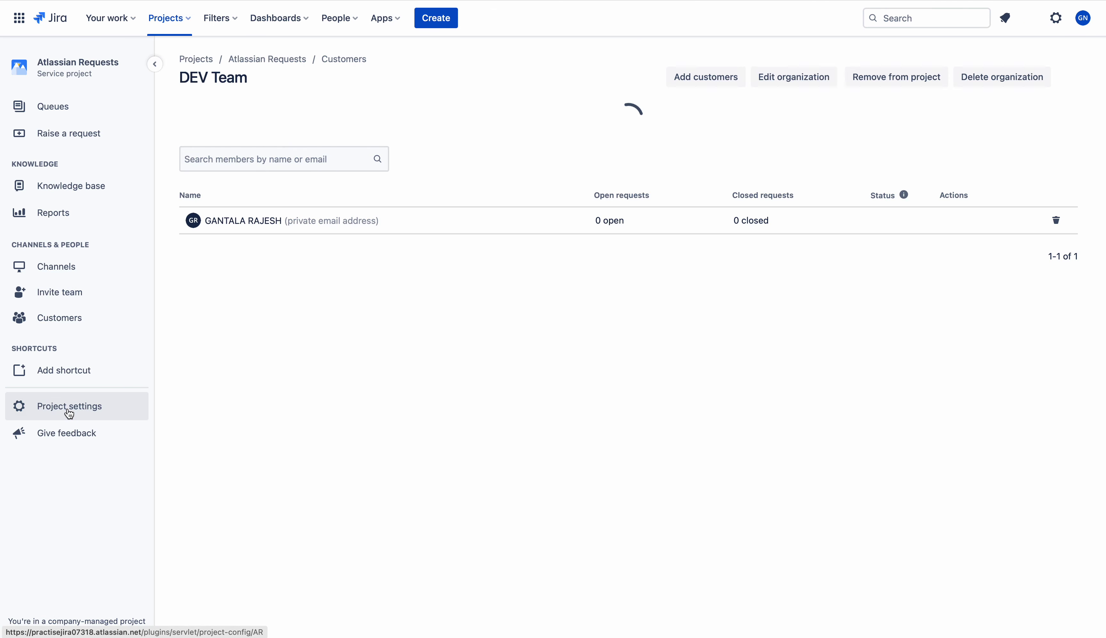
pyautogui.click(62, 191)
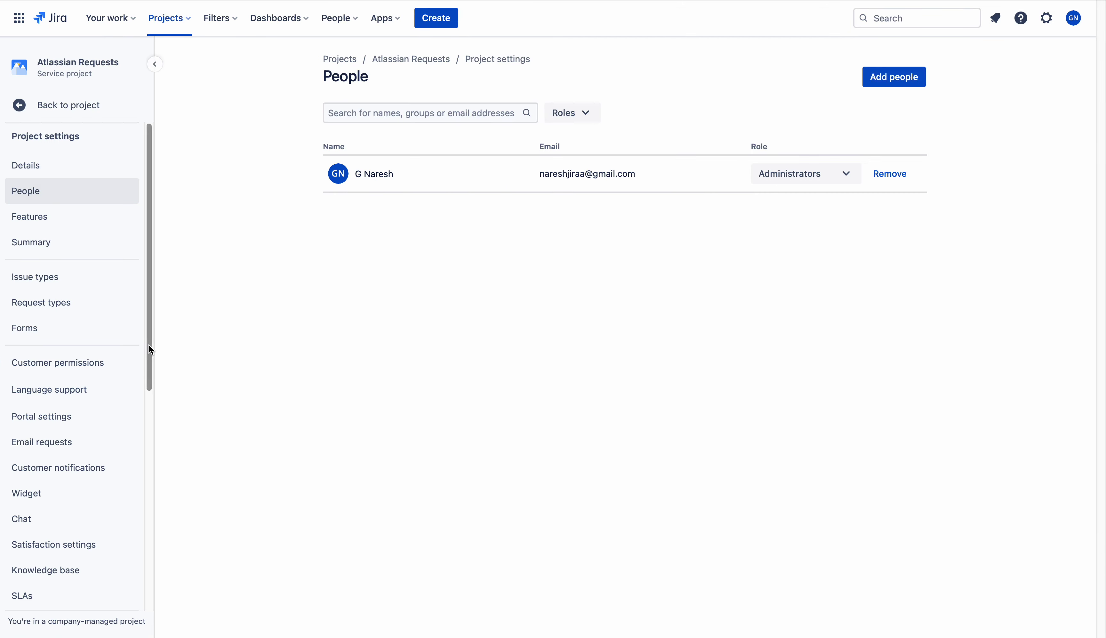
pyautogui.click(149, 346)
pyautogui.moveTo(149, 344); pyautogui.dragTo(170, 197)
# Return to DEV Team via Customers and reload until the new member shows 15 open requests
pyautogui.click(49, 108)
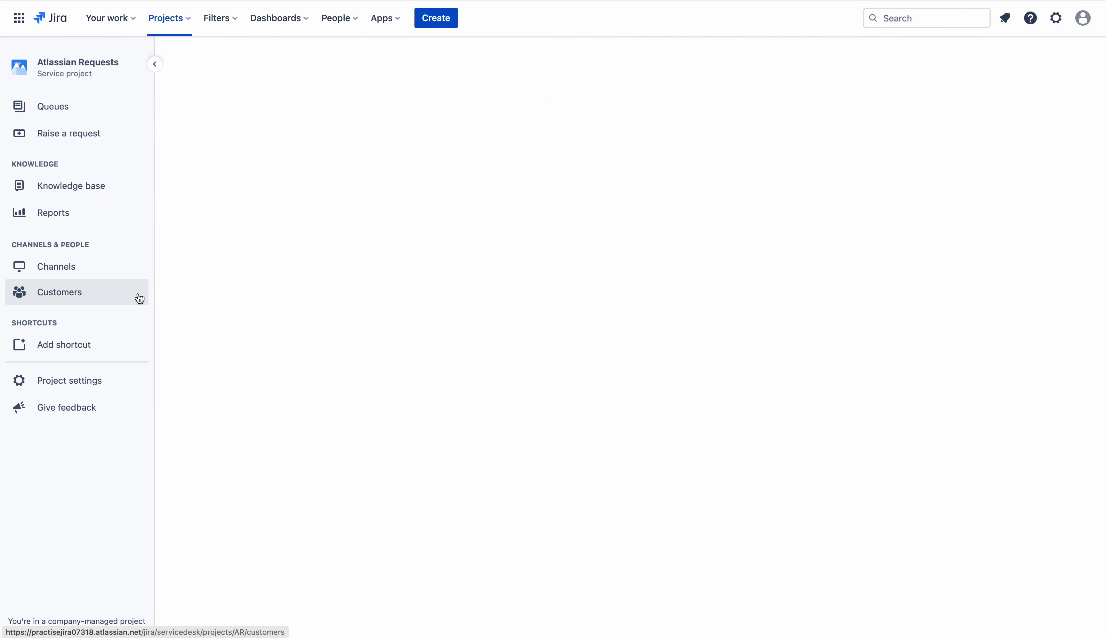
pyautogui.click(66, 292)
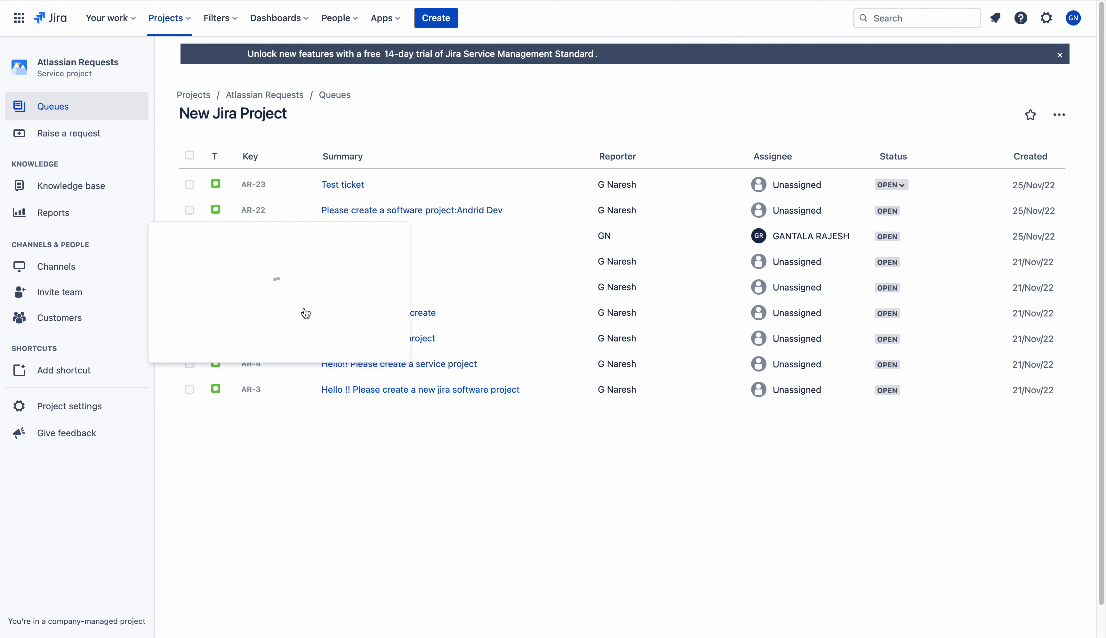
pyautogui.click(58, 316)
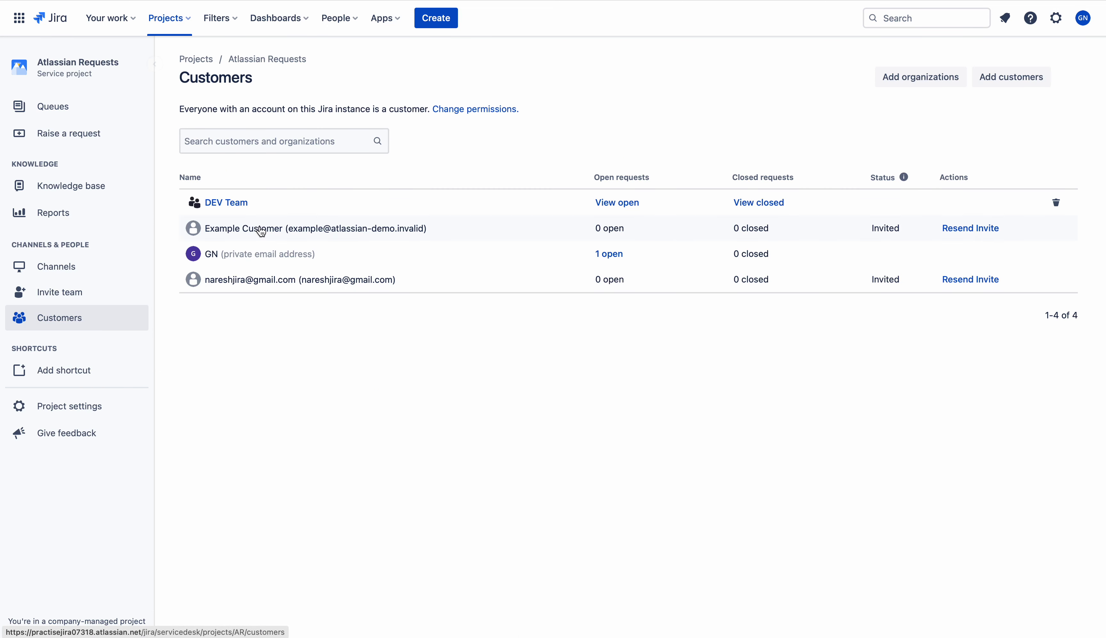
pyautogui.click(236, 205)
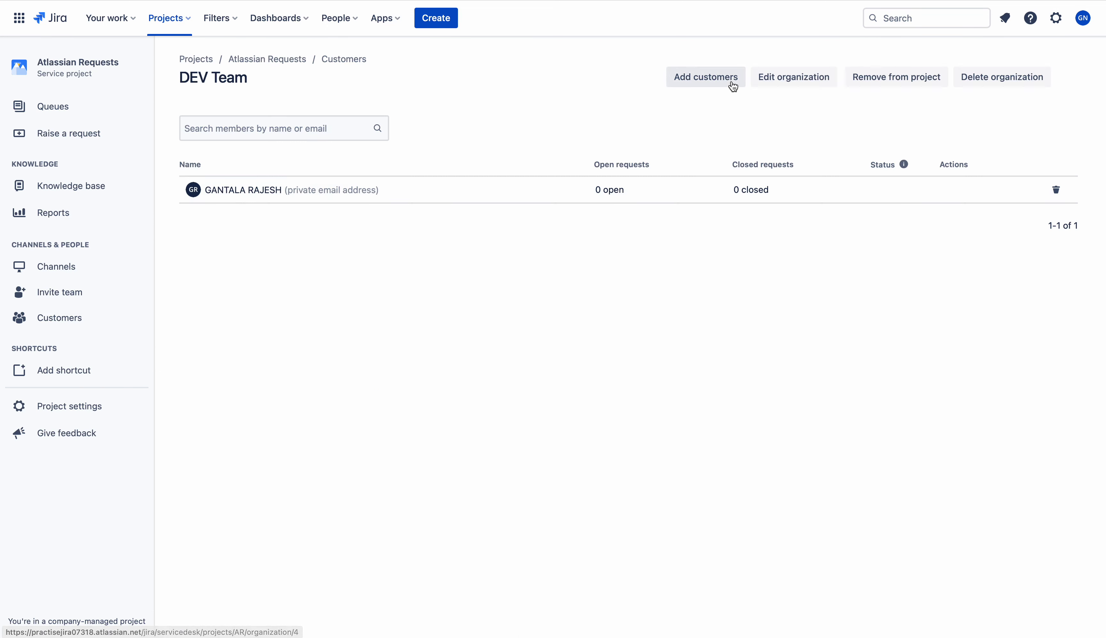
pyautogui.press('super+r')
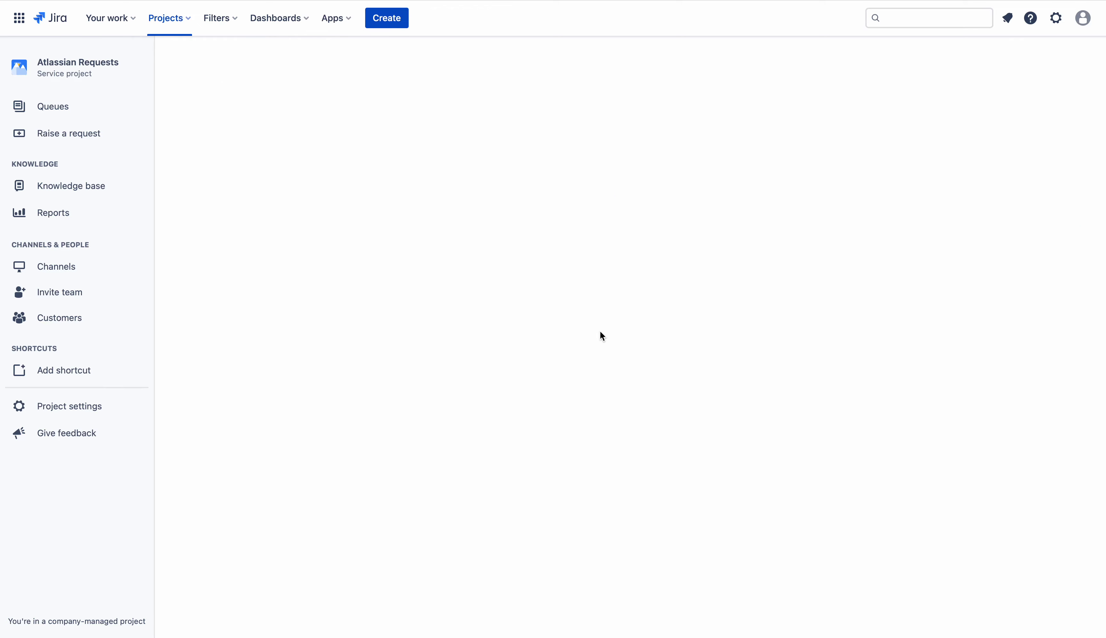
pyautogui.press('super+r')
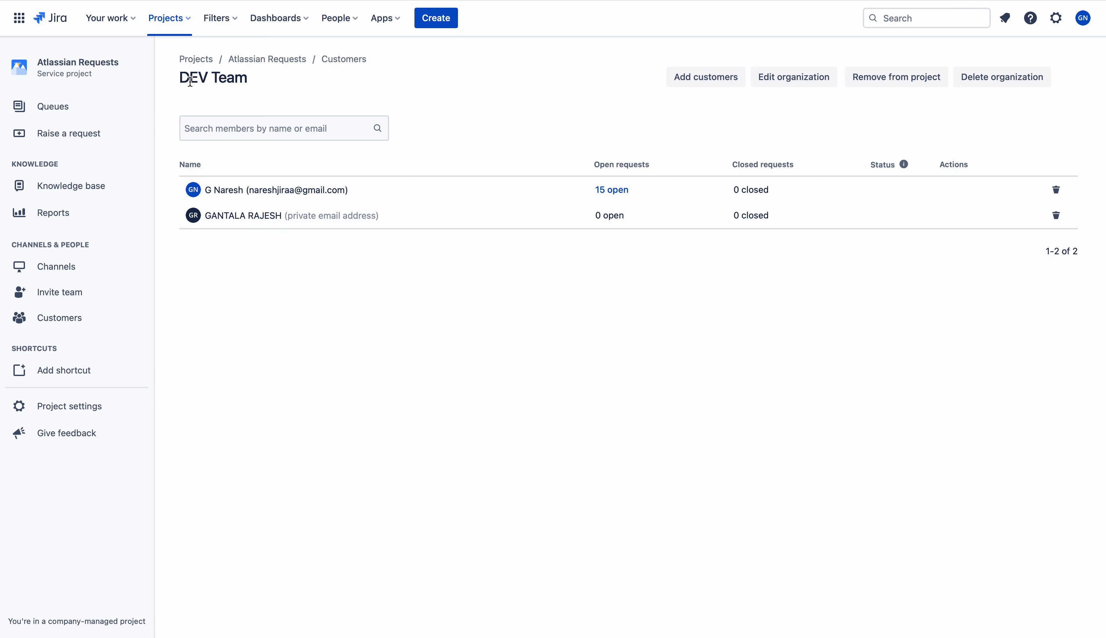
pyautogui.click(257, 87)
pyautogui.moveTo(257, 87); pyautogui.dragTo(173, 77)
pyautogui.click(388, 160)
pyautogui.moveTo(356, 197)
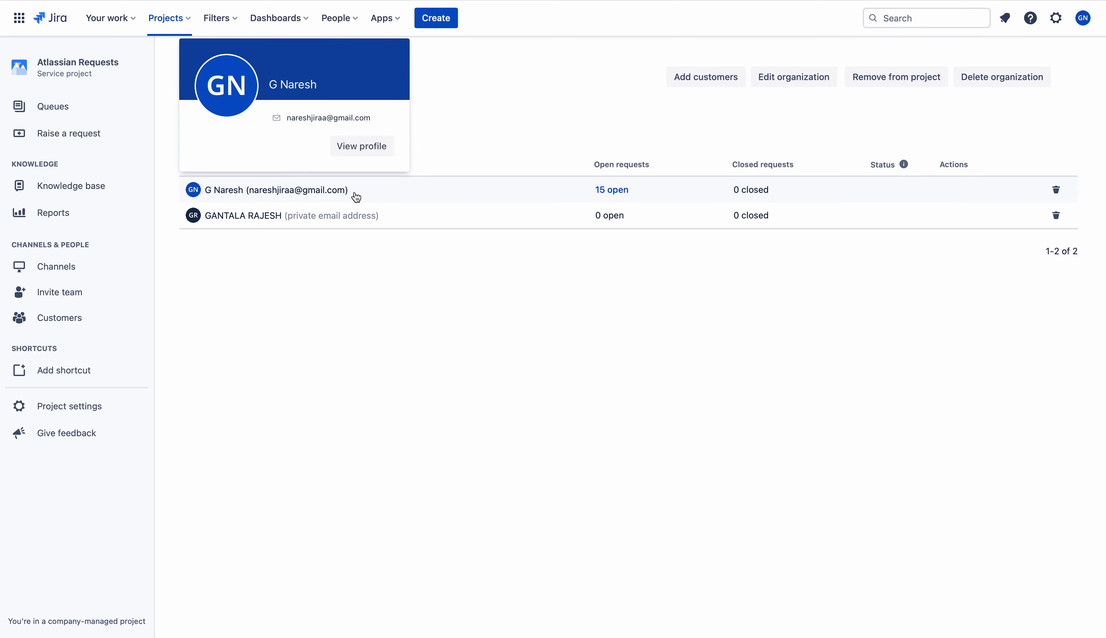
pyautogui.moveTo(263, 224)
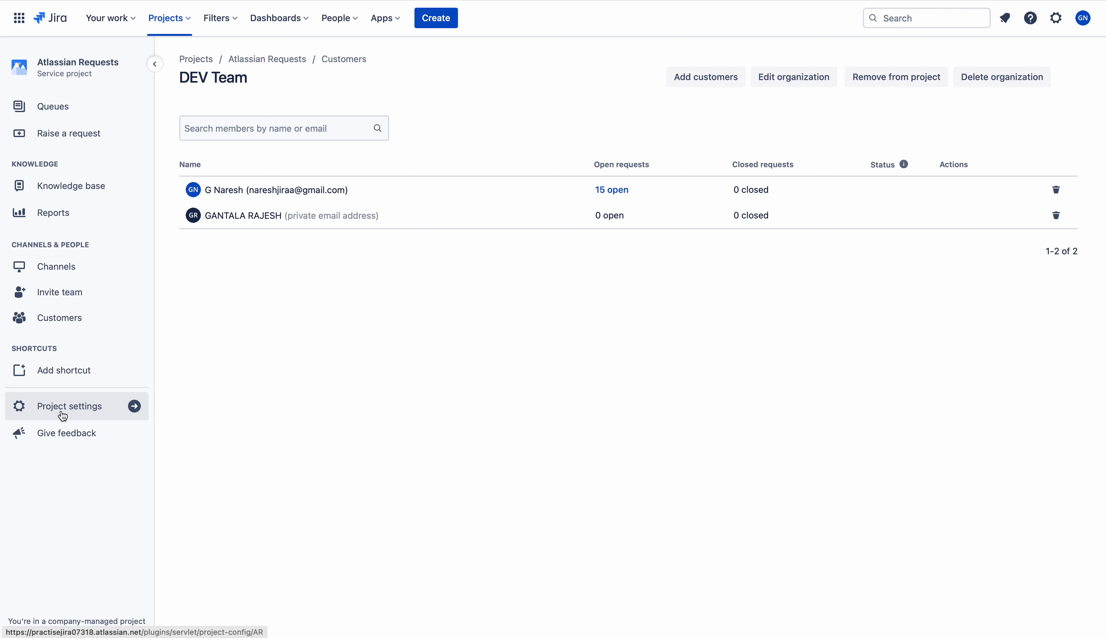
# Remove the sole Administrators-role member from the project's People settings
pyautogui.click(77, 414)
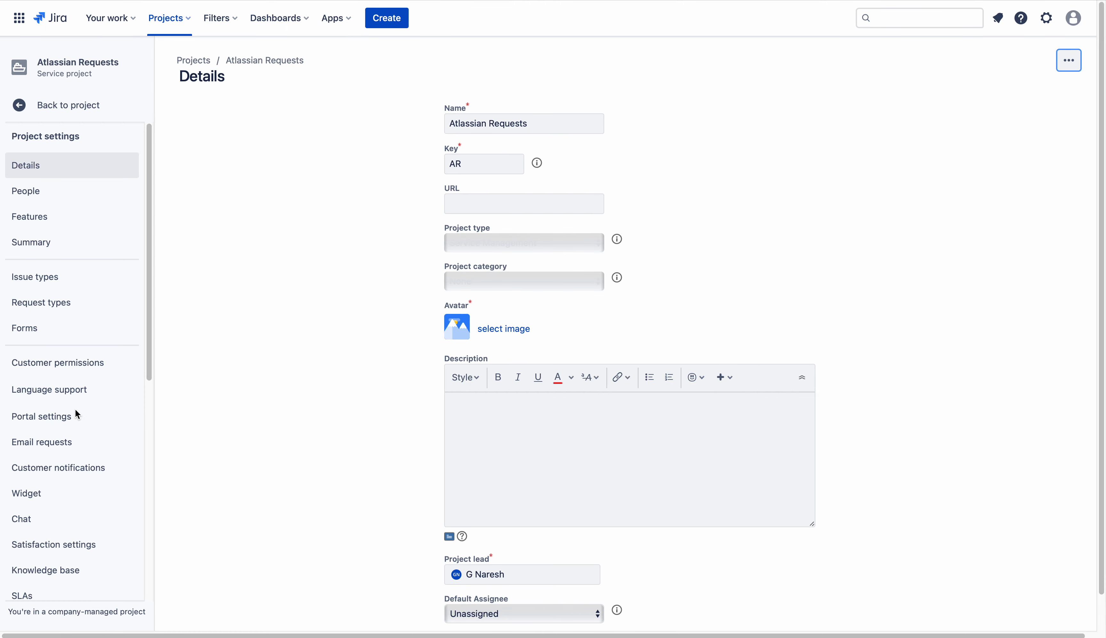
pyautogui.click(63, 202)
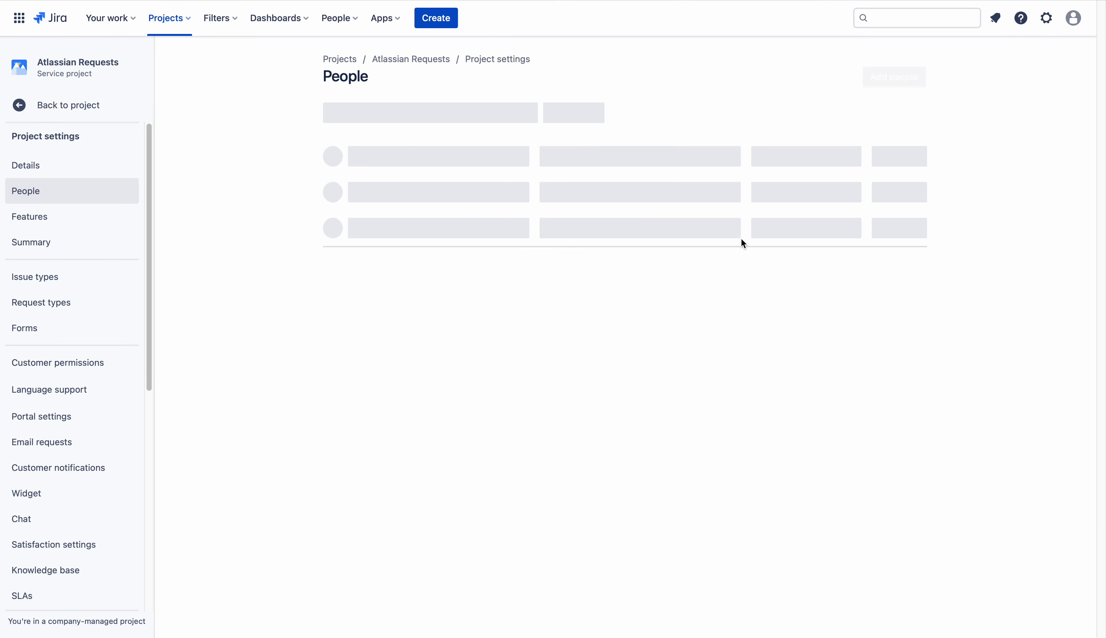
pyautogui.click(891, 175)
pyautogui.click(600, 136)
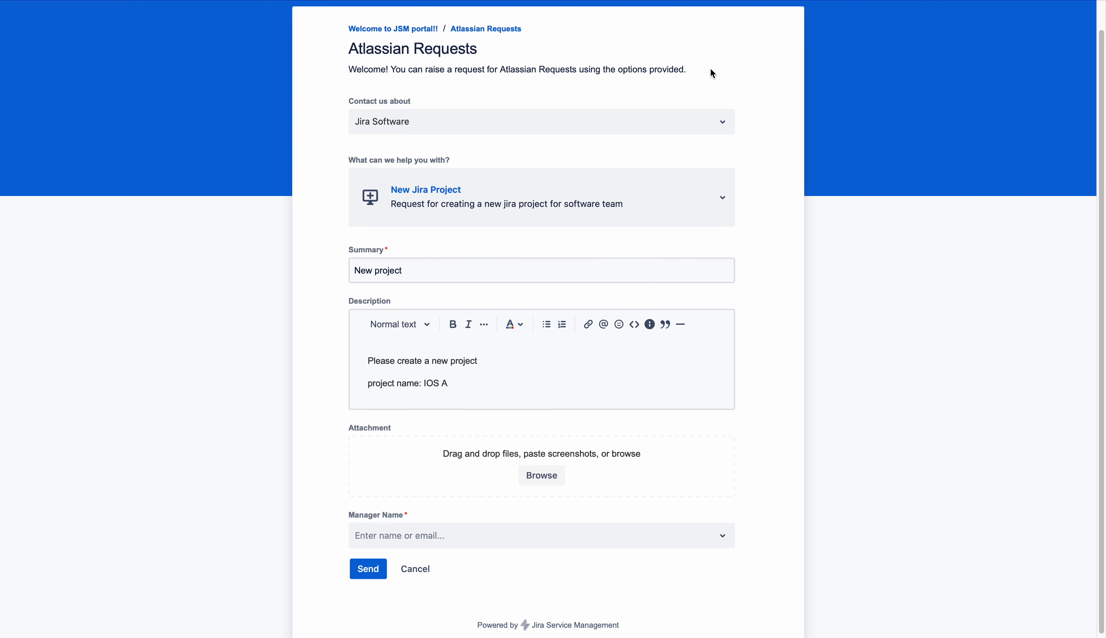
# Check the empty Manager Name suggestions, then reload the form, discarding the unsent request
pyautogui.click(491, 537)
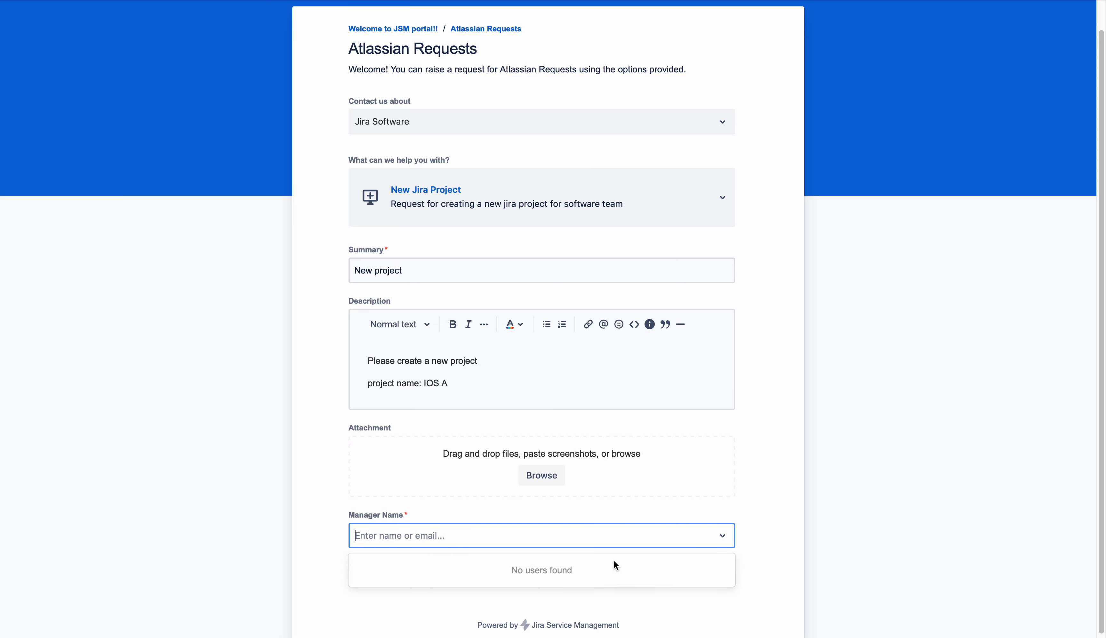
pyautogui.click(777, 500)
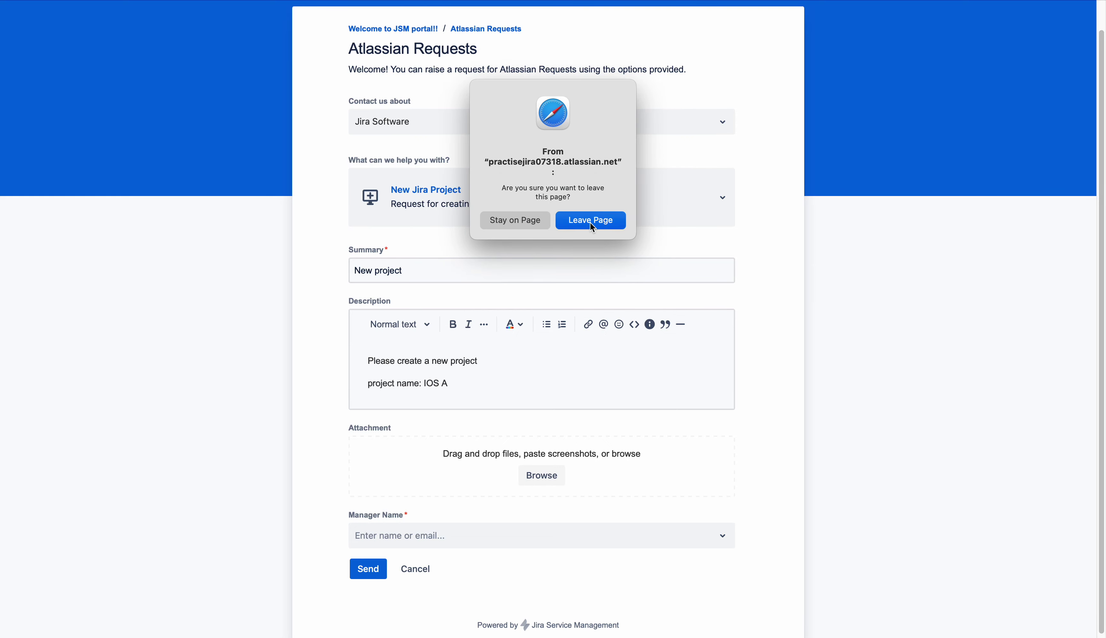
pyautogui.click(591, 222)
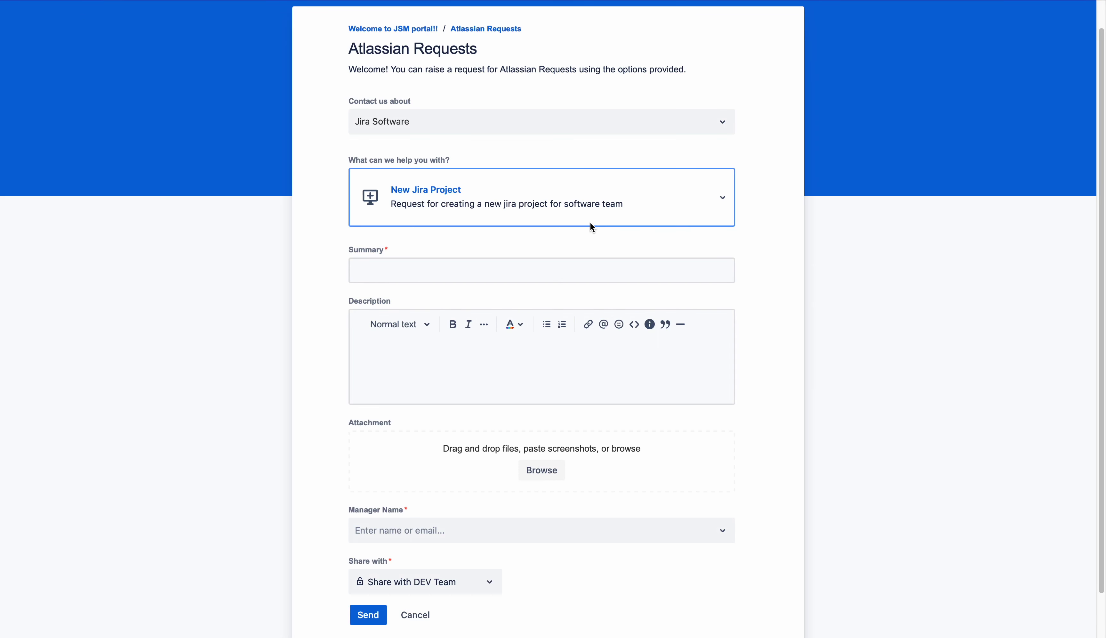
pyautogui.scroll(-3, 615, 483)
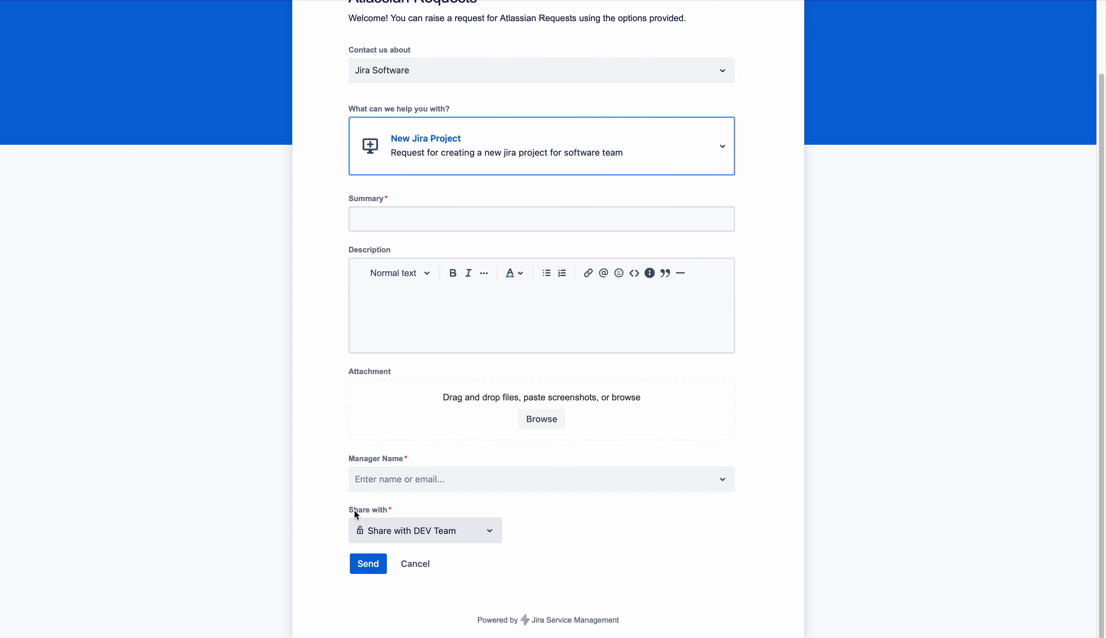
# Share the request with DEV Team and choose the second suggested person as Manager Name
pyautogui.click(424, 535)
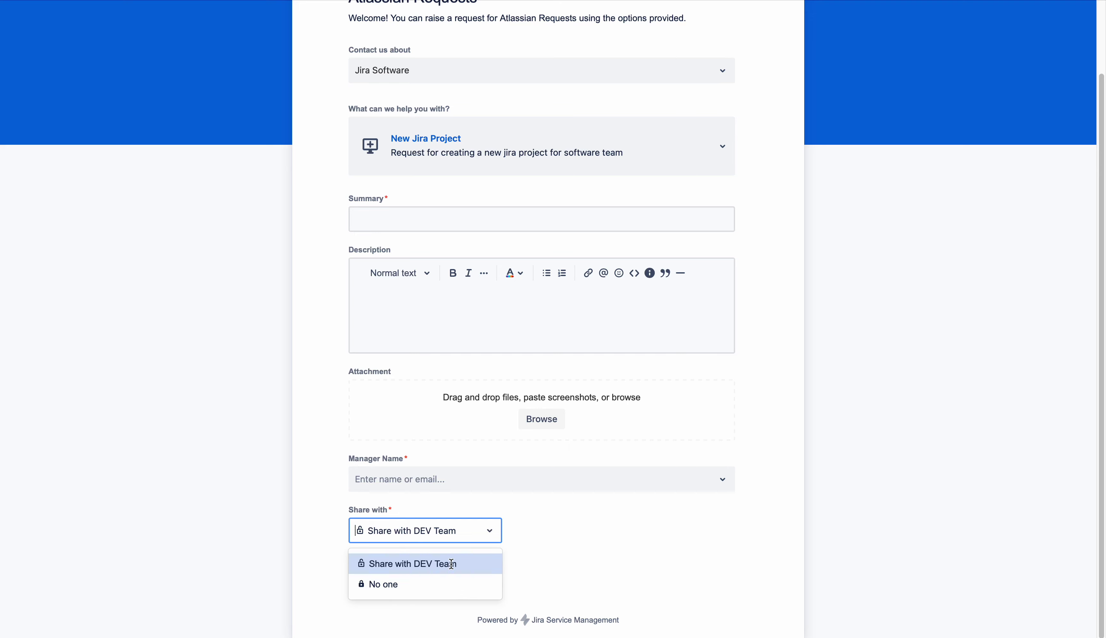
pyautogui.moveTo(460, 567); pyautogui.dragTo(412, 563)
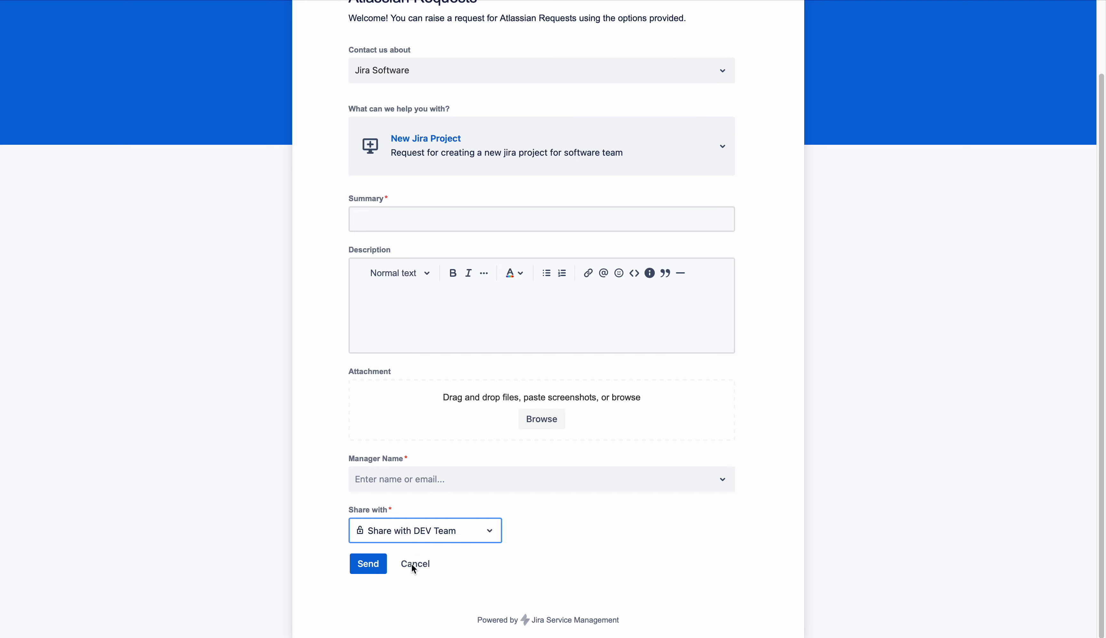
pyautogui.click(467, 535)
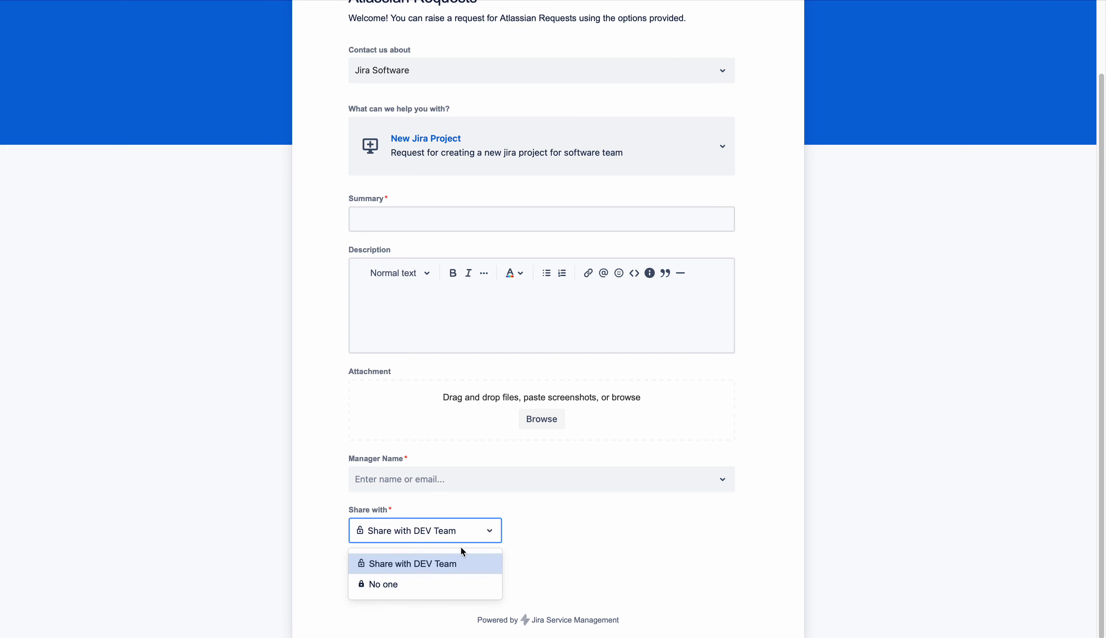
pyautogui.click(458, 538)
pyautogui.moveTo(403, 506); pyautogui.dragTo(329, 511)
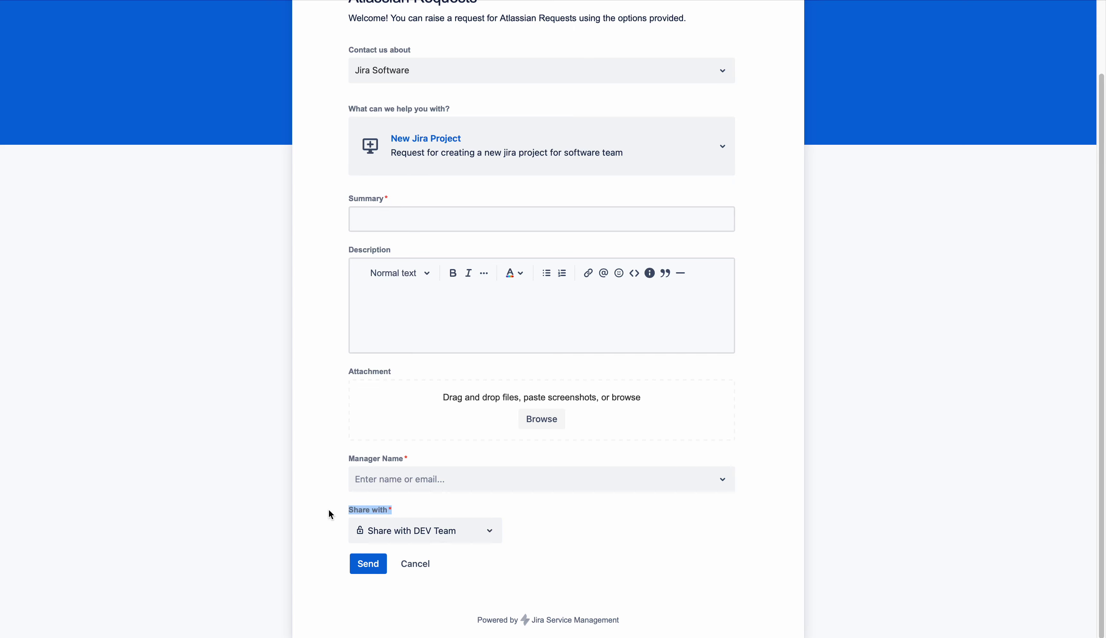
pyautogui.click(484, 485)
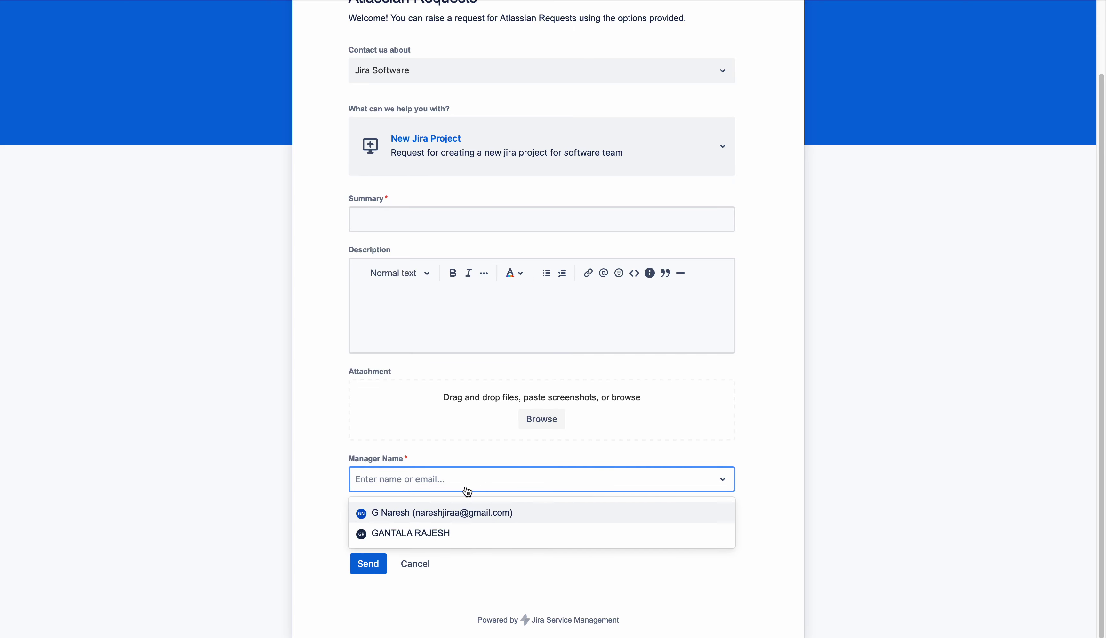
pyautogui.click(431, 533)
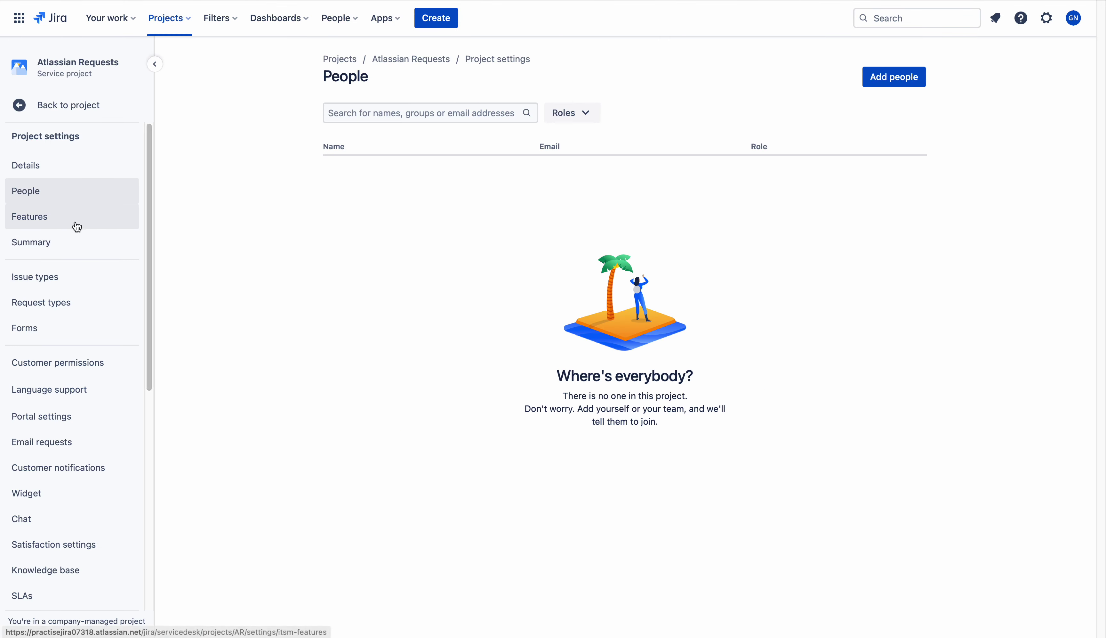
# Search for a user and add them to Atlassian Requests with the Administrators role
pyautogui.click(906, 88)
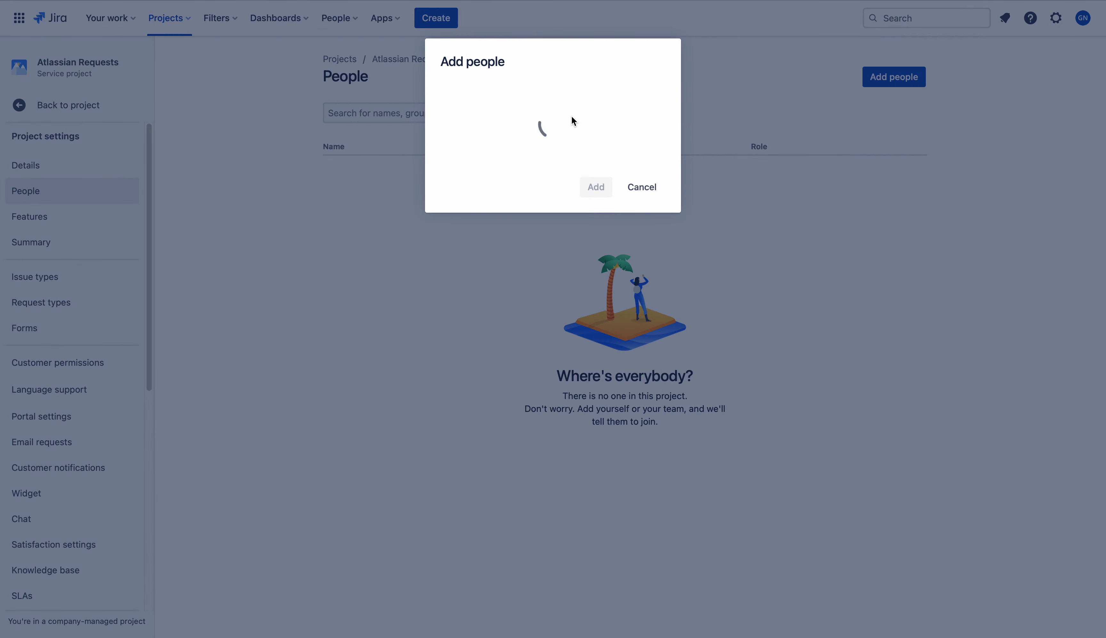
pyautogui.write('G Na')
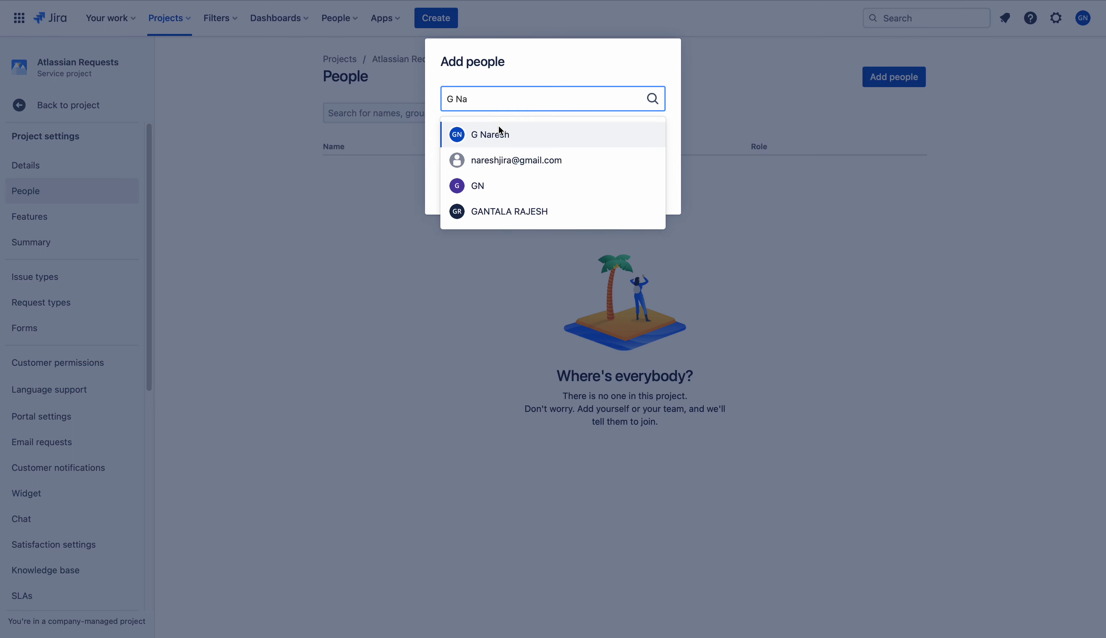
pyautogui.click(499, 131)
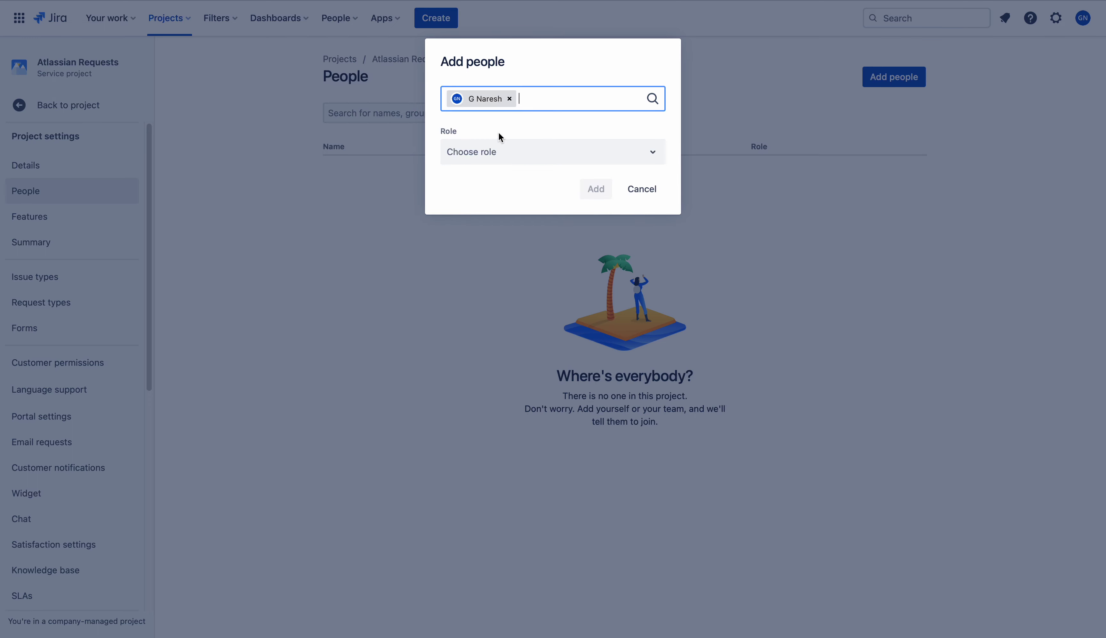
pyautogui.click(505, 152)
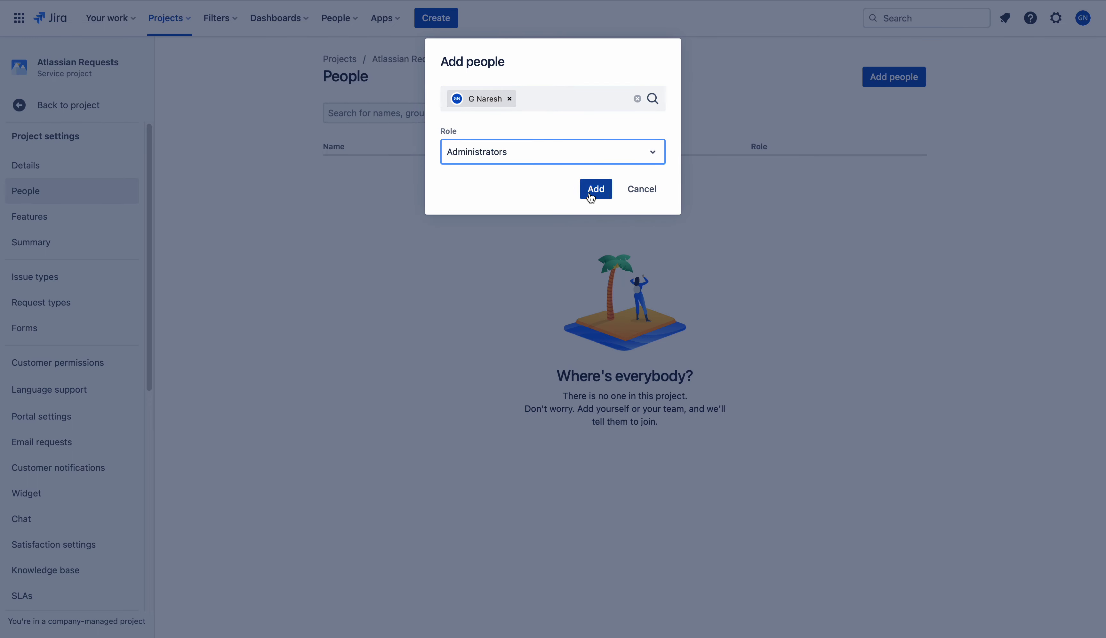
pyautogui.click(593, 190)
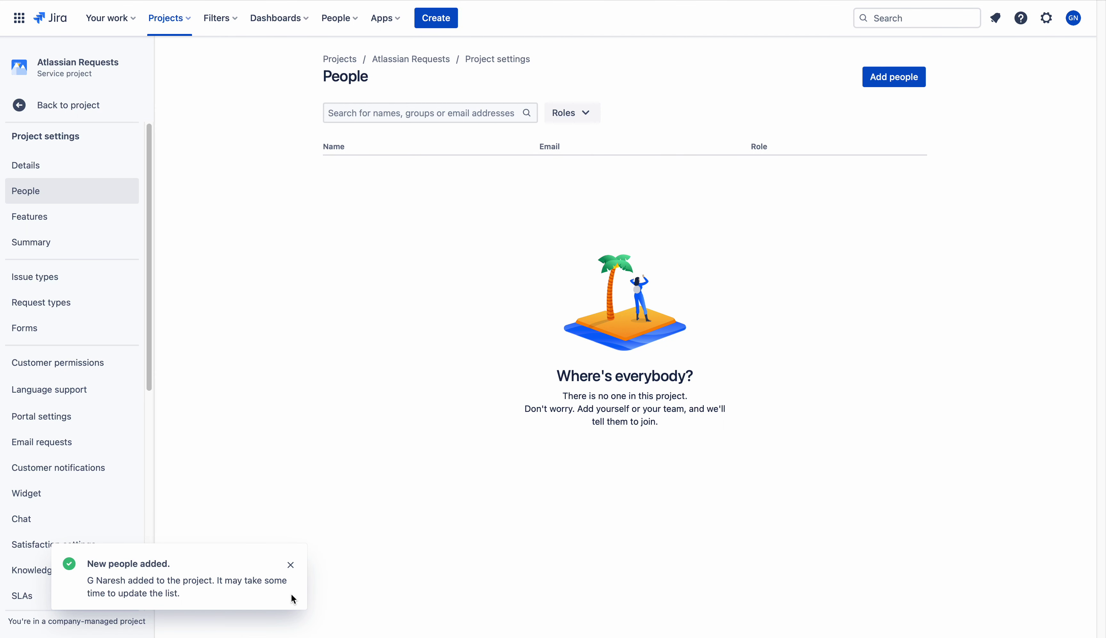
pyautogui.click(288, 562)
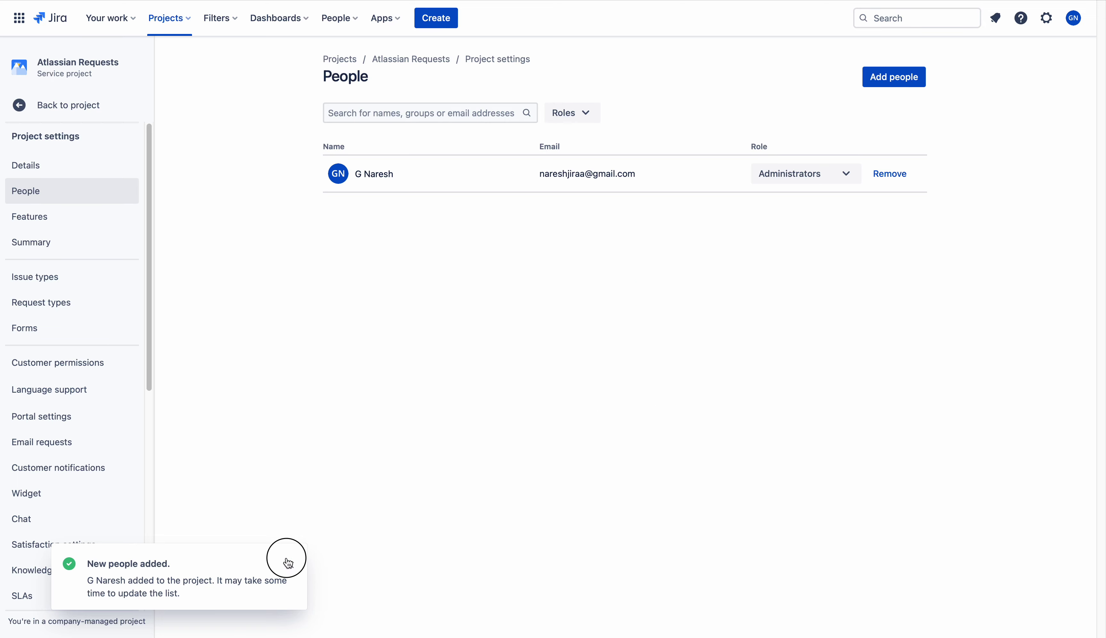
# Save Customer sharing allowing search within organizations or by other customers' e-mail addresses
pyautogui.click(67, 367)
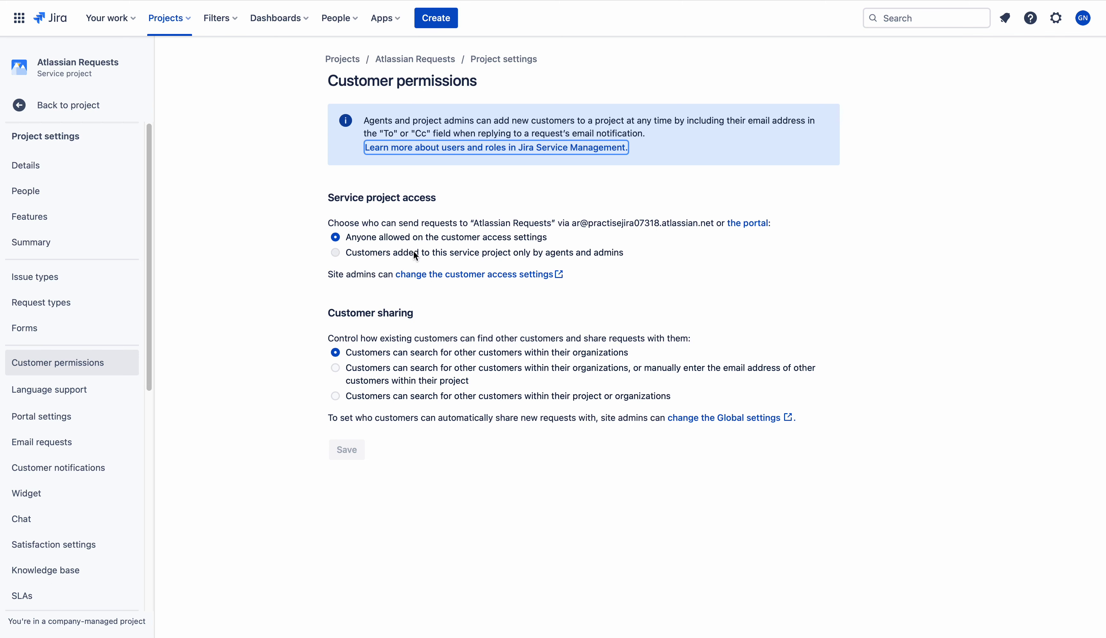
pyautogui.click(336, 368)
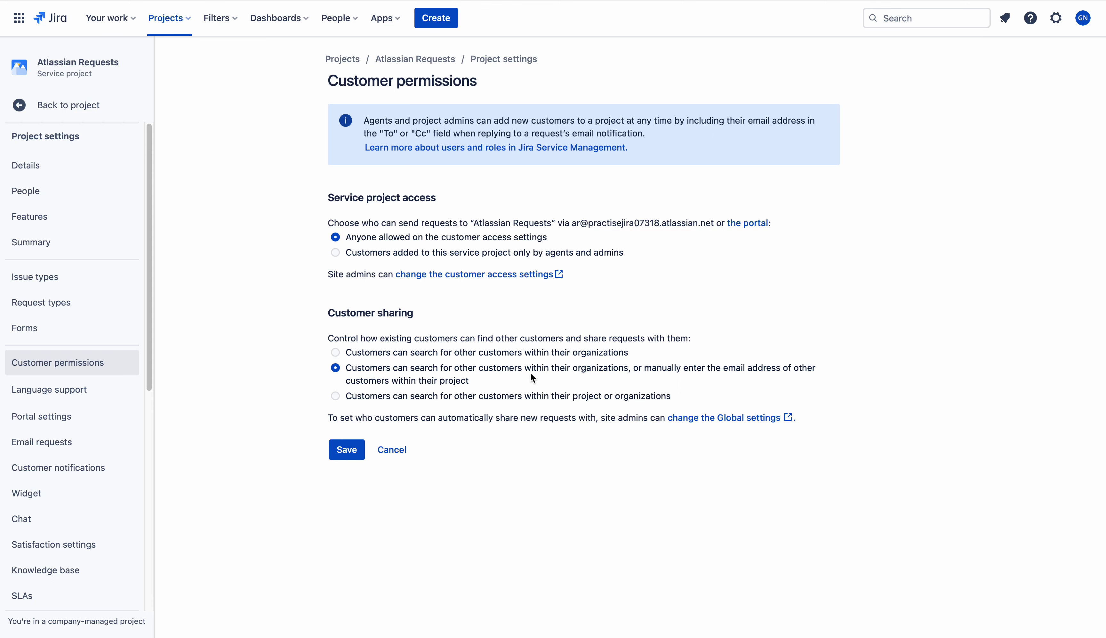
pyautogui.moveTo(634, 367); pyautogui.dragTo(347, 368)
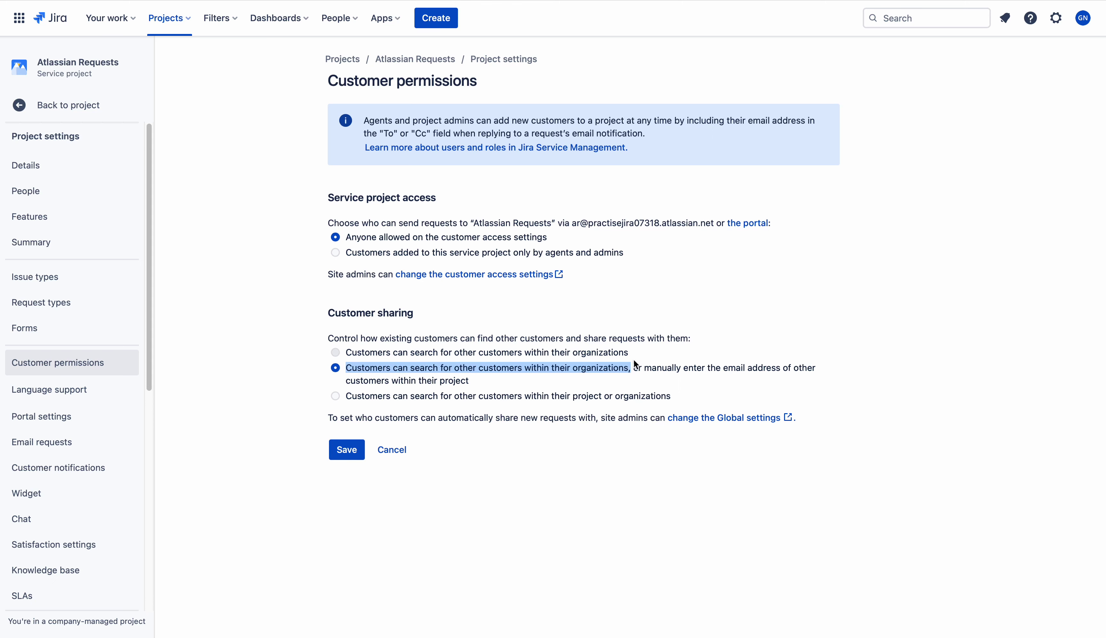
pyautogui.moveTo(629, 352); pyautogui.dragTo(345, 348)
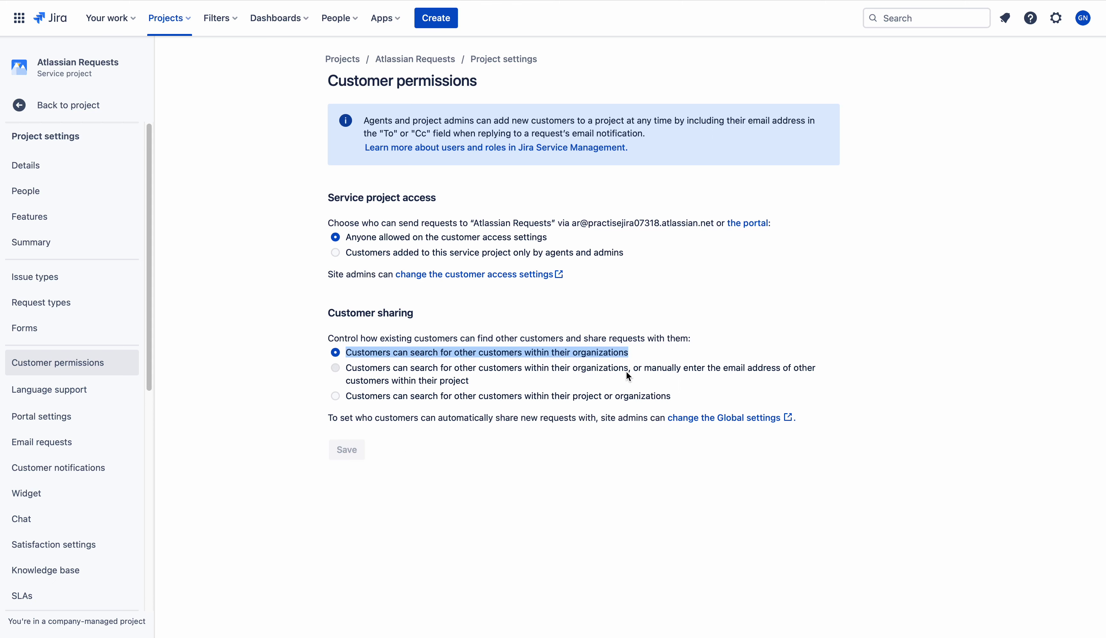
pyautogui.moveTo(630, 370); pyautogui.dragTo(341, 368)
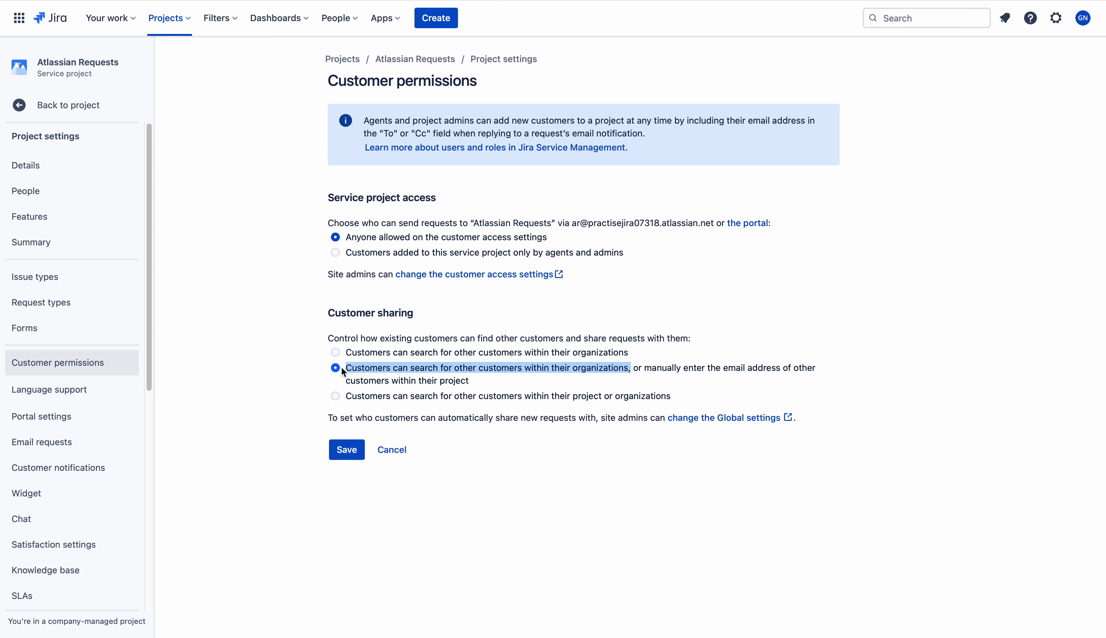
pyautogui.click(336, 353)
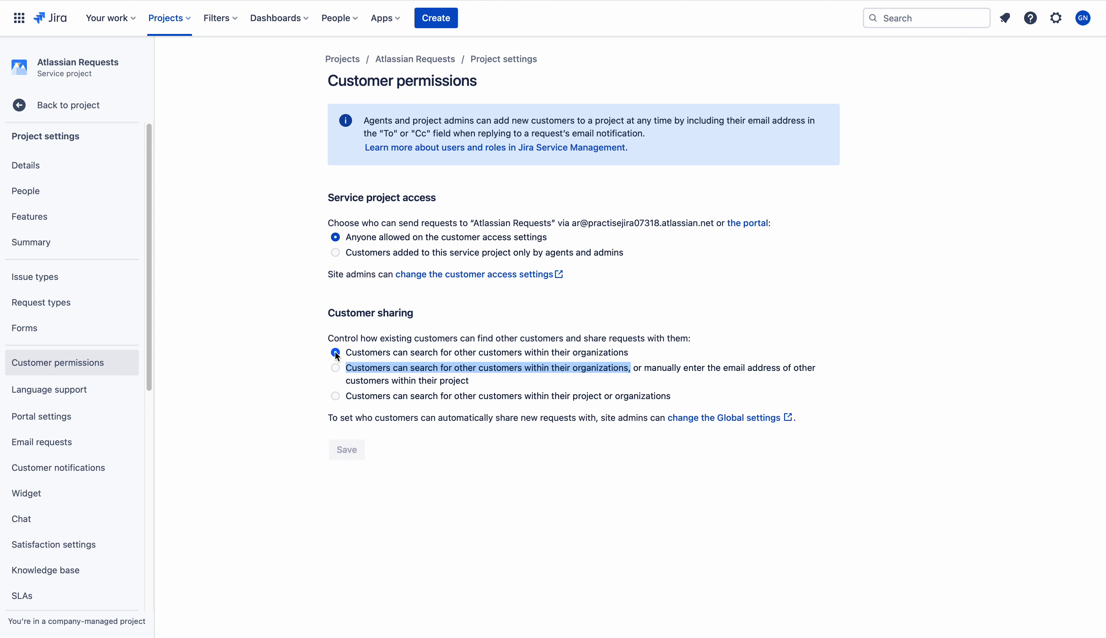
pyautogui.click(334, 368)
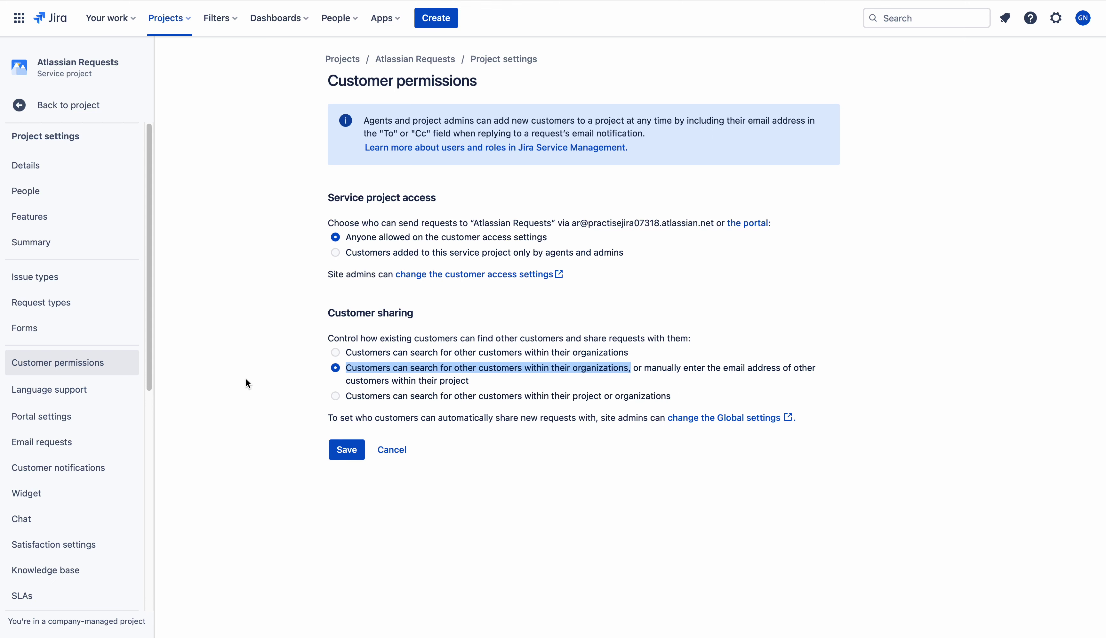
pyautogui.click(349, 449)
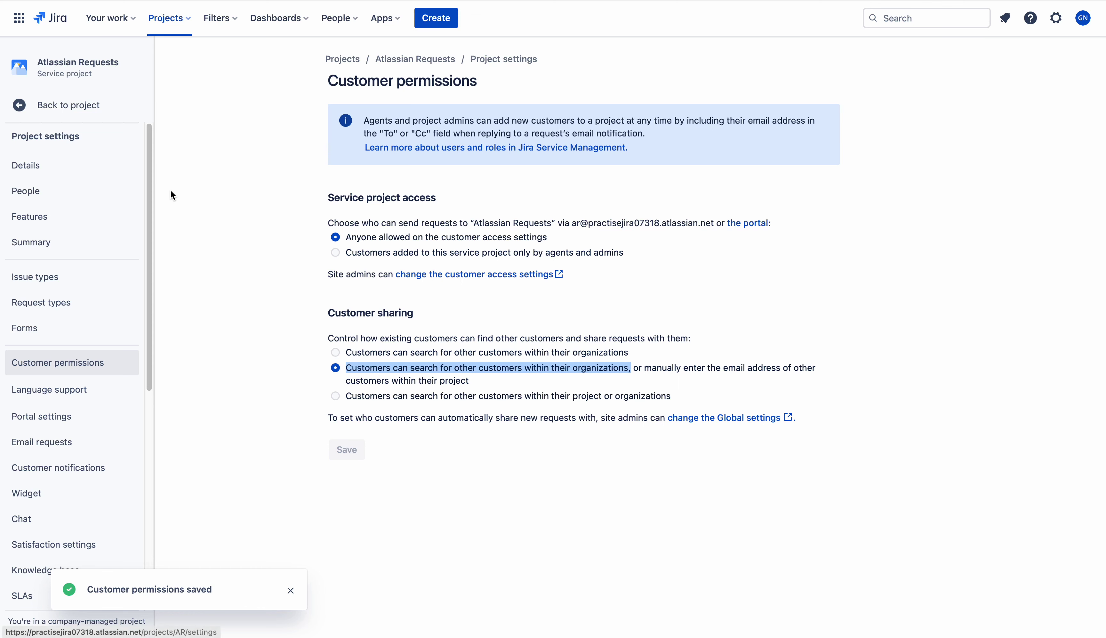
pyautogui.click(62, 203)
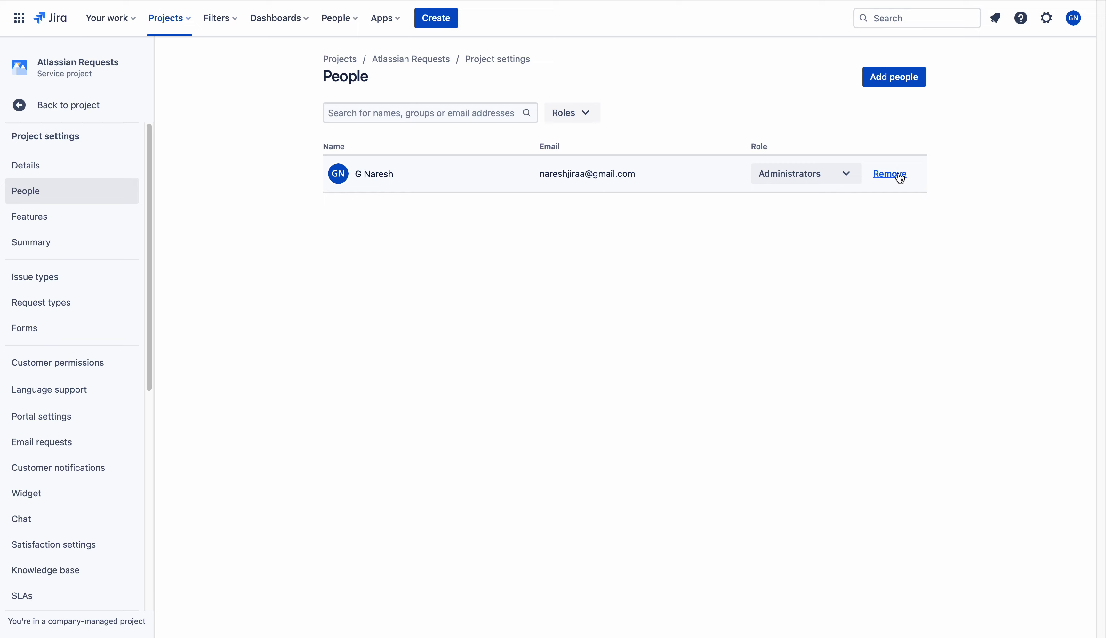
# Remove the newly added administrator from the project
pyautogui.click(899, 180)
pyautogui.click(593, 139)
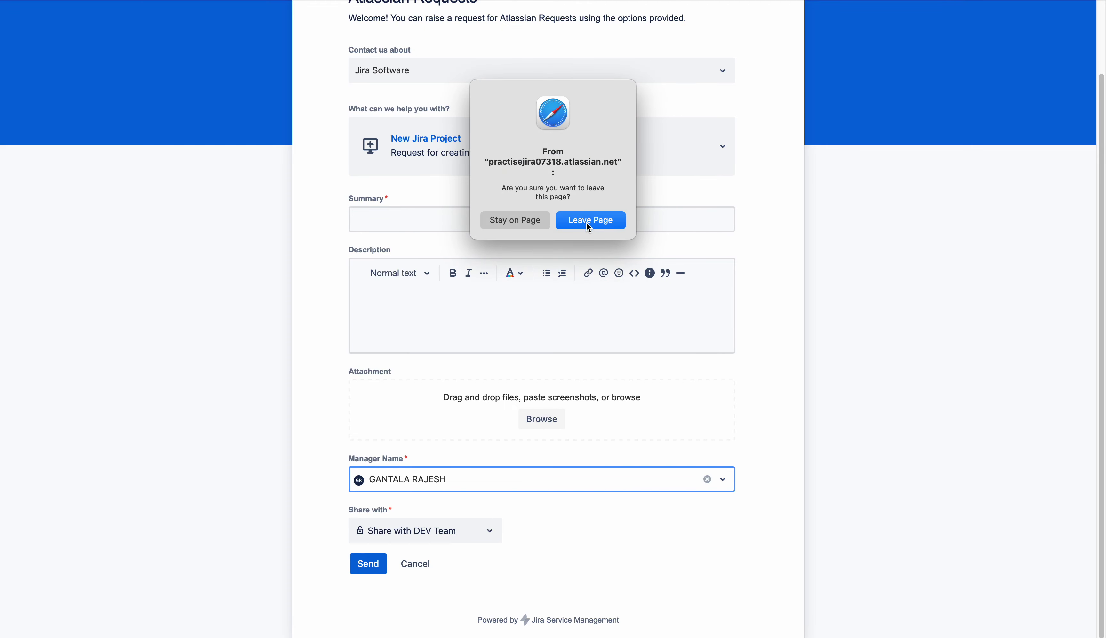
# Leave the page to reload the form and pick the second suggested person as Manager Name again
pyautogui.click(587, 224)
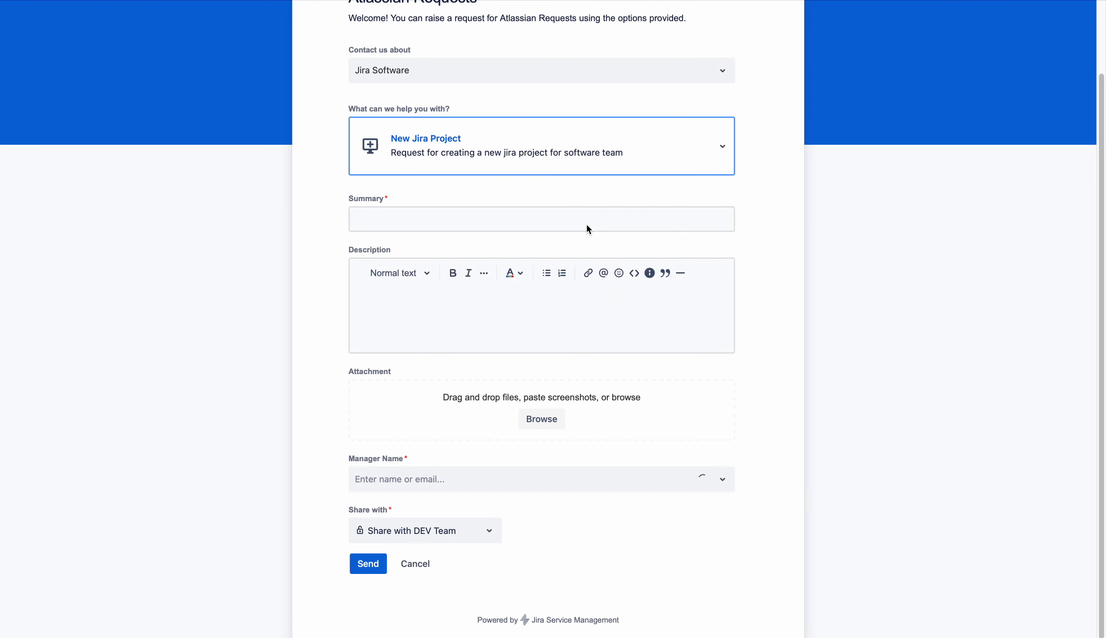
pyautogui.click(460, 479)
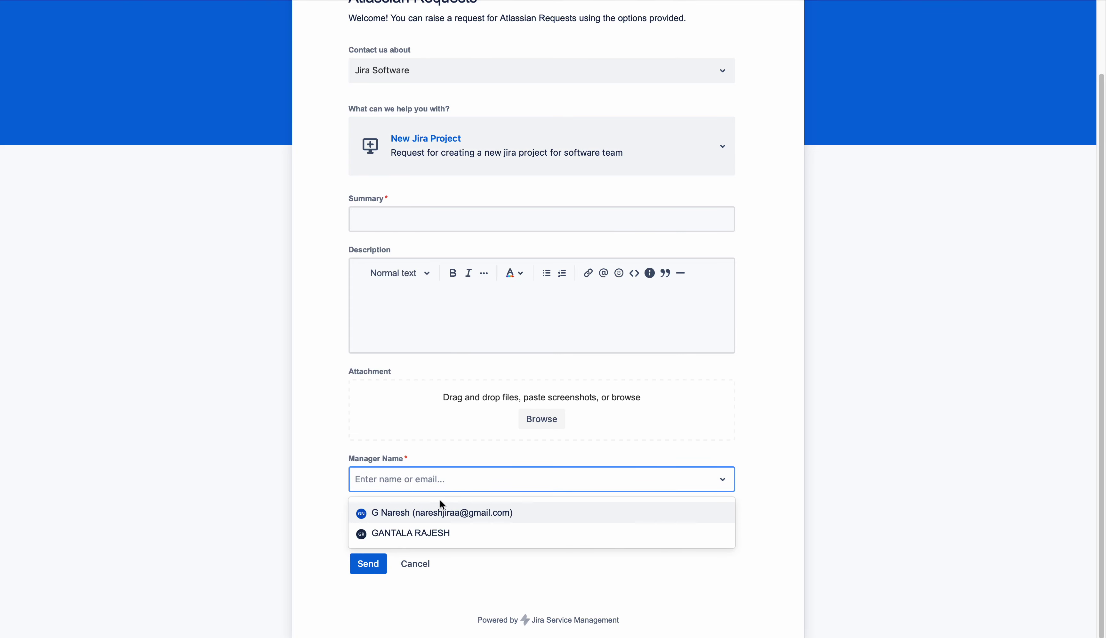
pyautogui.click(423, 532)
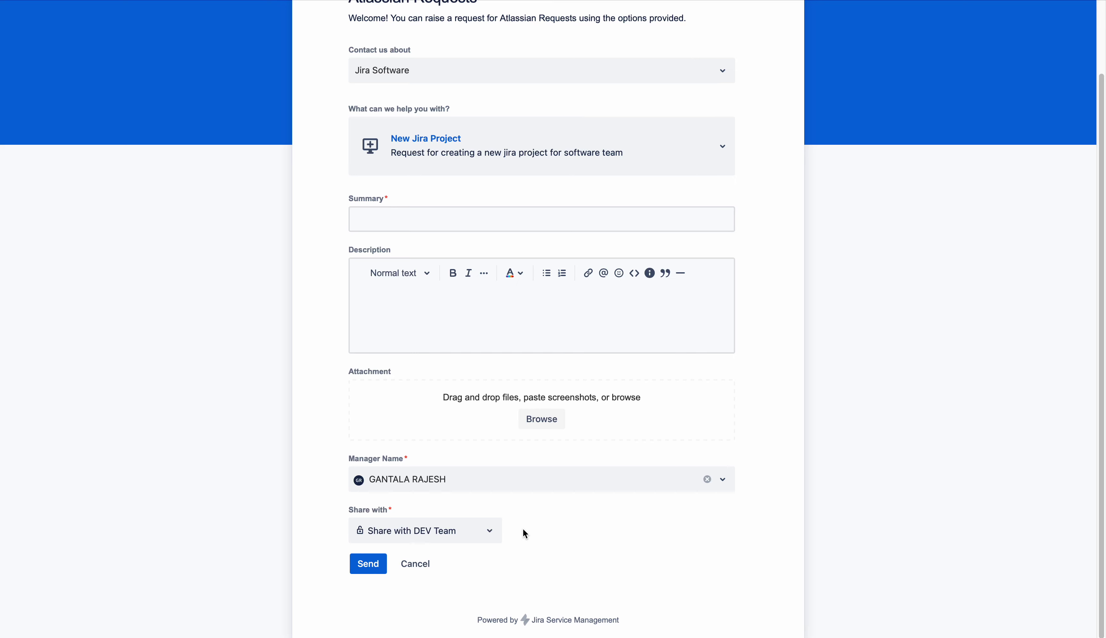
pyautogui.click(465, 478)
pyautogui.click(442, 530)
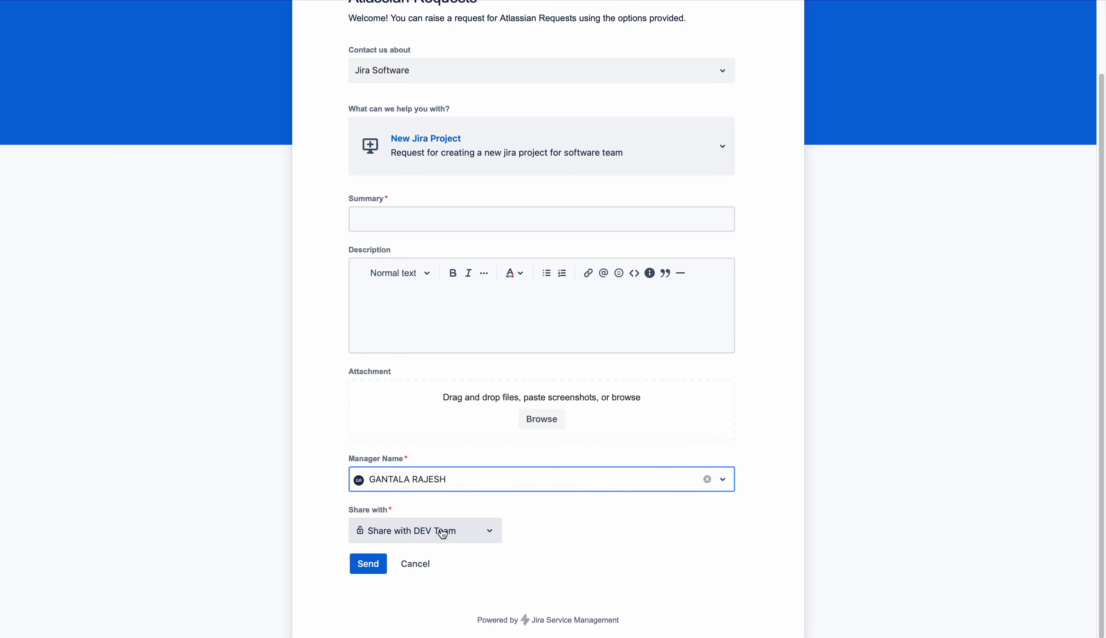
pyautogui.click(443, 536)
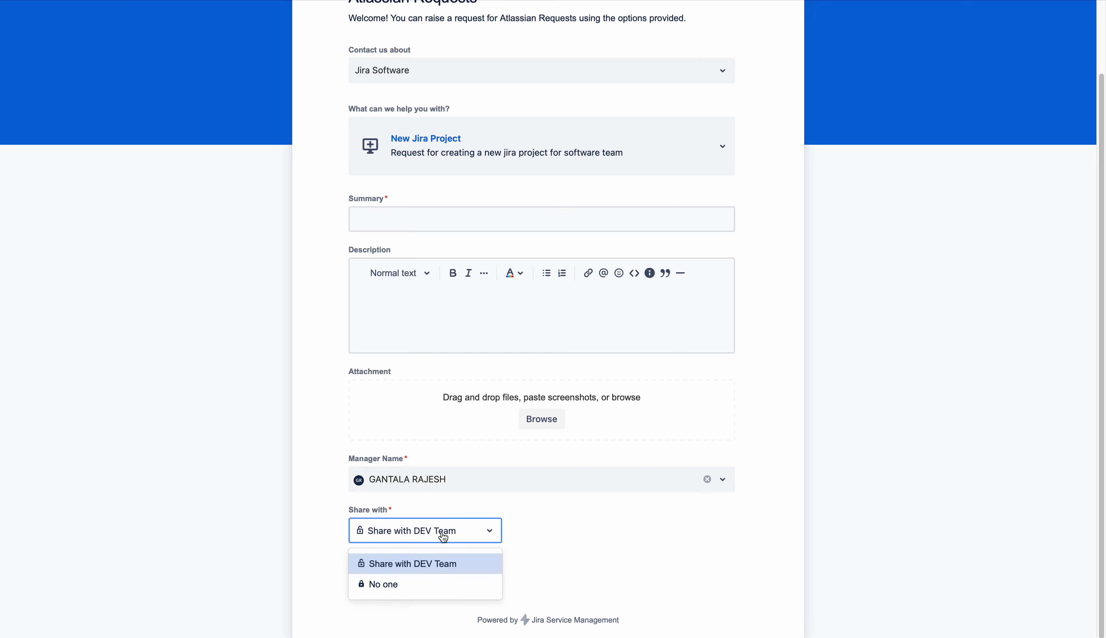
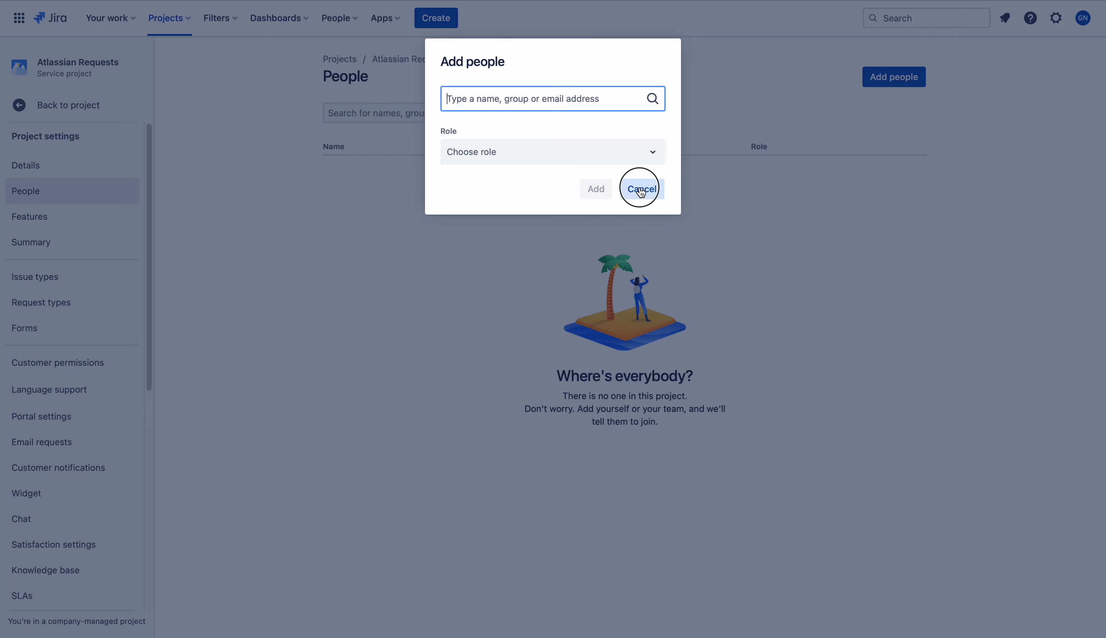
# Discard the open form, then add the searched user to Atlassian Requests as an Administrator
pyautogui.click(75, 365)
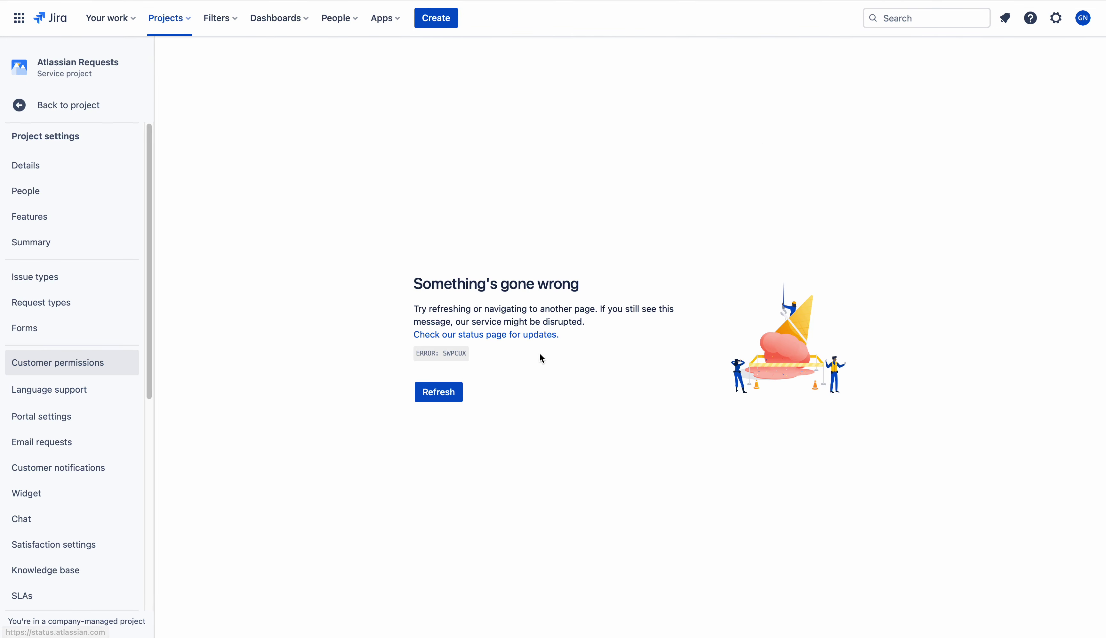
pyautogui.click(94, 196)
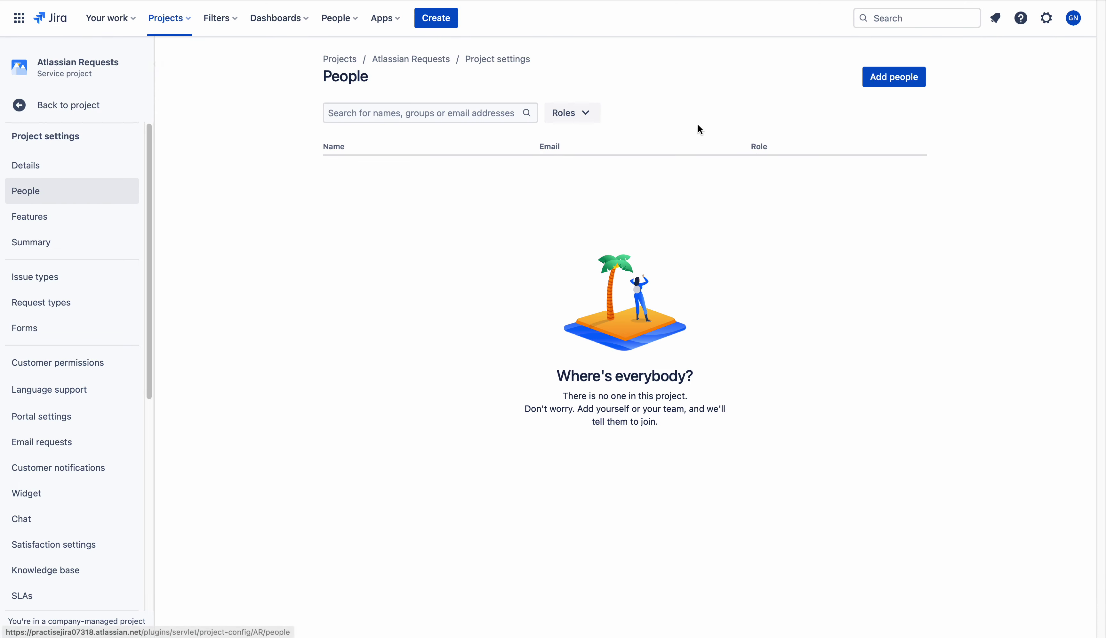
pyautogui.click(900, 77)
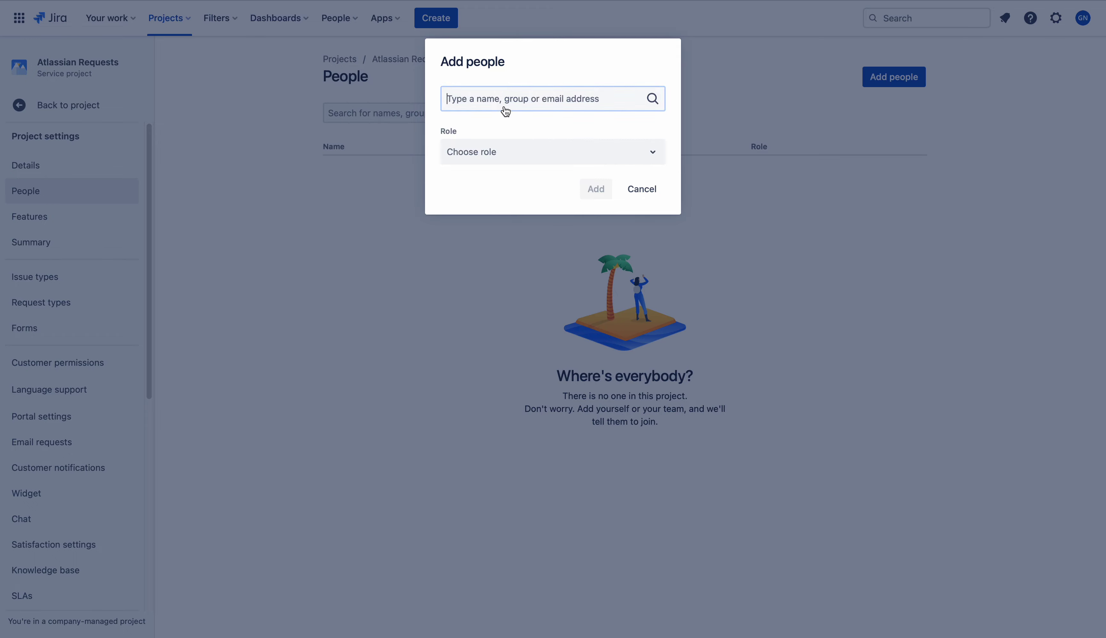
pyautogui.write('G Na')
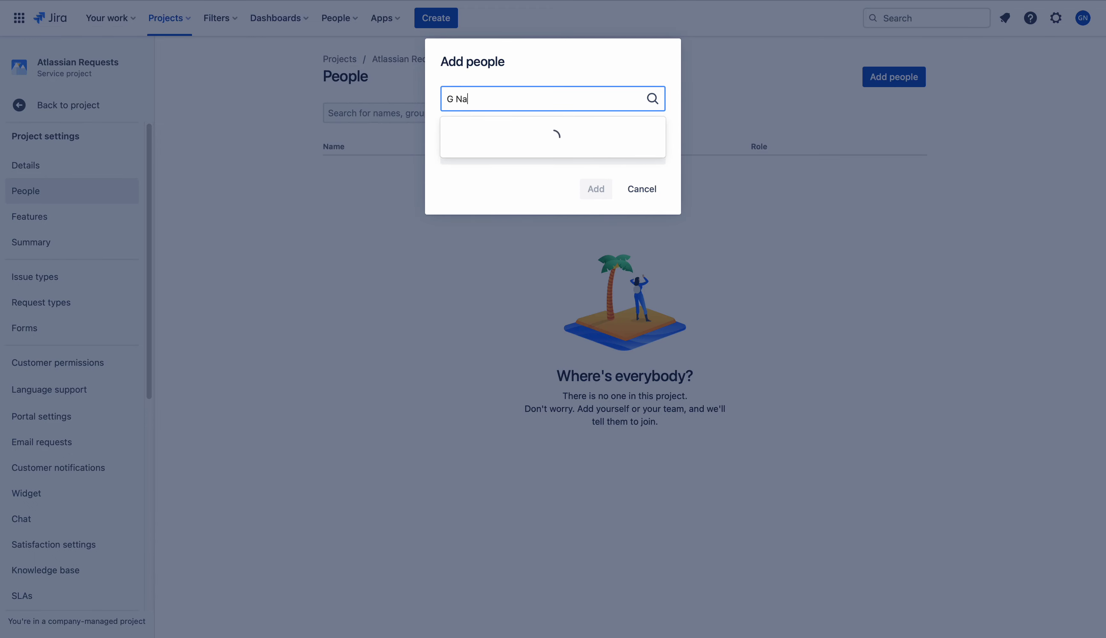
pyautogui.click(494, 132)
pyautogui.click(496, 151)
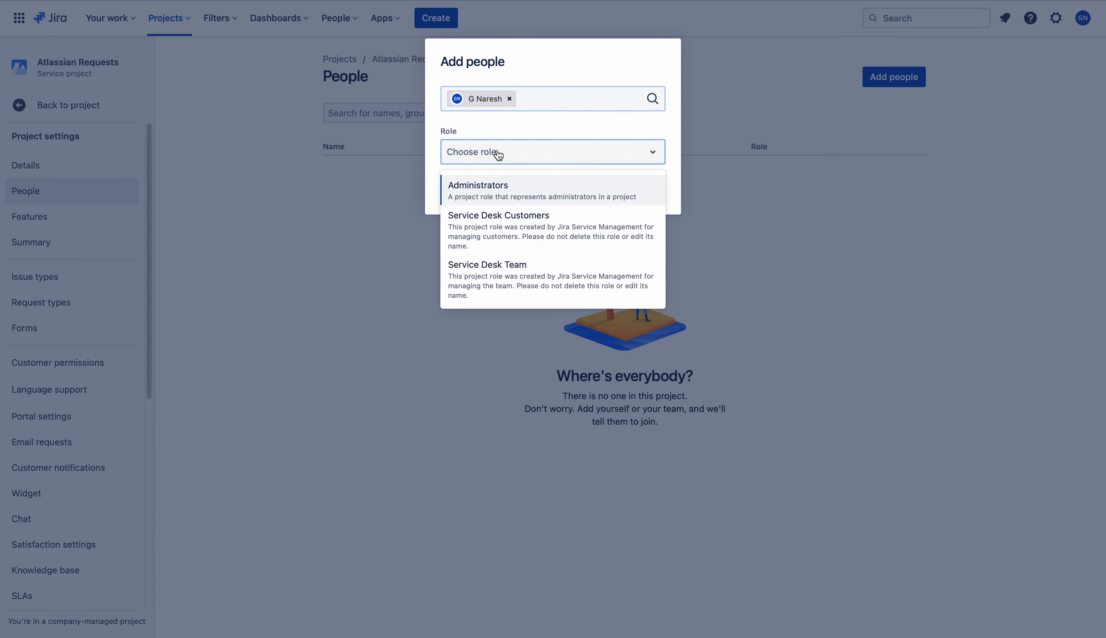
pyautogui.click(502, 188)
pyautogui.click(596, 189)
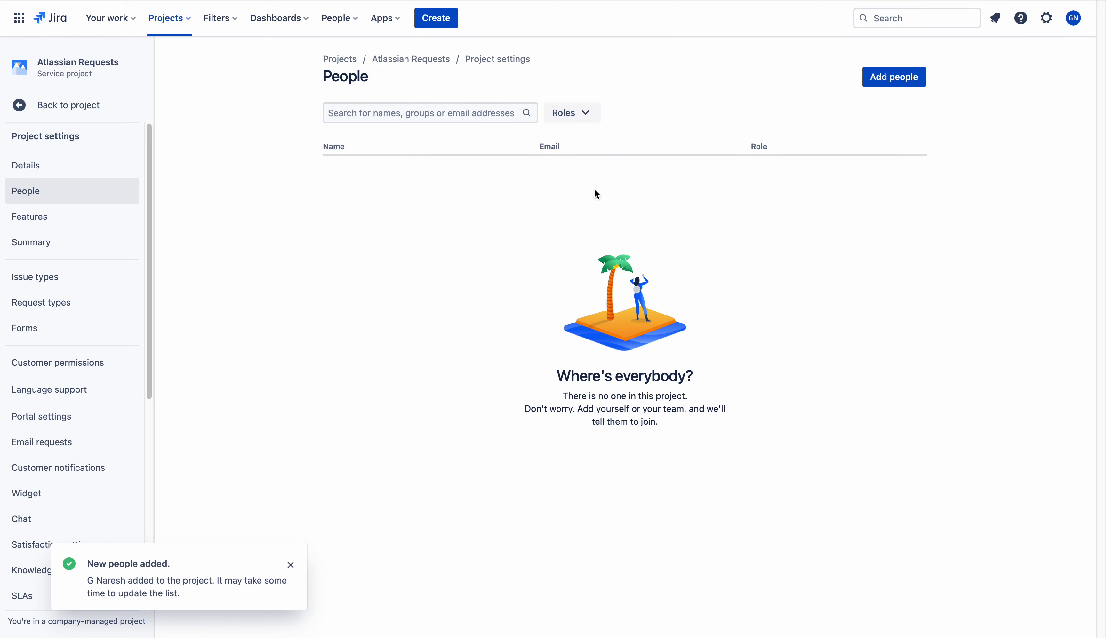
pyautogui.click(76, 372)
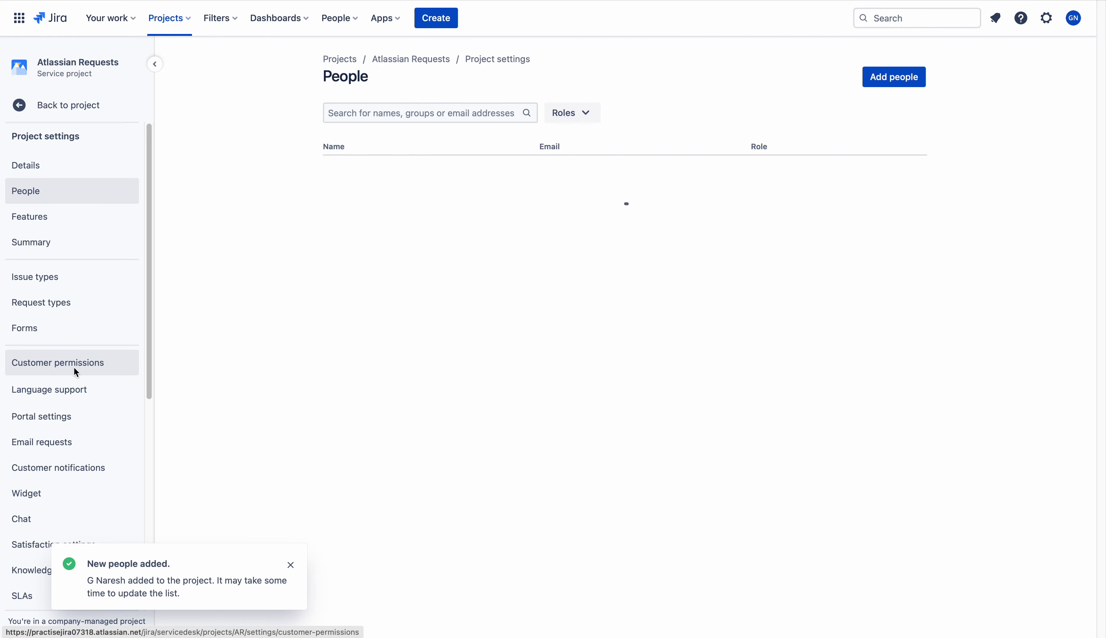
# Open Customer permissions and highlight the wording of the second Customer sharing option
pyautogui.click(73, 367)
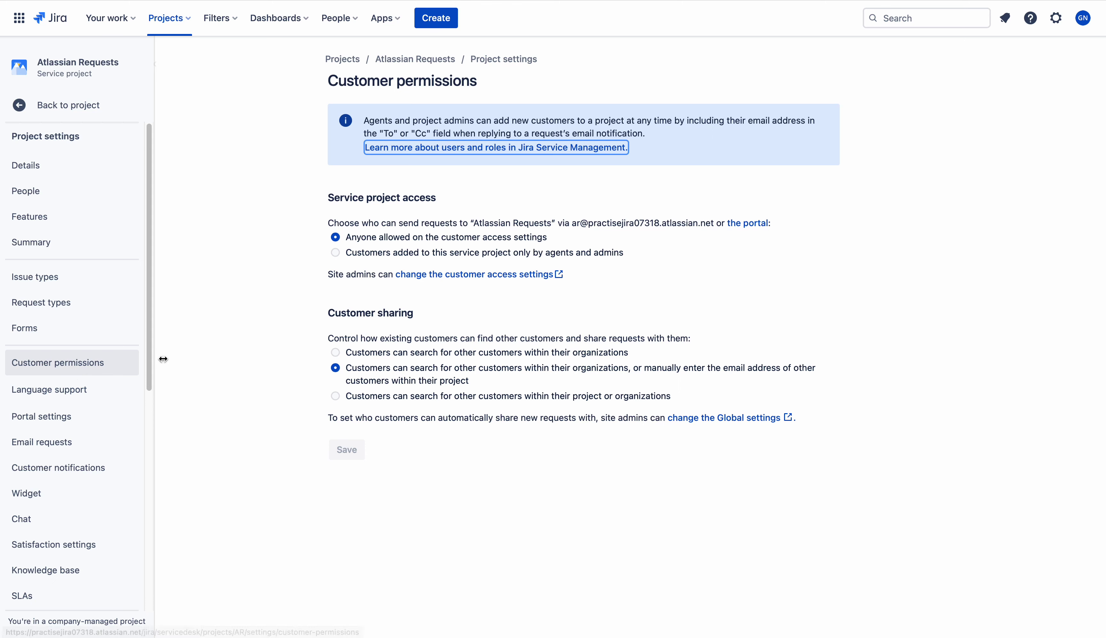
pyautogui.moveTo(629, 367); pyautogui.dragTo(342, 368)
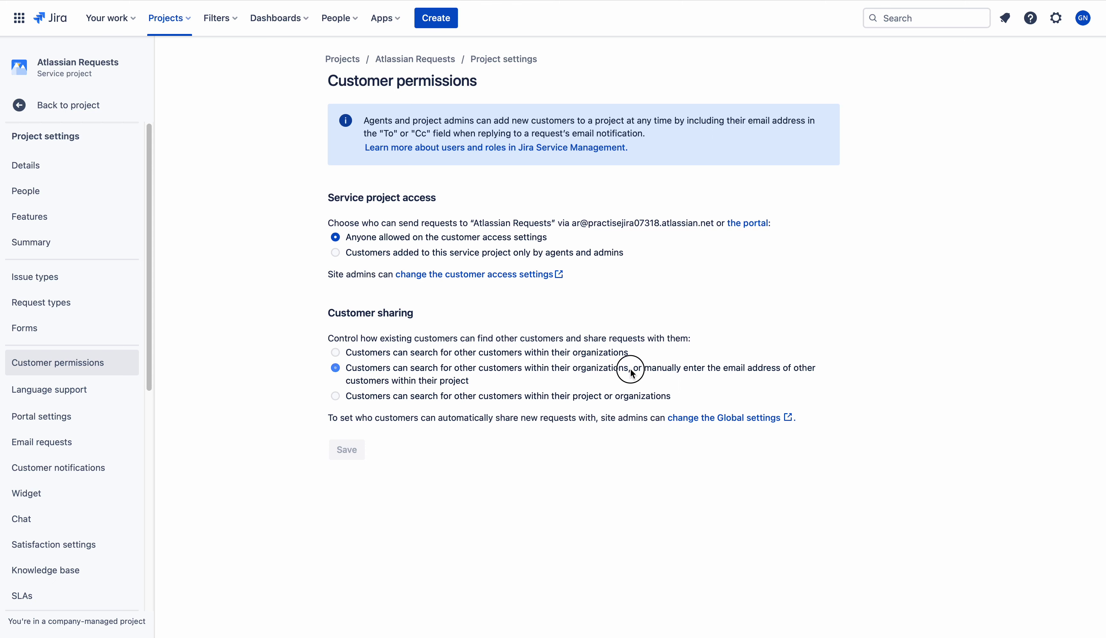
pyautogui.moveTo(630, 368); pyautogui.dragTo(346, 370)
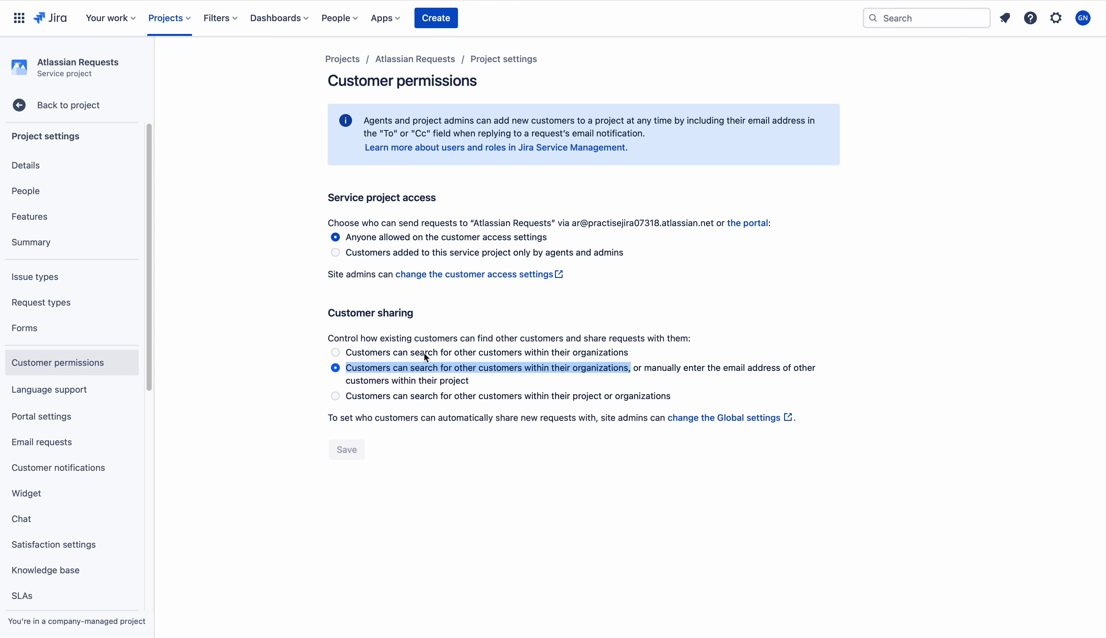
pyautogui.click(669, 381)
pyautogui.moveTo(633, 368); pyautogui.dragTo(828, 381)
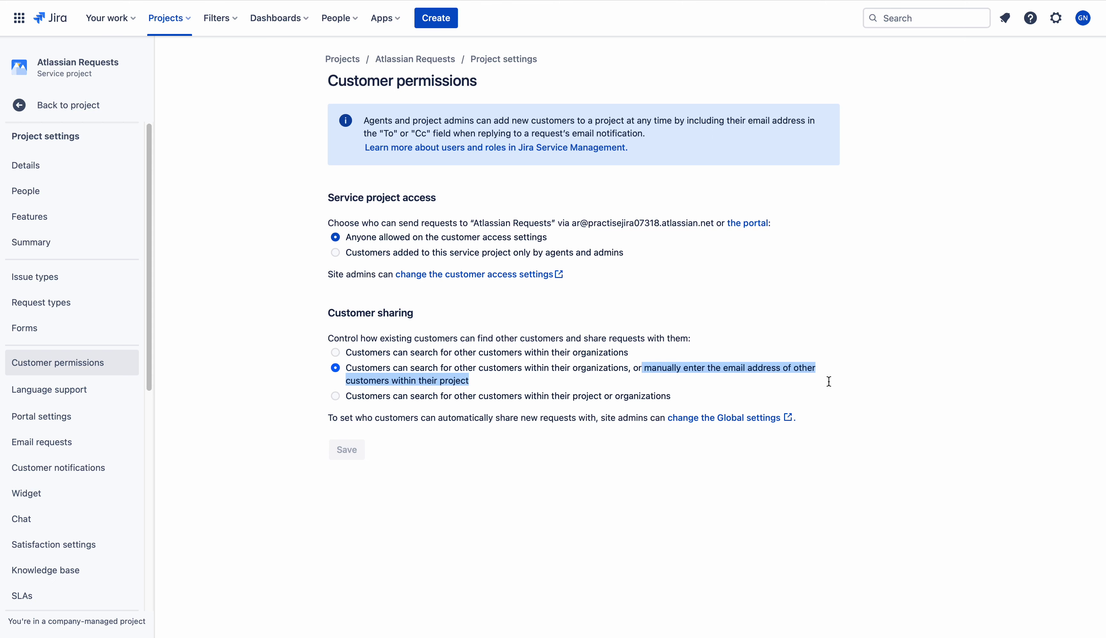
# Try the organizations-only sharing option, revert to the original unsaved, and return to the queue
pyautogui.click(335, 352)
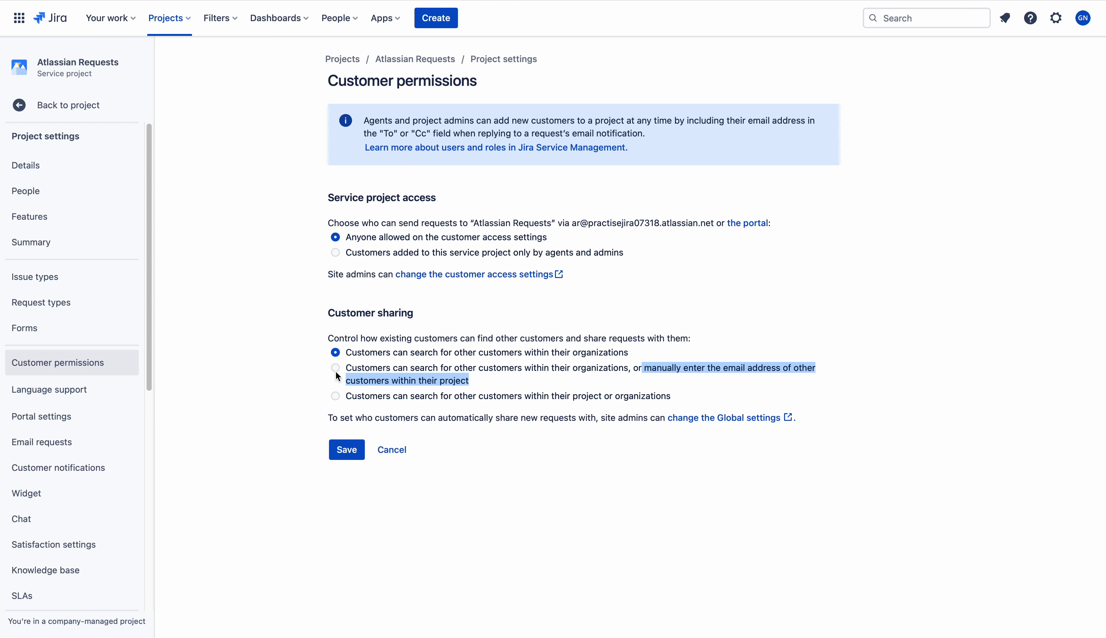
pyautogui.click(336, 368)
pyautogui.click(607, 389)
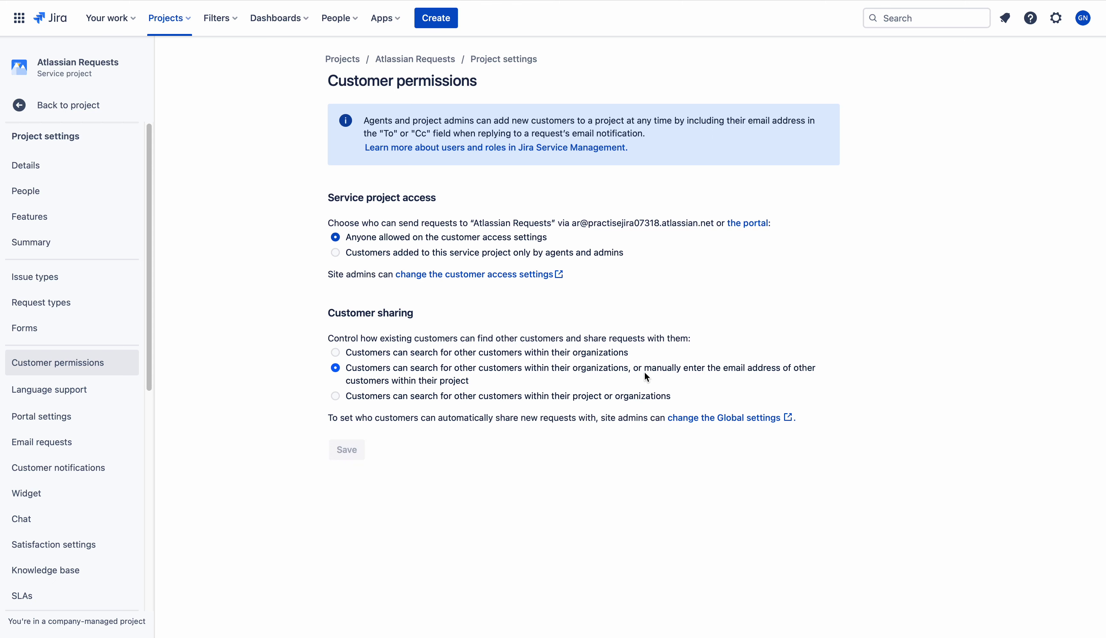
pyautogui.moveTo(645, 371); pyautogui.dragTo(660, 376)
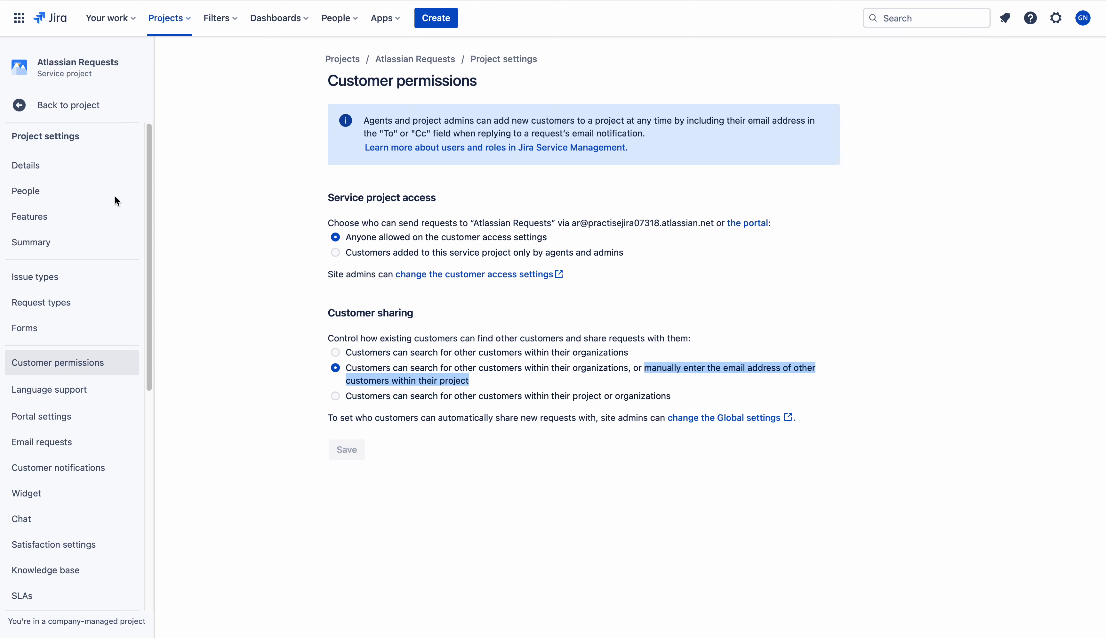
pyautogui.click(66, 105)
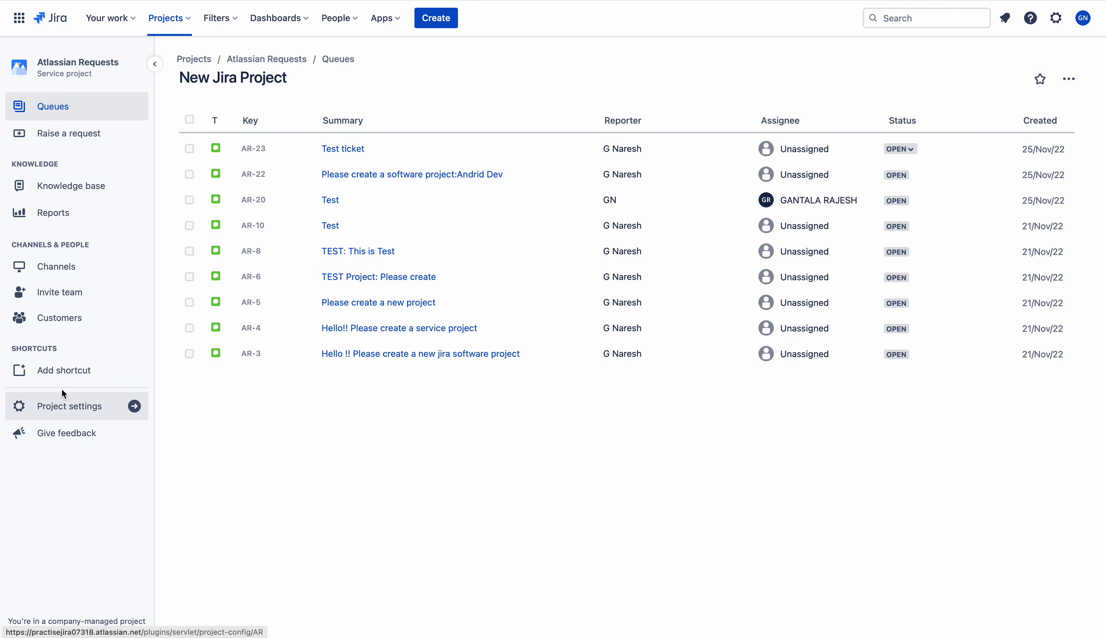
# Delete the DEV Team organization from the Atlassian Requests Customers list and confirm
pyautogui.click(69, 408)
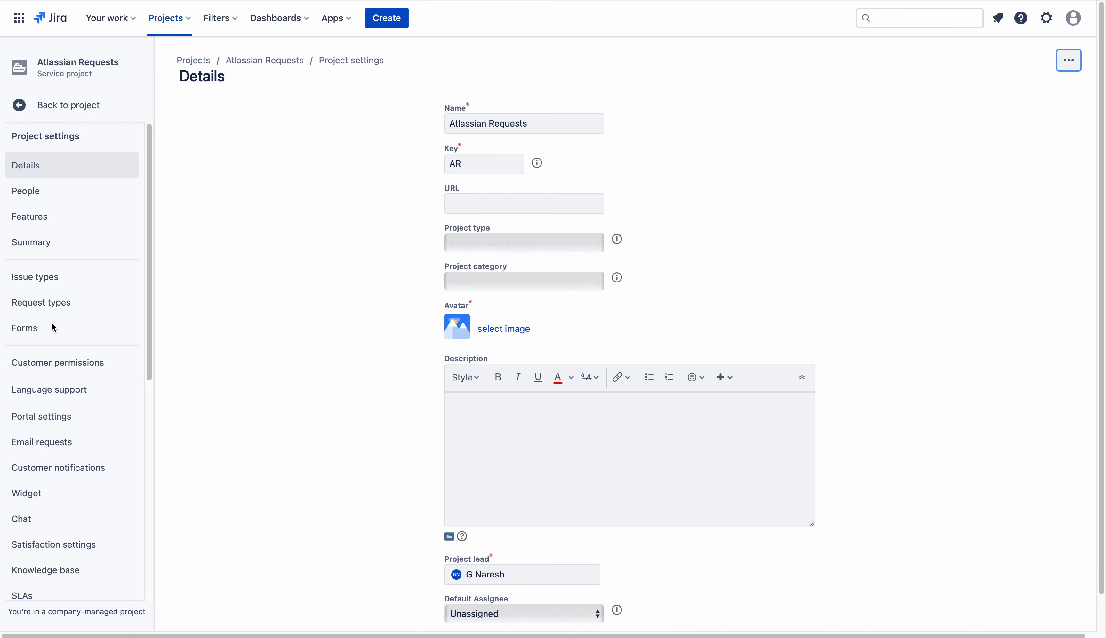
pyautogui.click(20, 105)
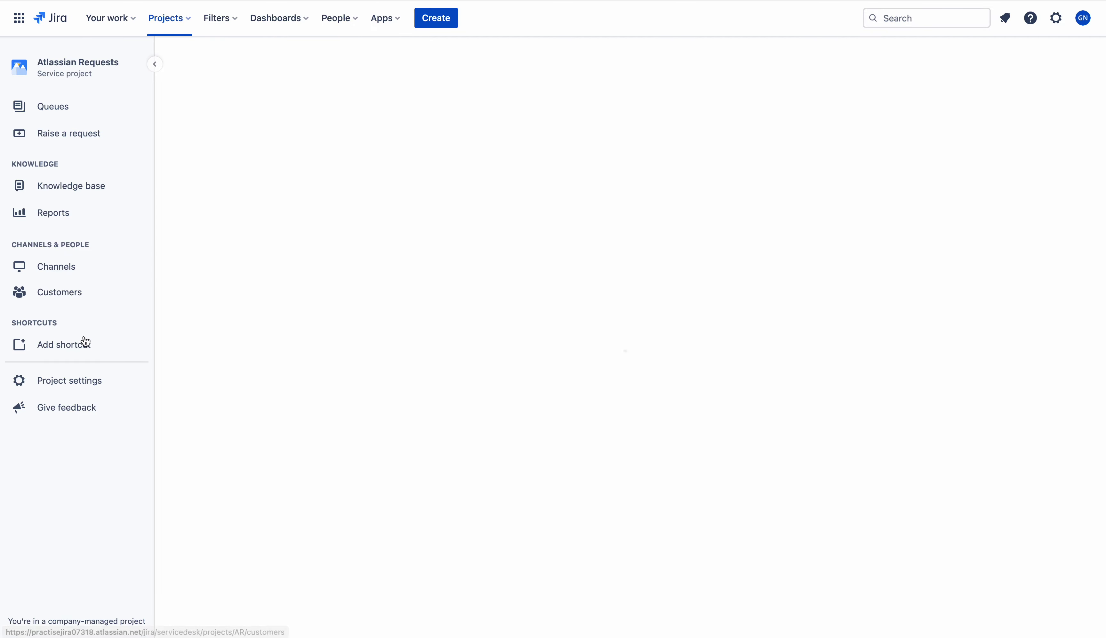
pyautogui.click(60, 319)
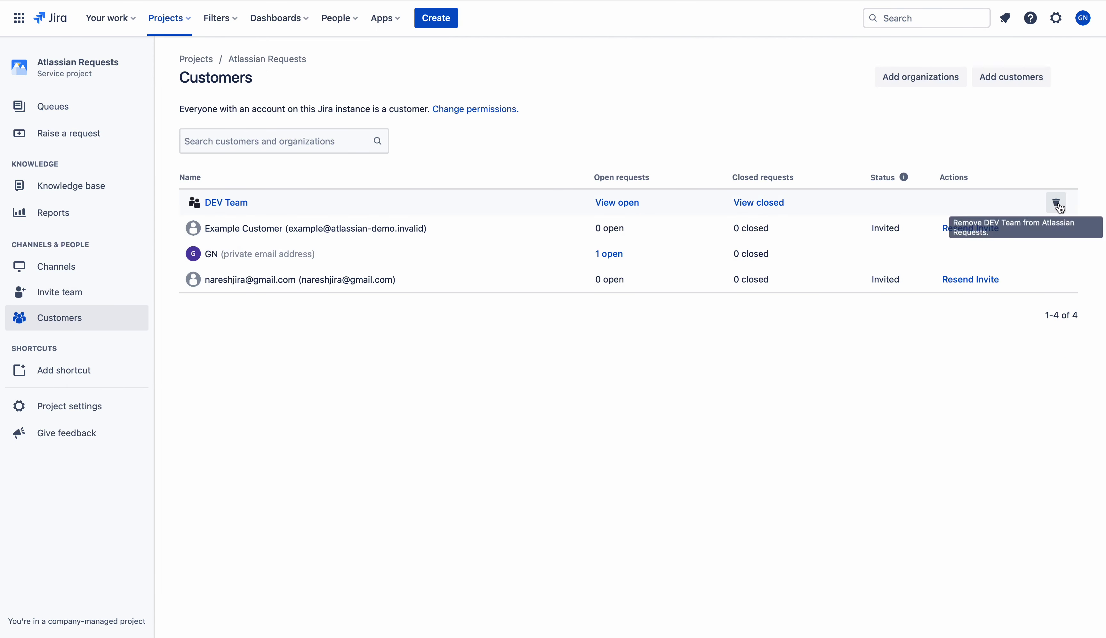
pyautogui.click(1056, 203)
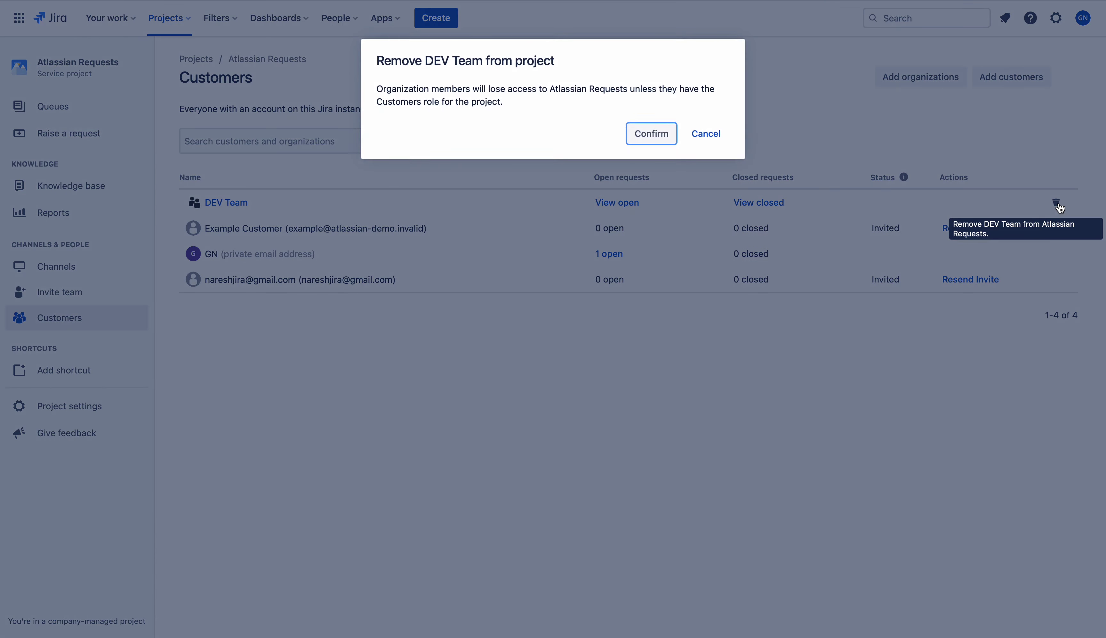
pyautogui.click(645, 142)
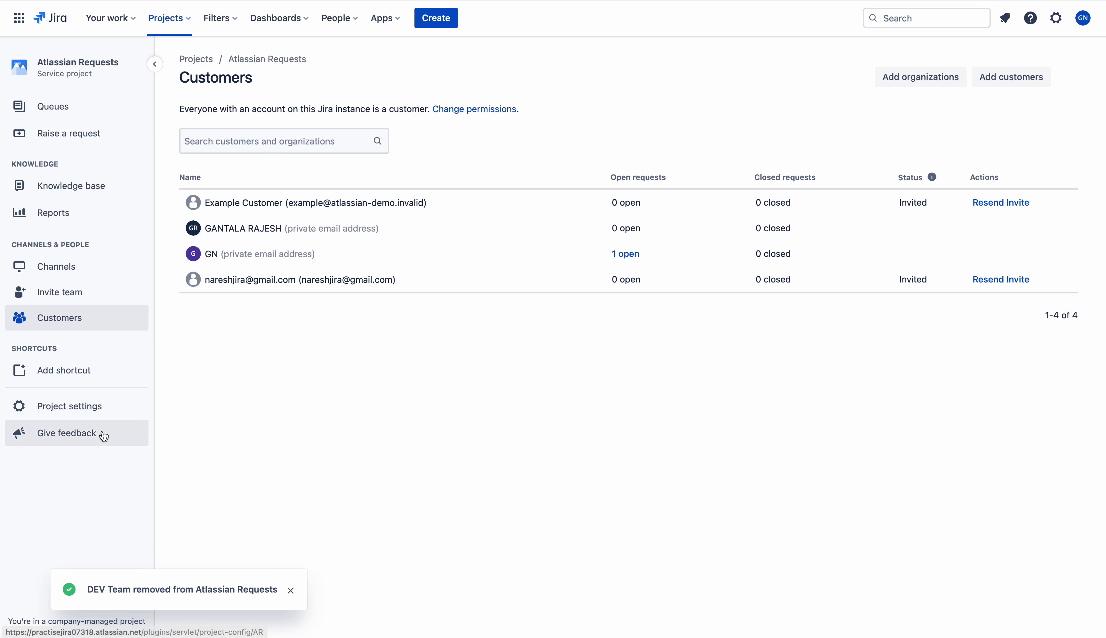
# Review the second Customer sharing option's wording in the project's Customer permissions
pyautogui.click(97, 412)
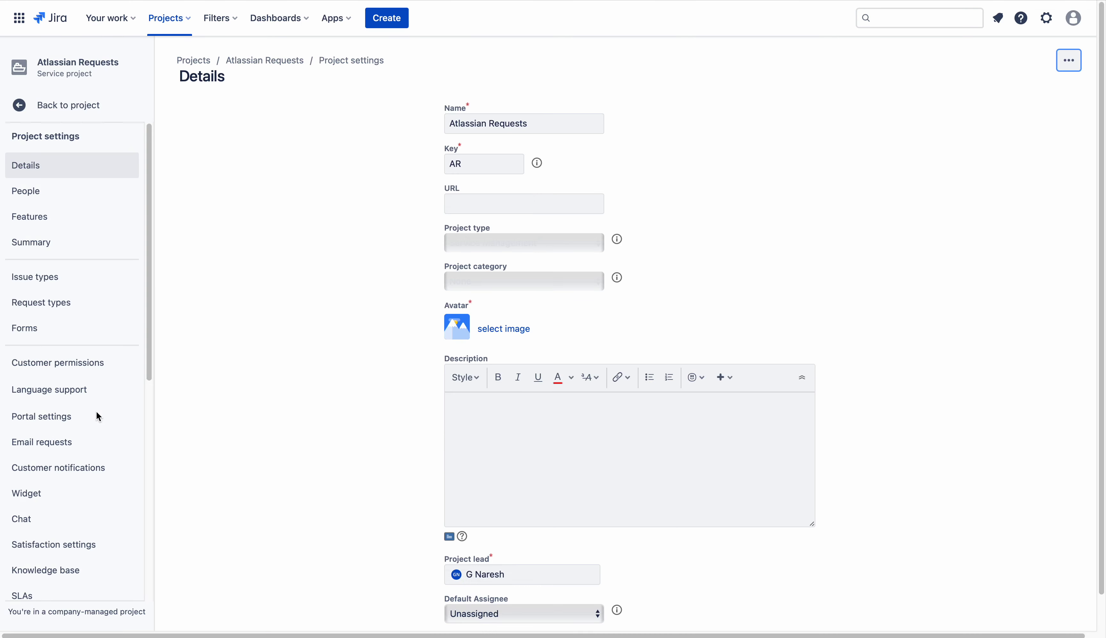
pyautogui.click(68, 371)
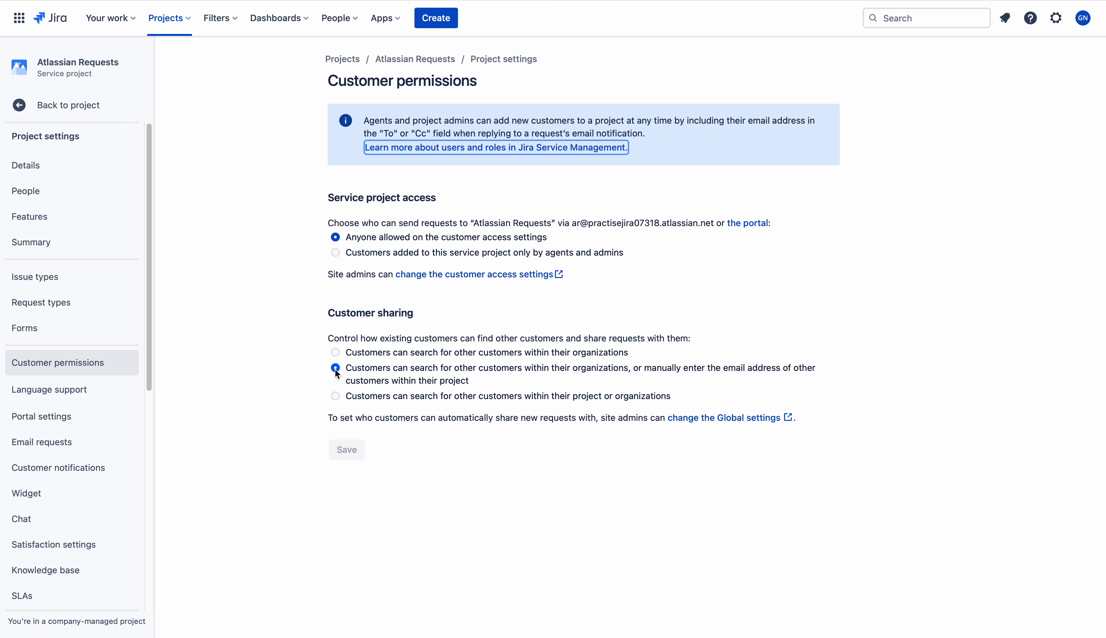
pyautogui.moveTo(631, 368); pyautogui.dragTo(345, 368)
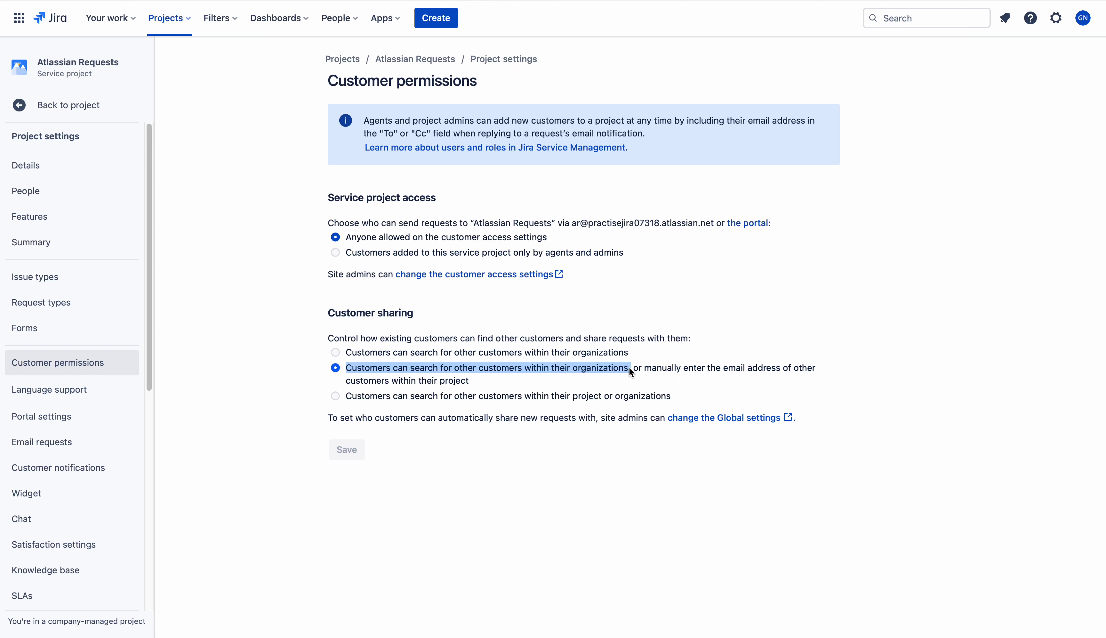
pyautogui.moveTo(629, 367); pyautogui.dragTo(634, 359)
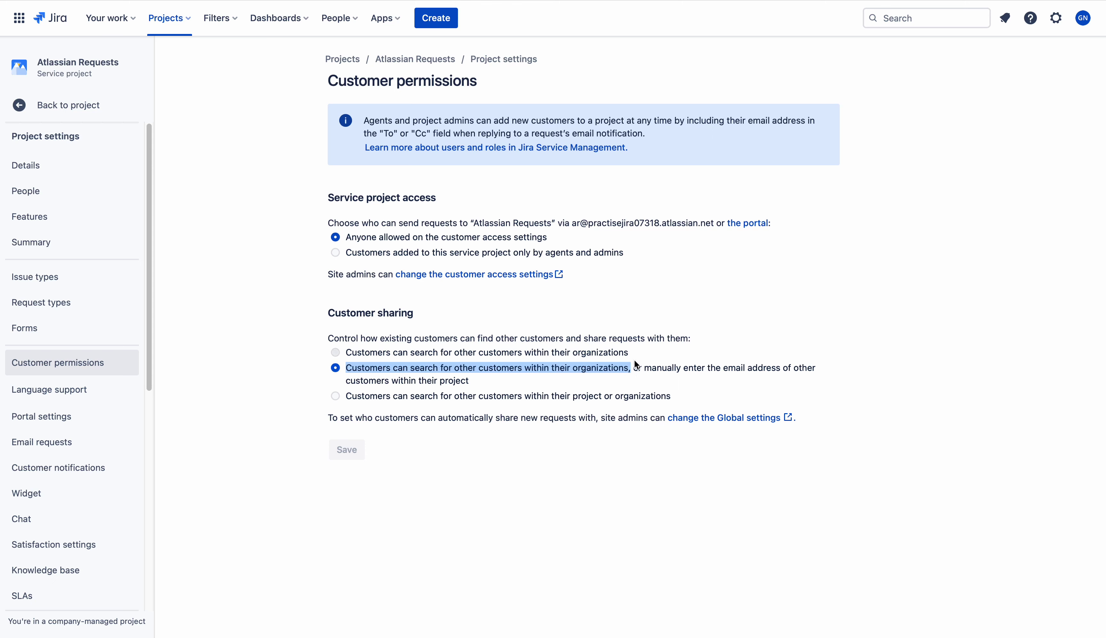
pyautogui.click(657, 383)
pyautogui.moveTo(645, 368); pyautogui.dragTo(676, 384)
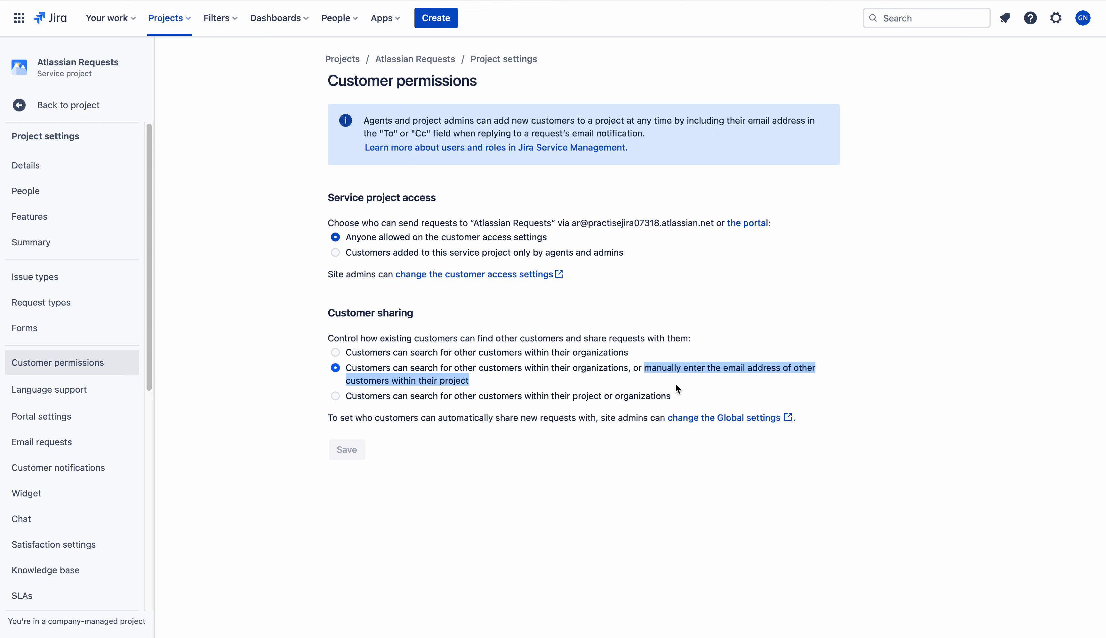
# Remove the sole Administrators member from the project's People list and confirm
pyautogui.click(47, 194)
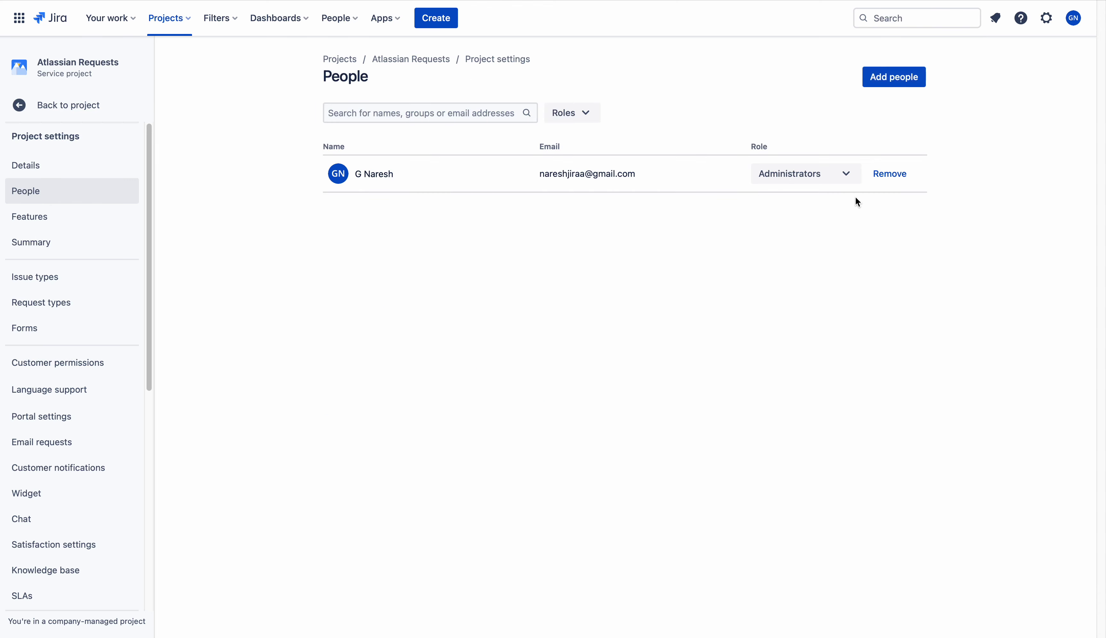
pyautogui.click(896, 178)
pyautogui.click(591, 135)
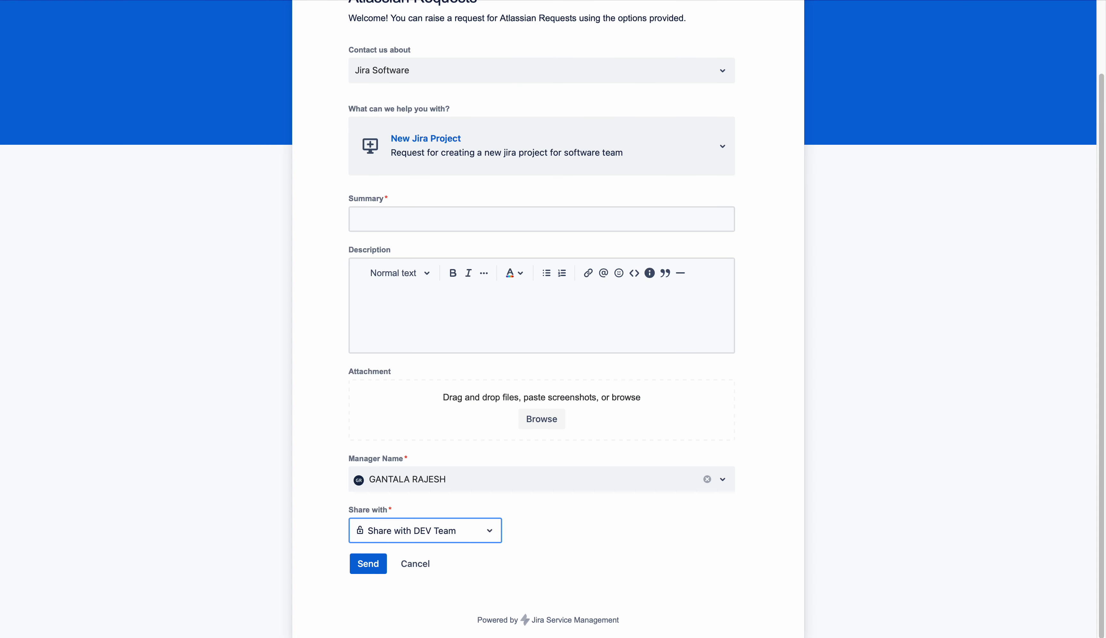
# Reload the New Jira Project form, leaving the page to discard the manager and DEV Team sharing
pyautogui.click(613, 225)
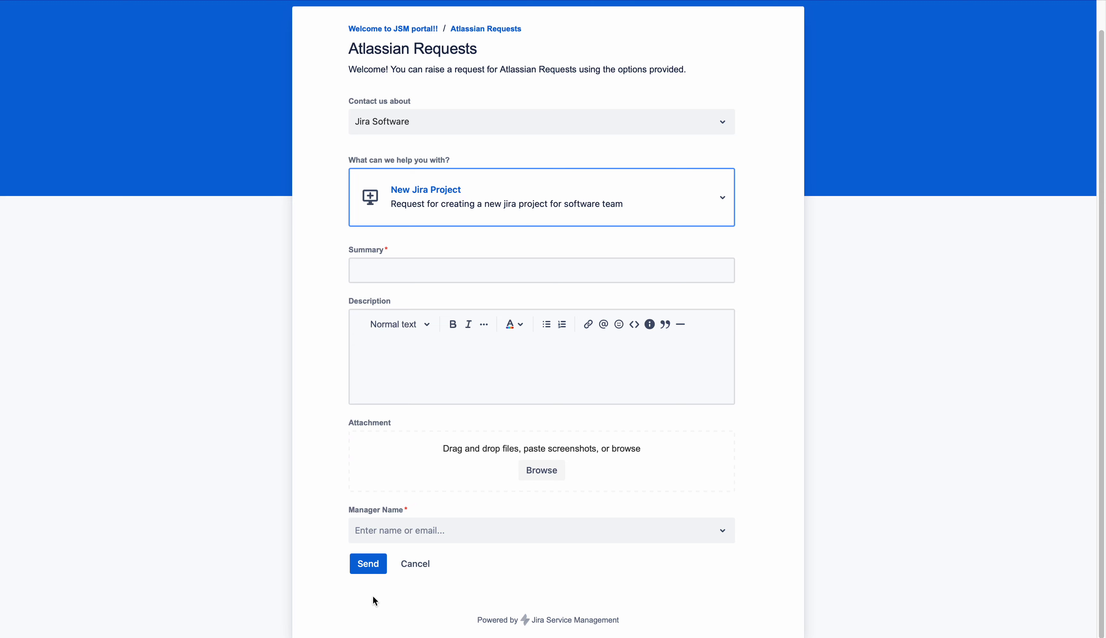
# Enter description 'Please create a new project / project name: IOS A' and summary 'New Project'
pyautogui.click(436, 534)
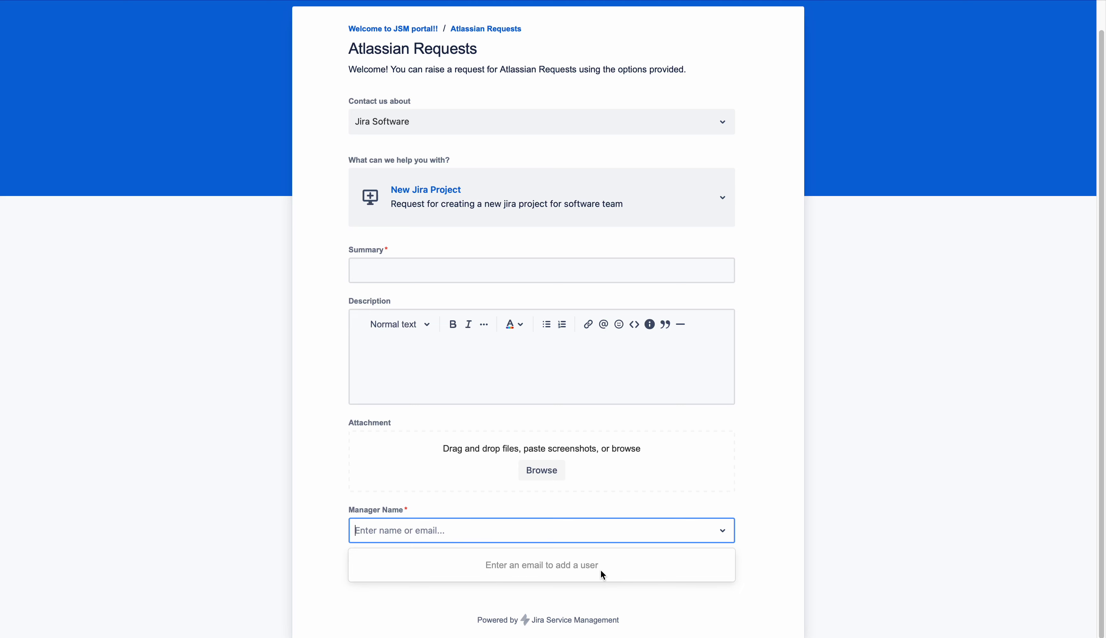
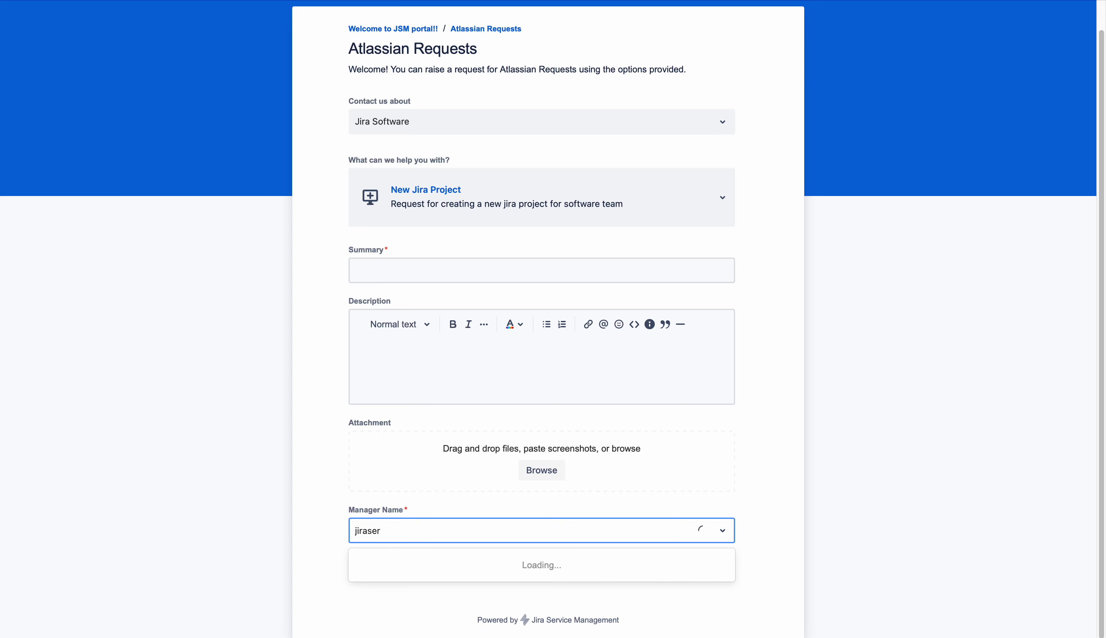
pyautogui.click(531, 382)
pyautogui.write('Please create a new project')
pyautogui.press('Return')
pyautogui.write('project name: IOS A')
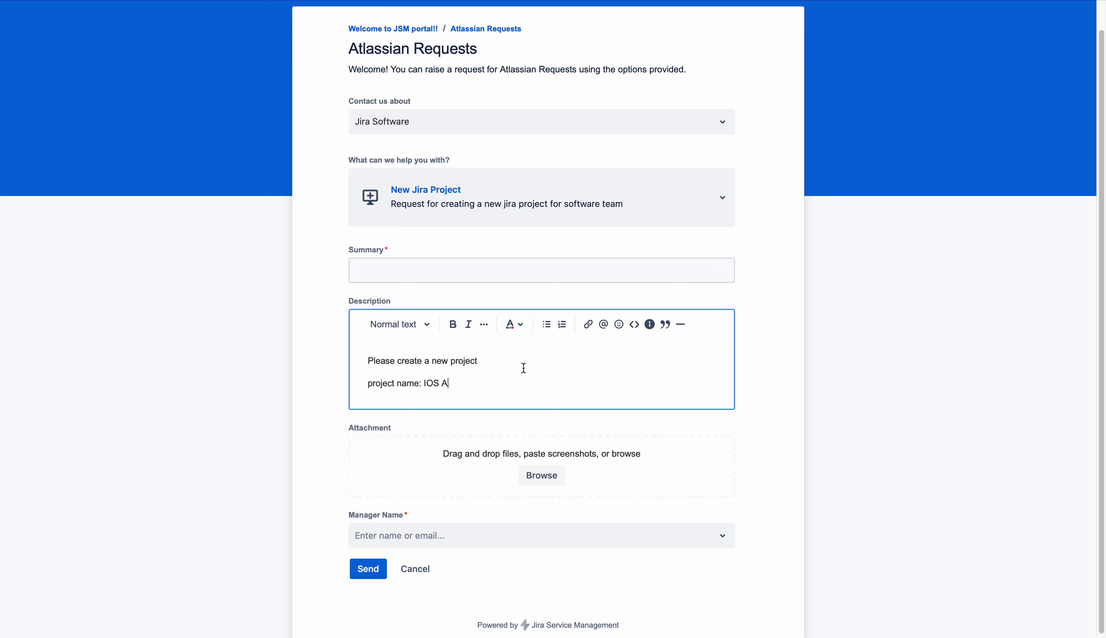
pyautogui.click(490, 272)
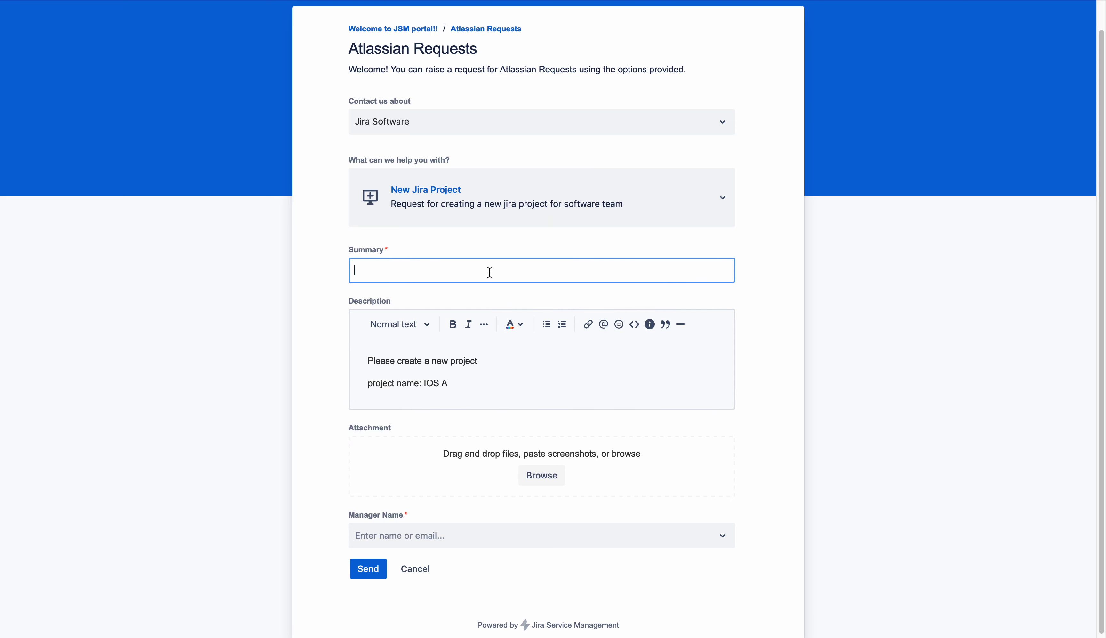
pyautogui.write('New Project')
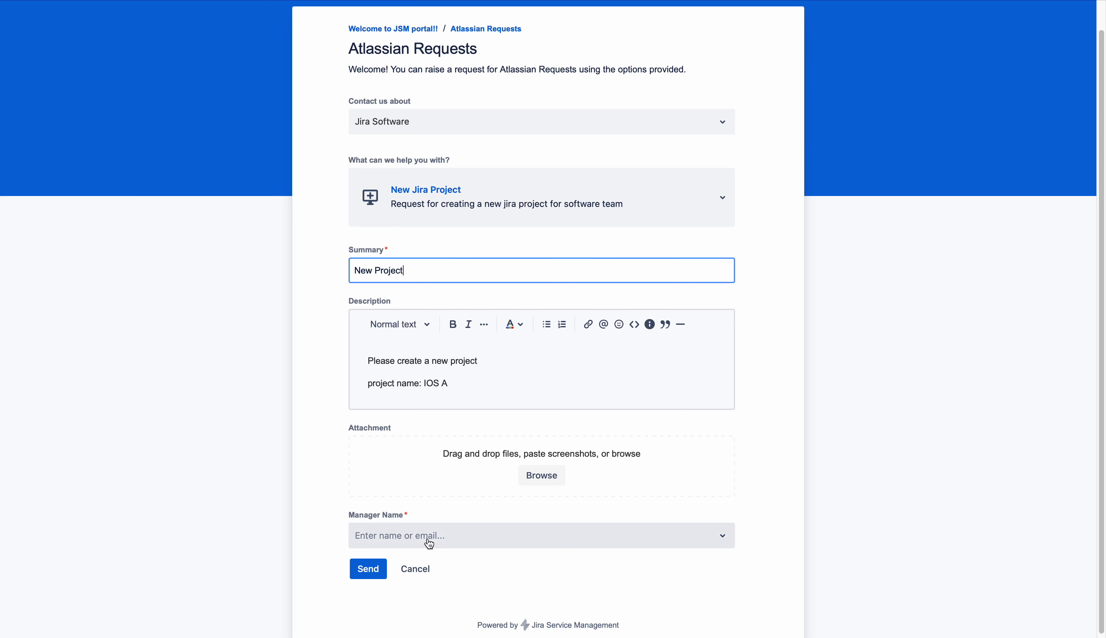
# Add the manager's email address in Manager Name and send the request
pyautogui.click(430, 544)
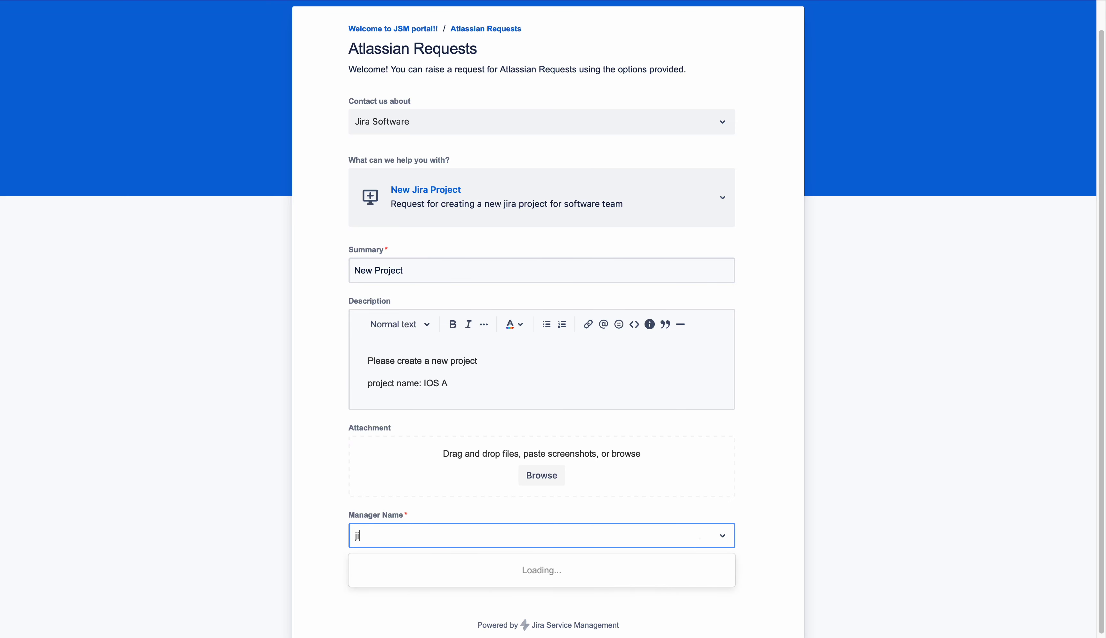
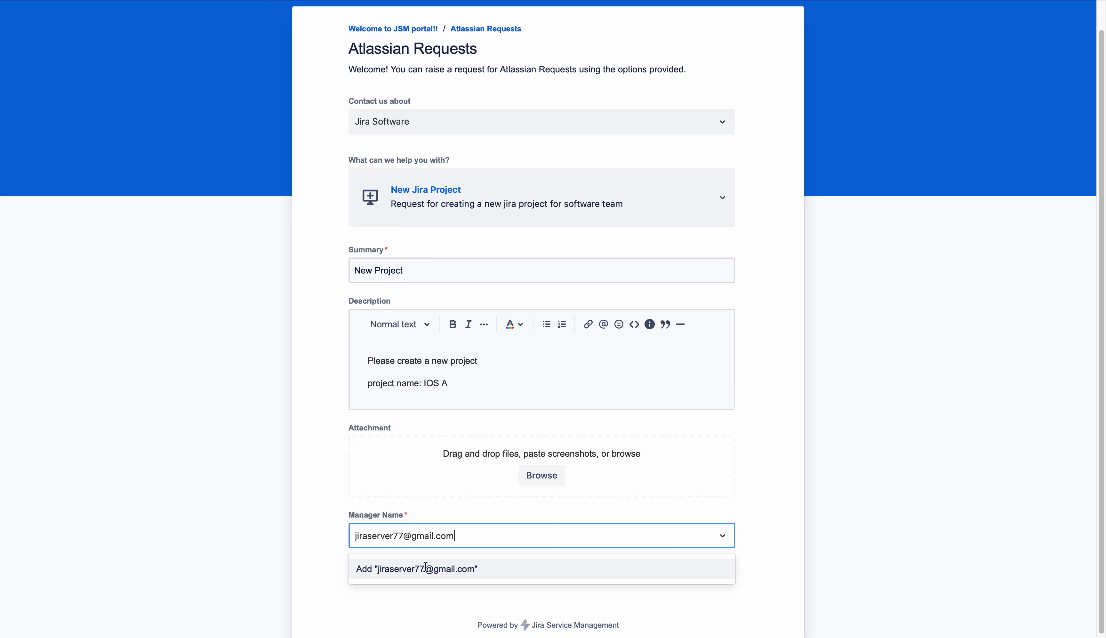
pyautogui.click(436, 568)
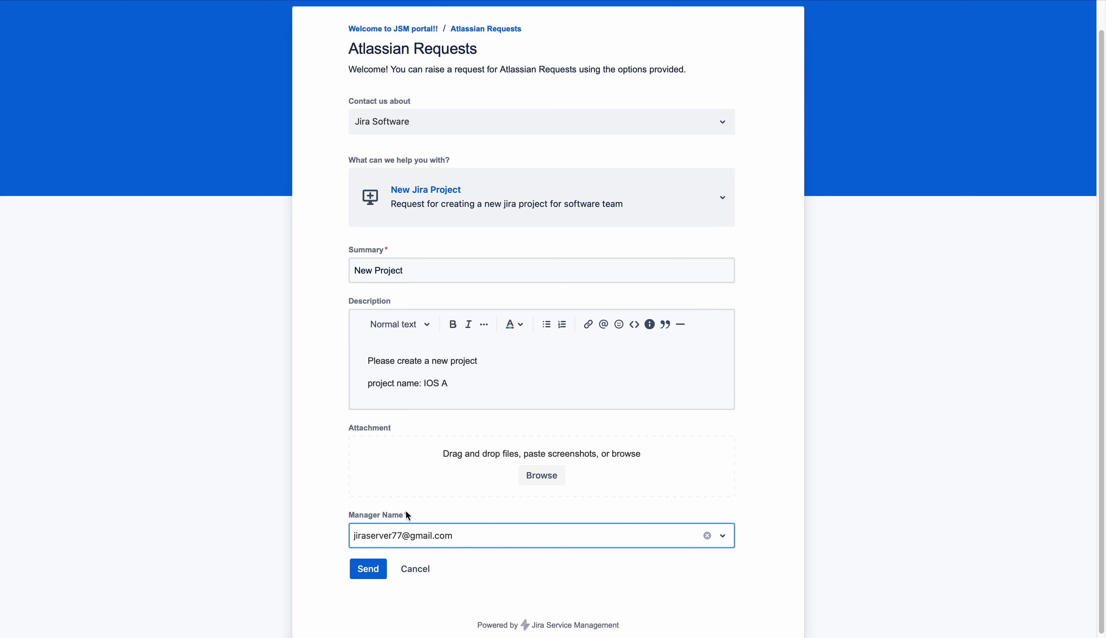
pyautogui.click(371, 571)
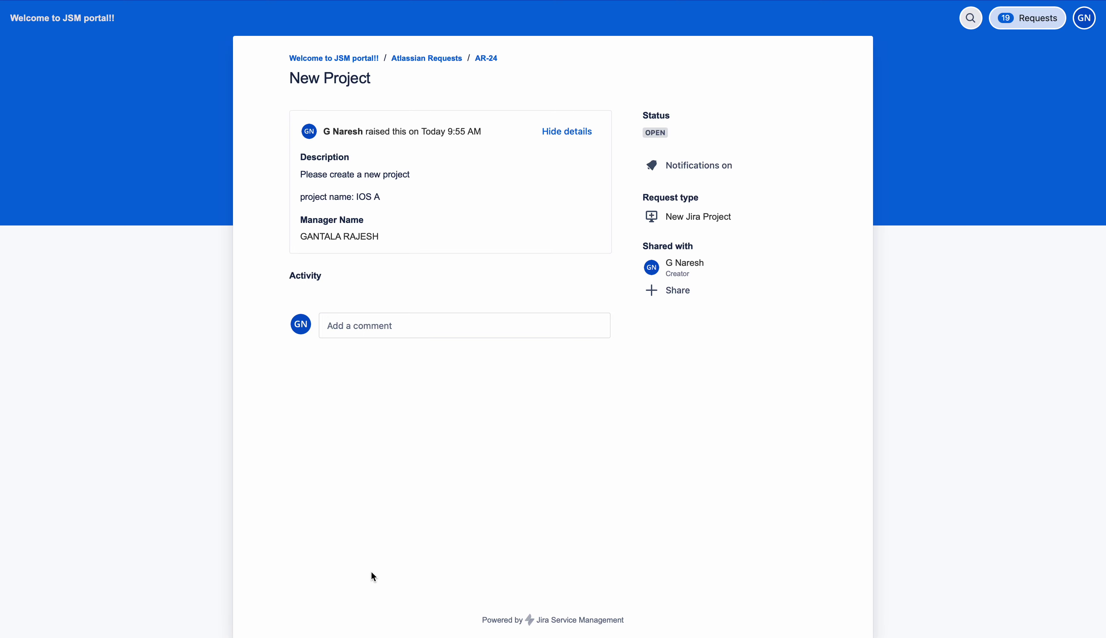
# Highlight the Manager Name value recorded on request AR-24
pyautogui.moveTo(381, 237); pyautogui.dragTo(300, 236)
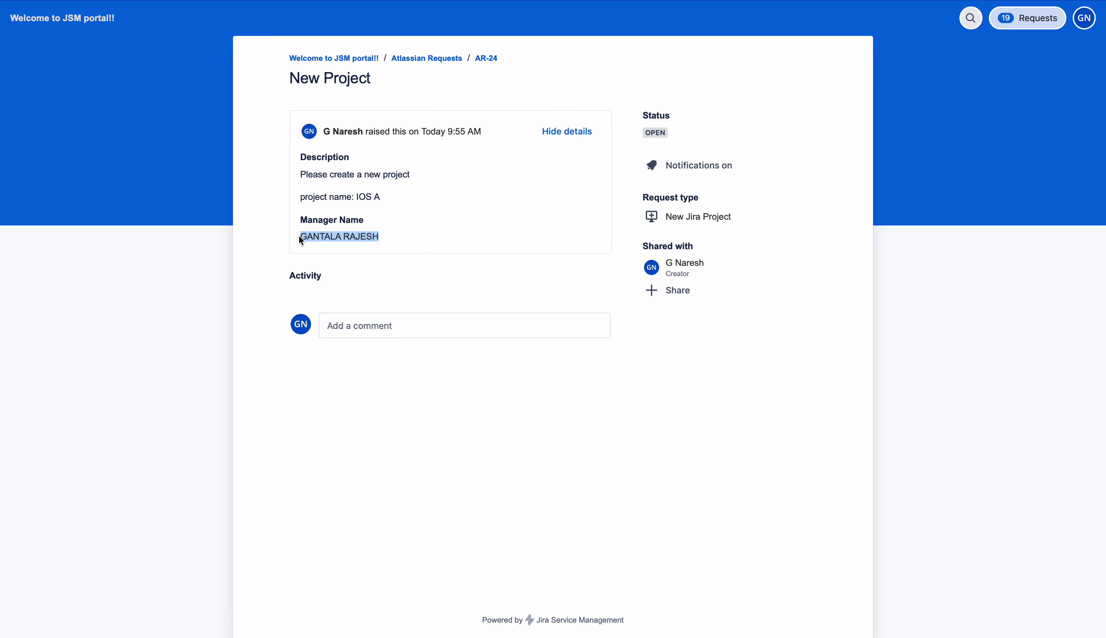
pyautogui.click(210, 1)
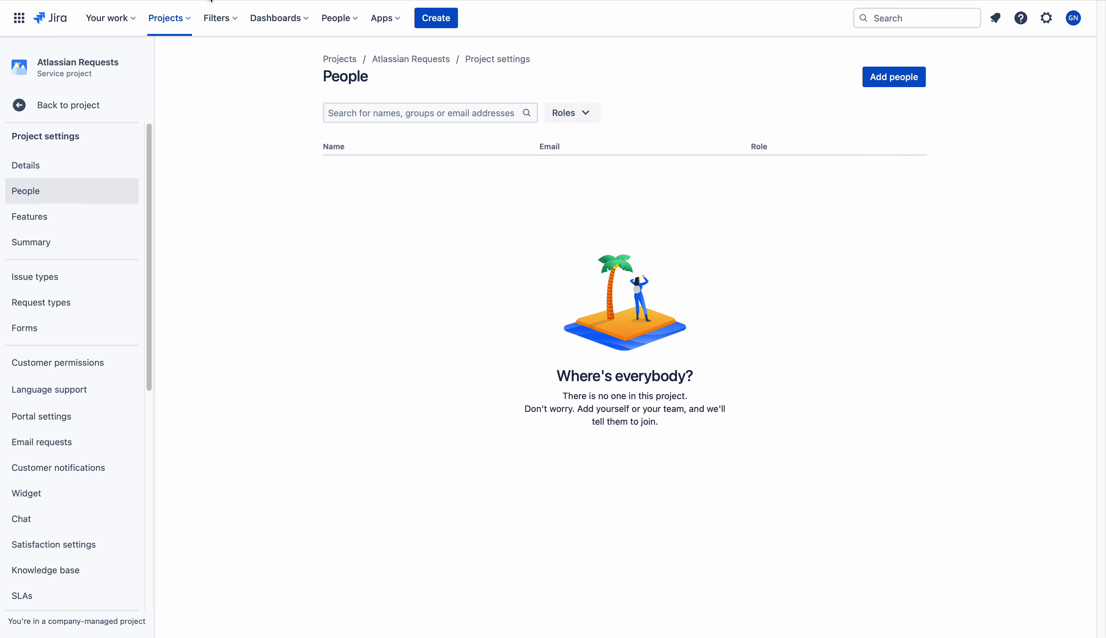
# Add the searched user to the project's People with the Administrators role
pyautogui.click(904, 77)
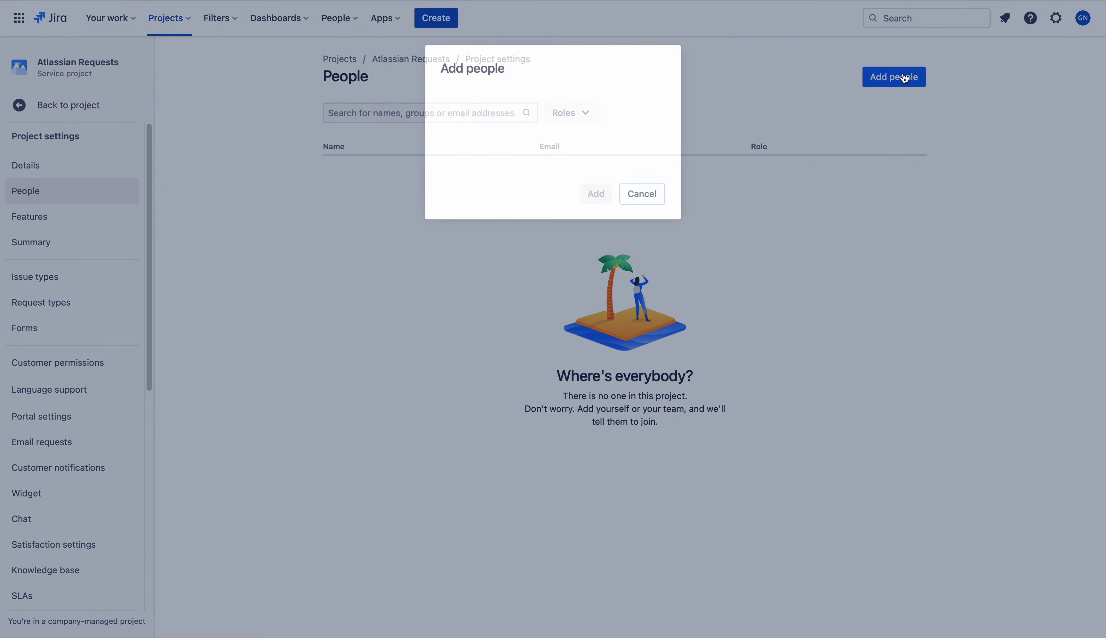
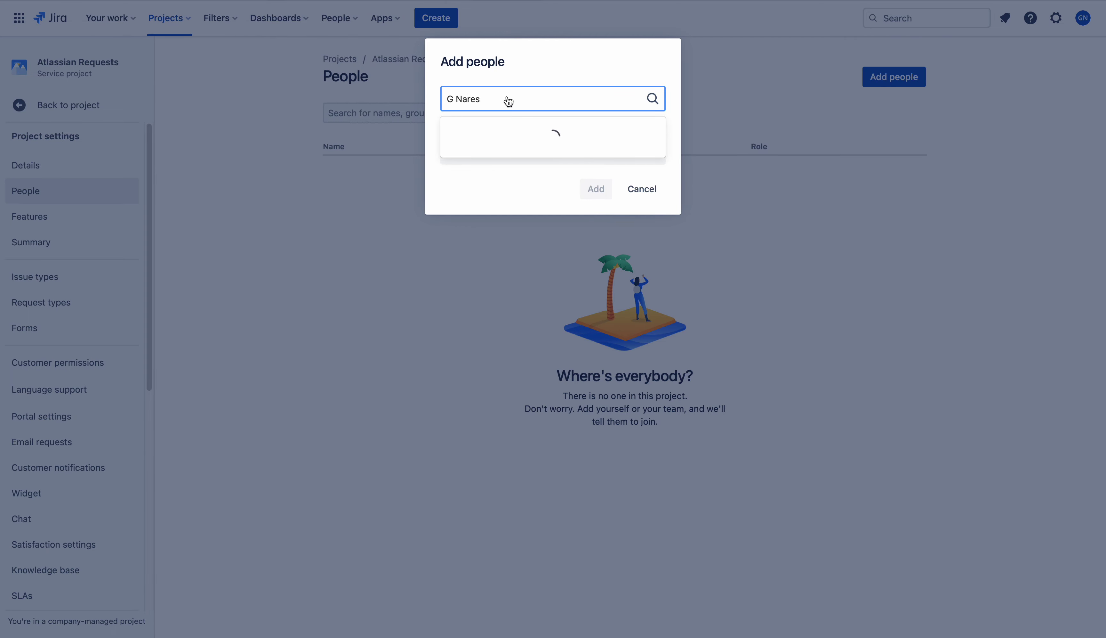
pyautogui.click(497, 128)
pyautogui.click(500, 161)
pyautogui.click(500, 191)
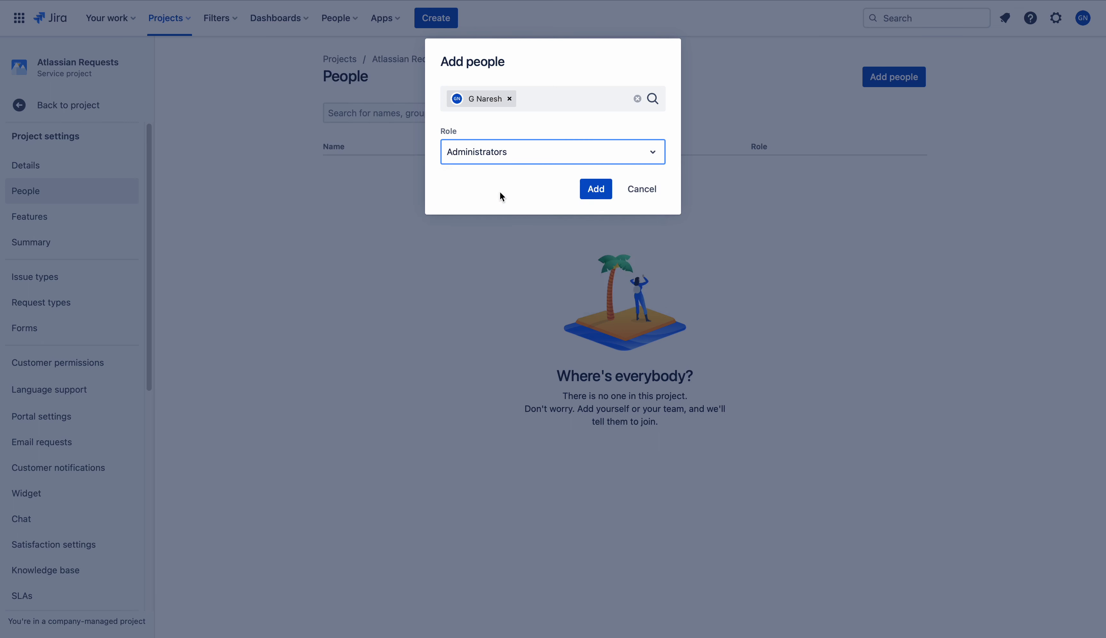
pyautogui.click(593, 188)
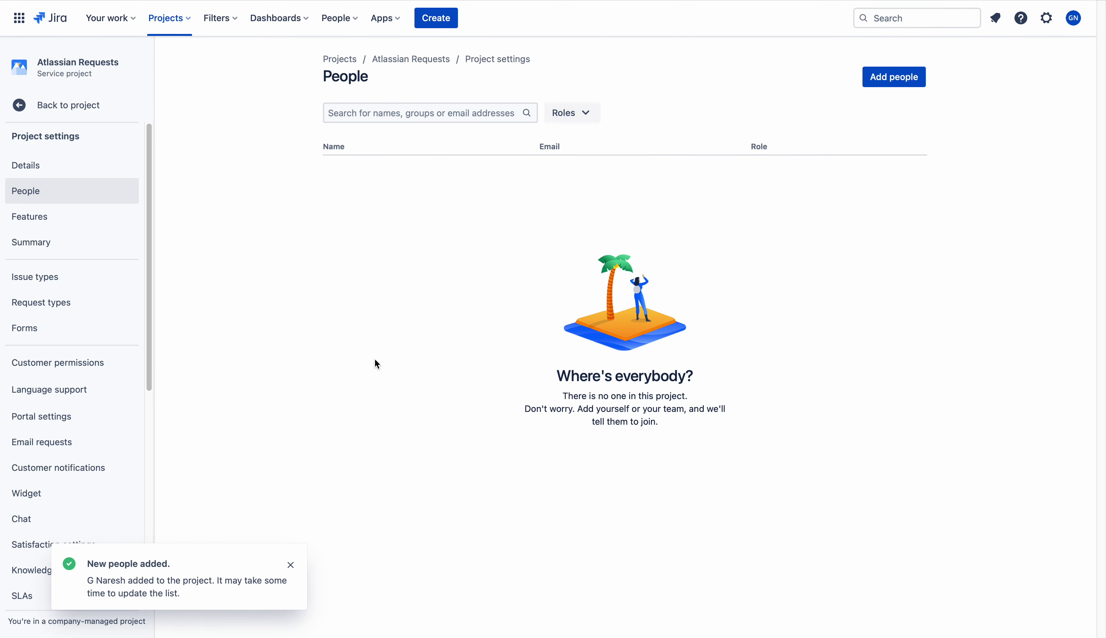
# Set Customer sharing to search within their project or organizations and save it
pyautogui.click(75, 364)
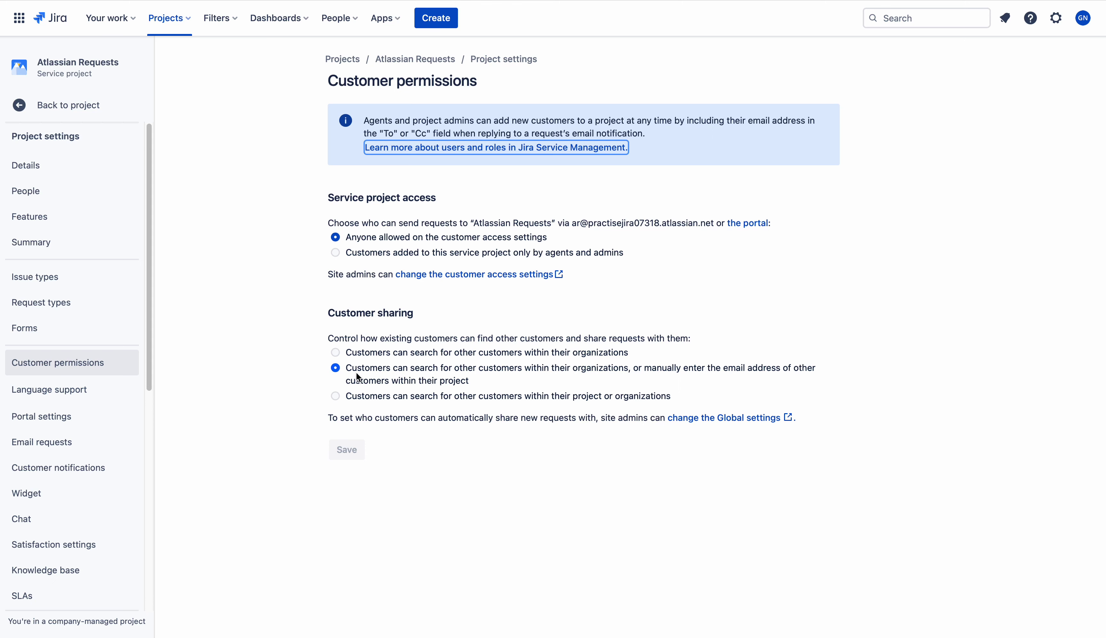
pyautogui.click(335, 395)
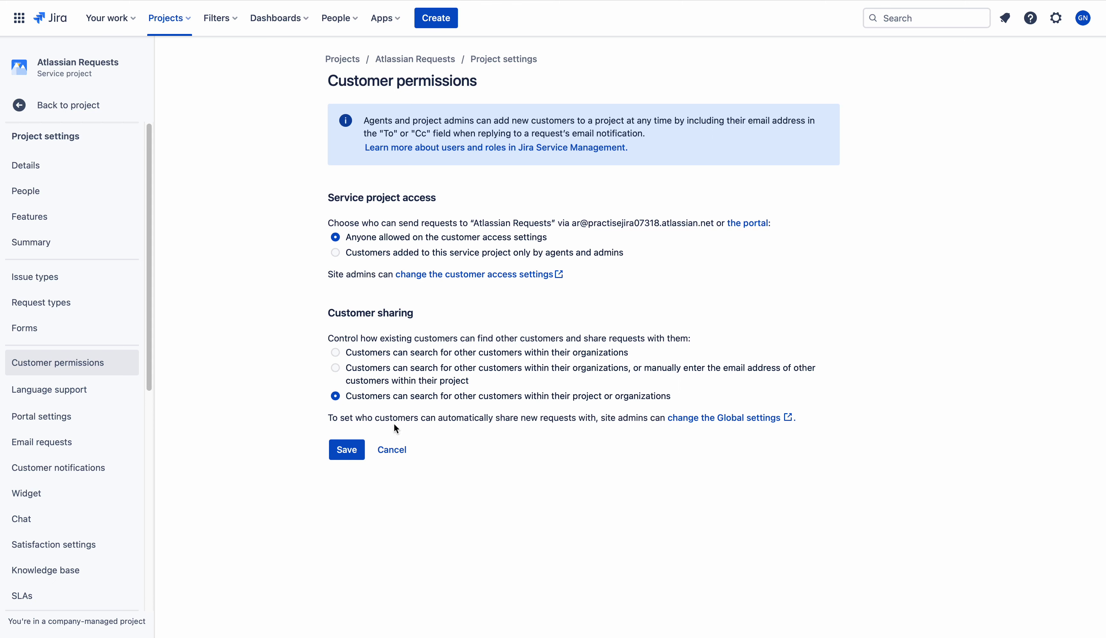
pyautogui.click(346, 452)
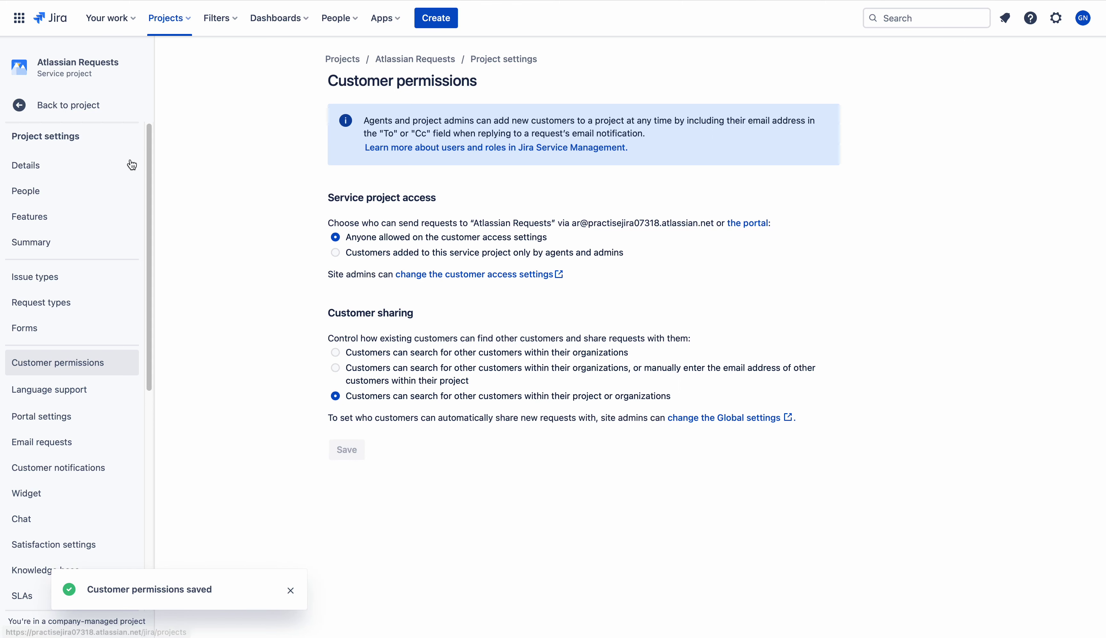
pyautogui.click(61, 203)
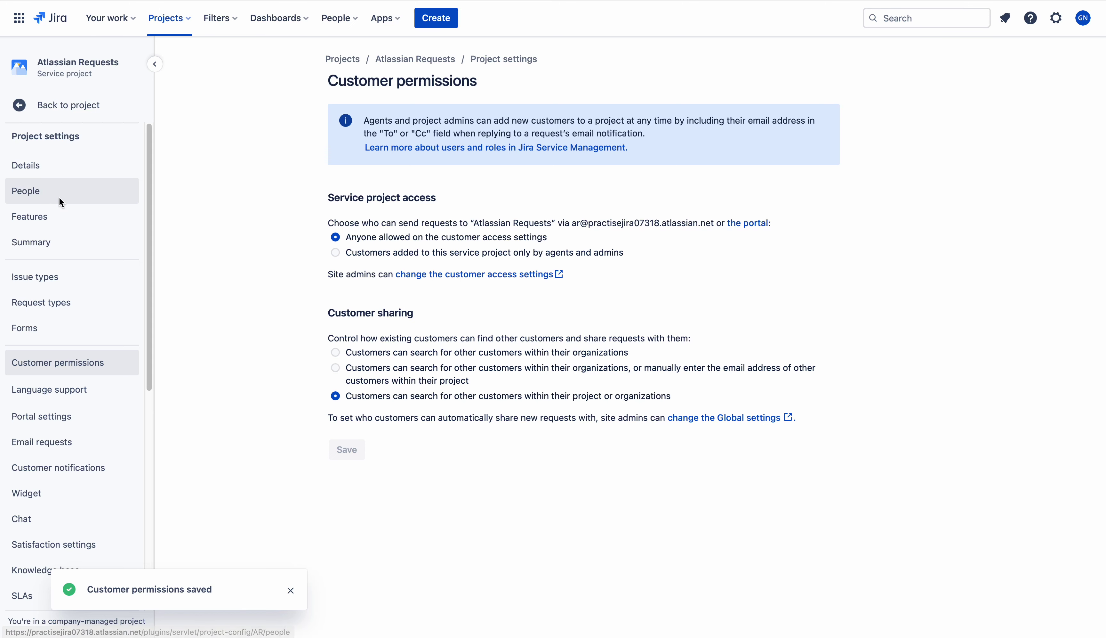
# Remove the administrator from People, then open the portal's Jira Software > New Jira Project form
pyautogui.click(890, 174)
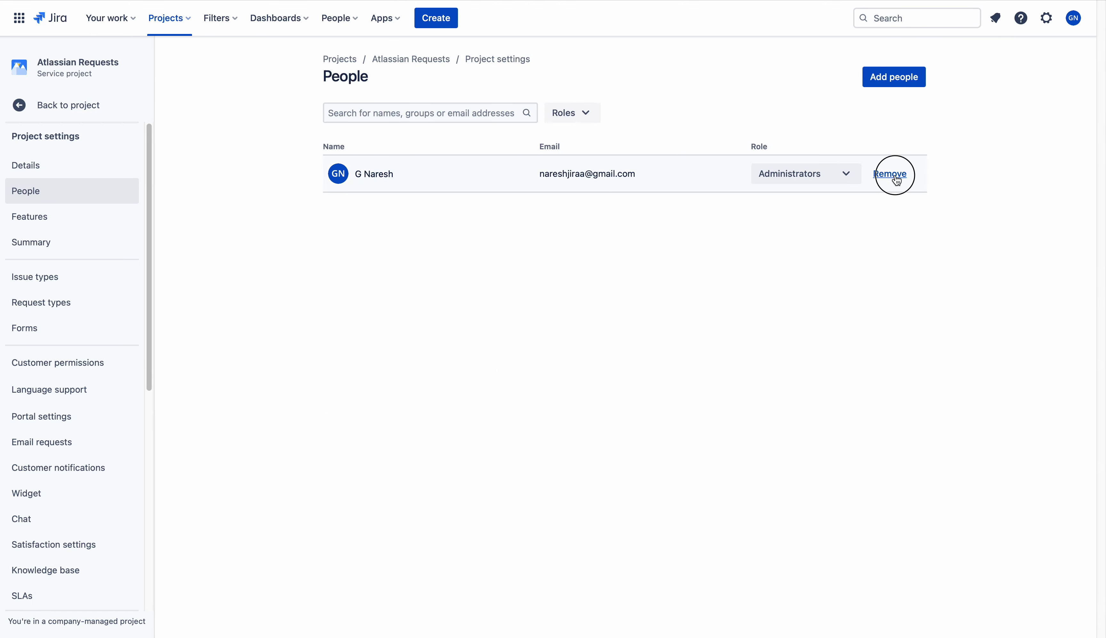
pyautogui.click(592, 138)
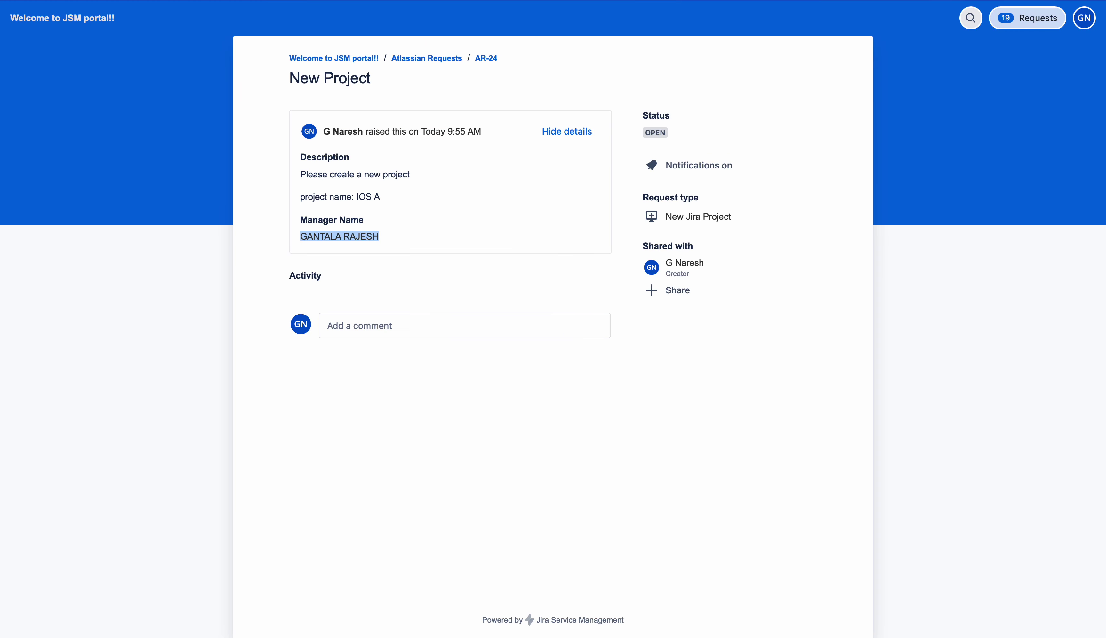
pyautogui.click(430, 58)
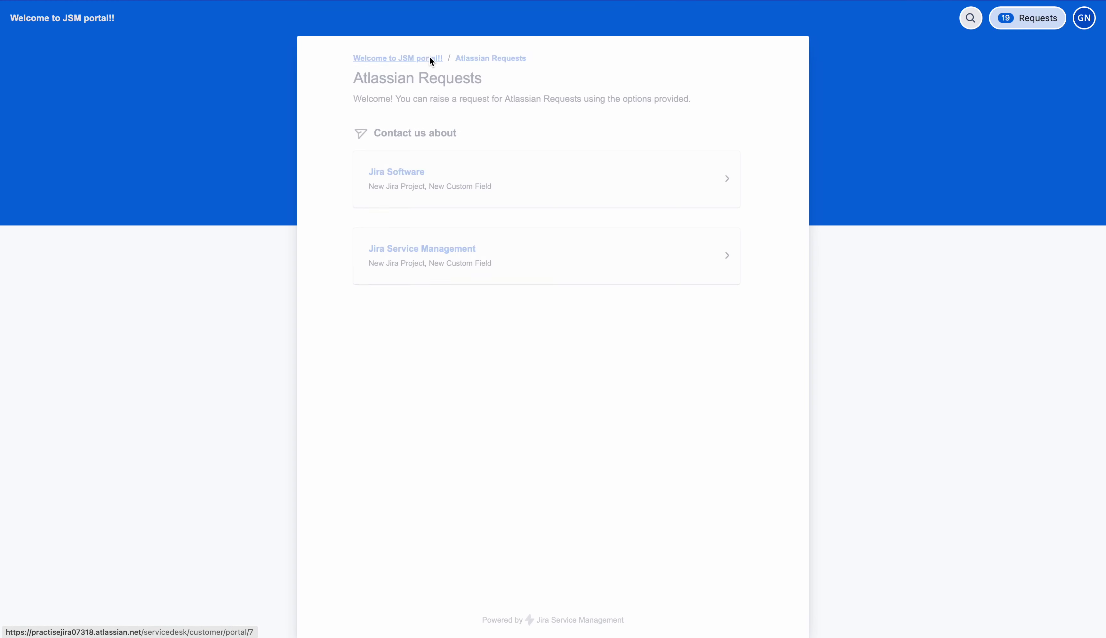
pyautogui.click(420, 185)
pyautogui.click(422, 210)
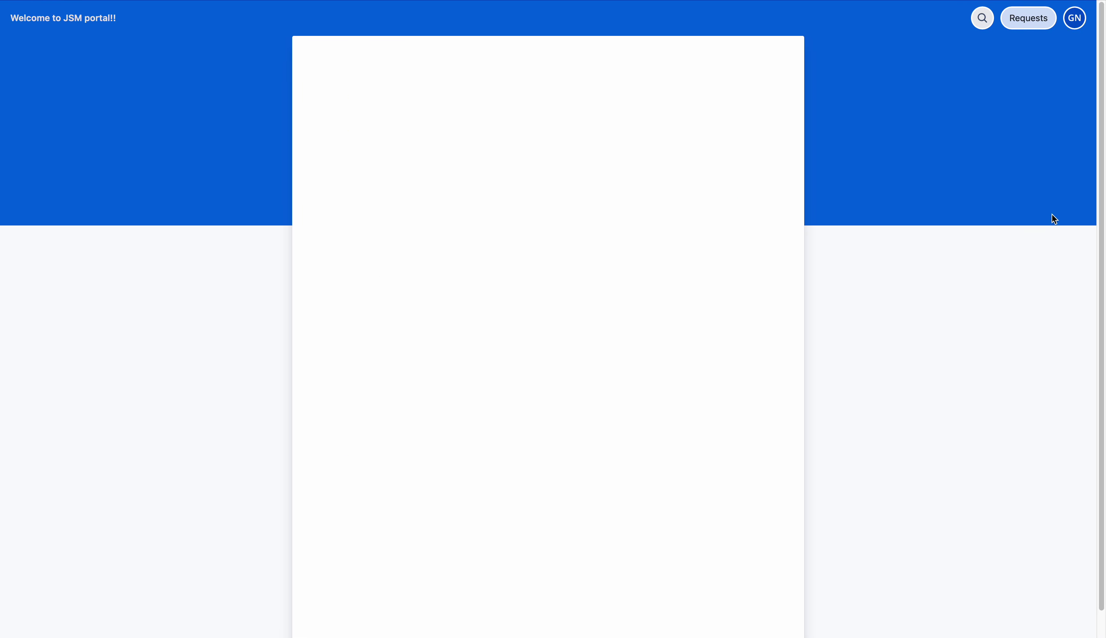
# Pick one of the listed customers as Manager Name on the New Jira Project request form
pyautogui.scroll(-1, 1098, 156)
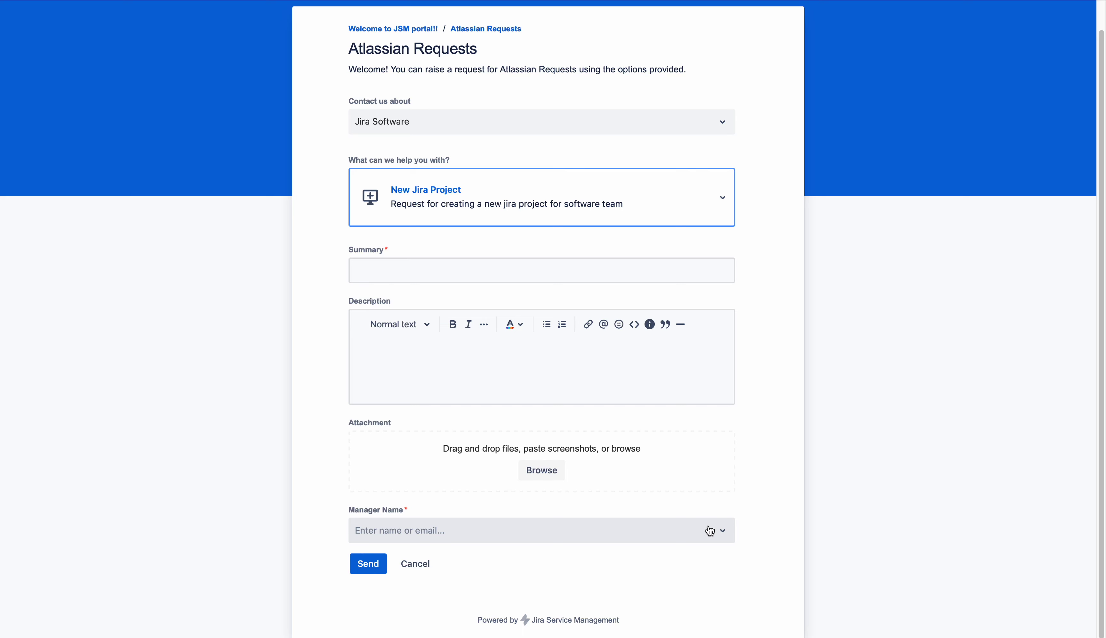
pyautogui.click(710, 531)
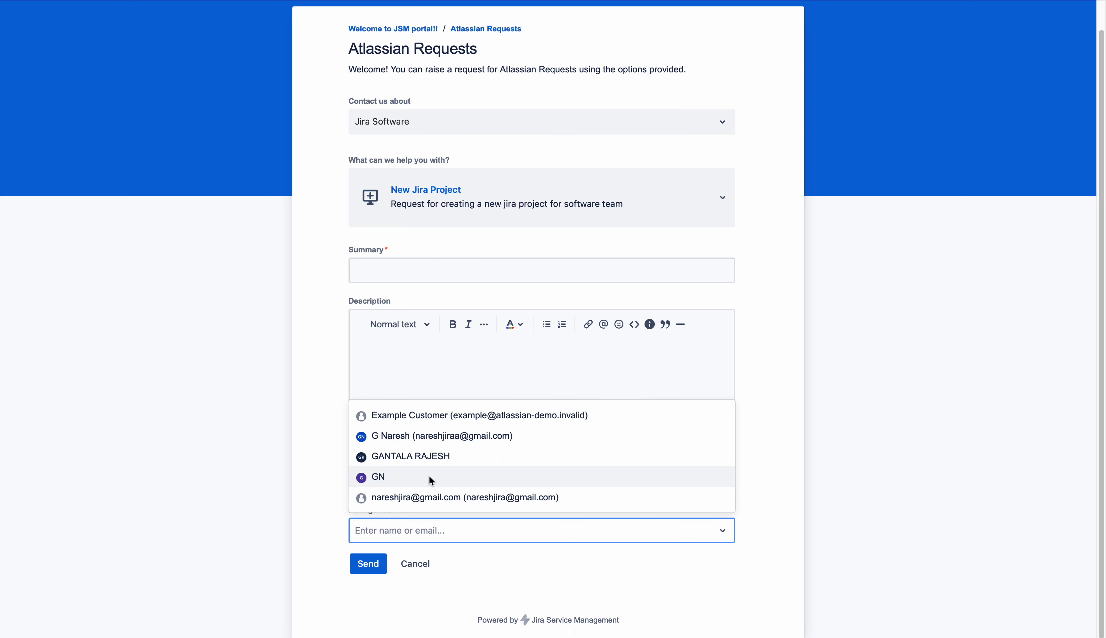
pyautogui.click(427, 463)
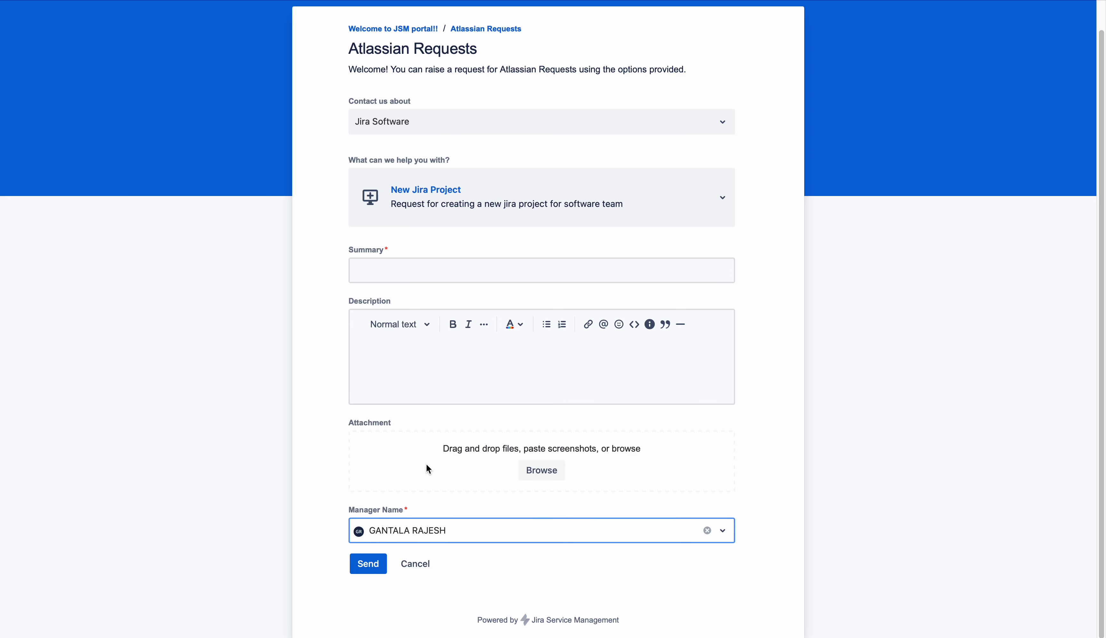